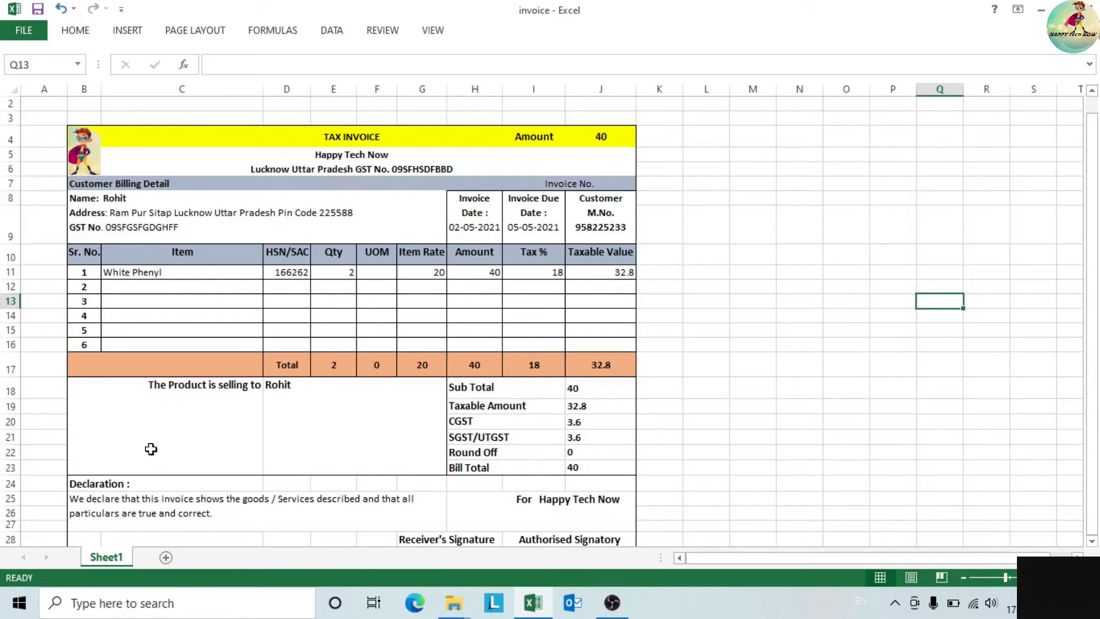
# - Review the Sub Total, Taxable Amount, CGST, SGST/UTGST and Bill Total formulas
pyautogui.click(1092, 541)
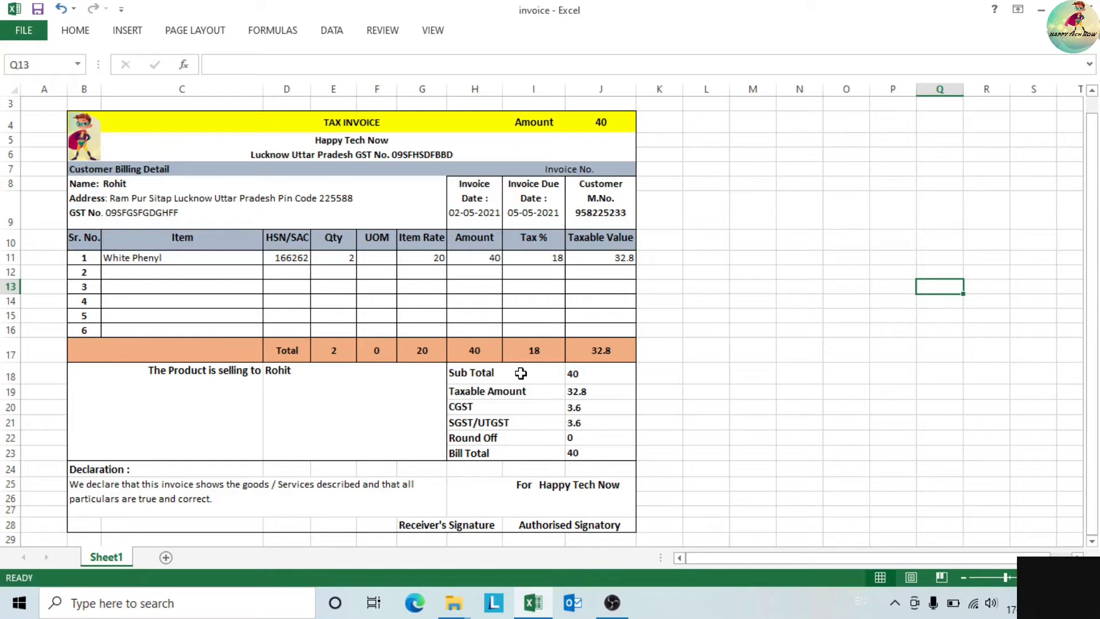
pyautogui.click(584, 373)
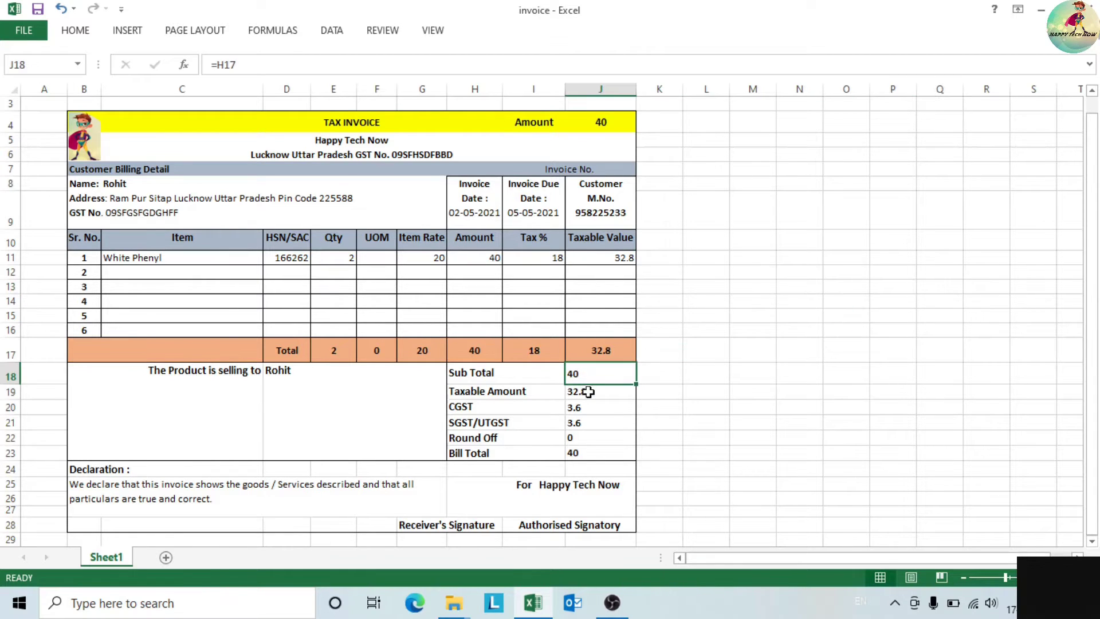
pyautogui.click(592, 390)
pyautogui.click(594, 412)
pyautogui.click(593, 424)
pyautogui.click(592, 452)
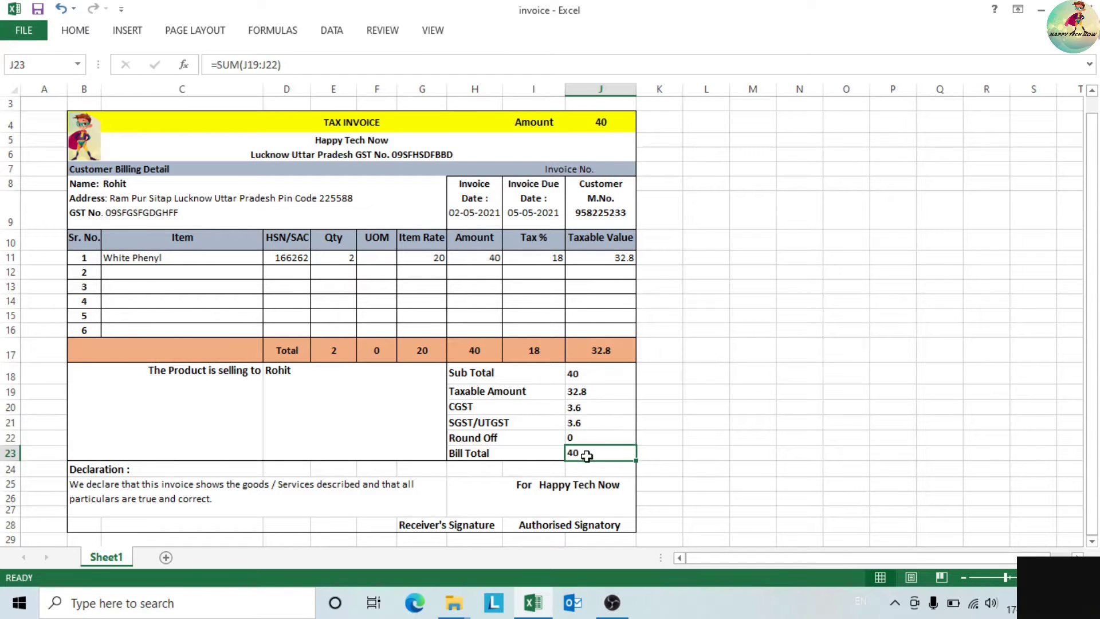
pyautogui.click(928, 261)
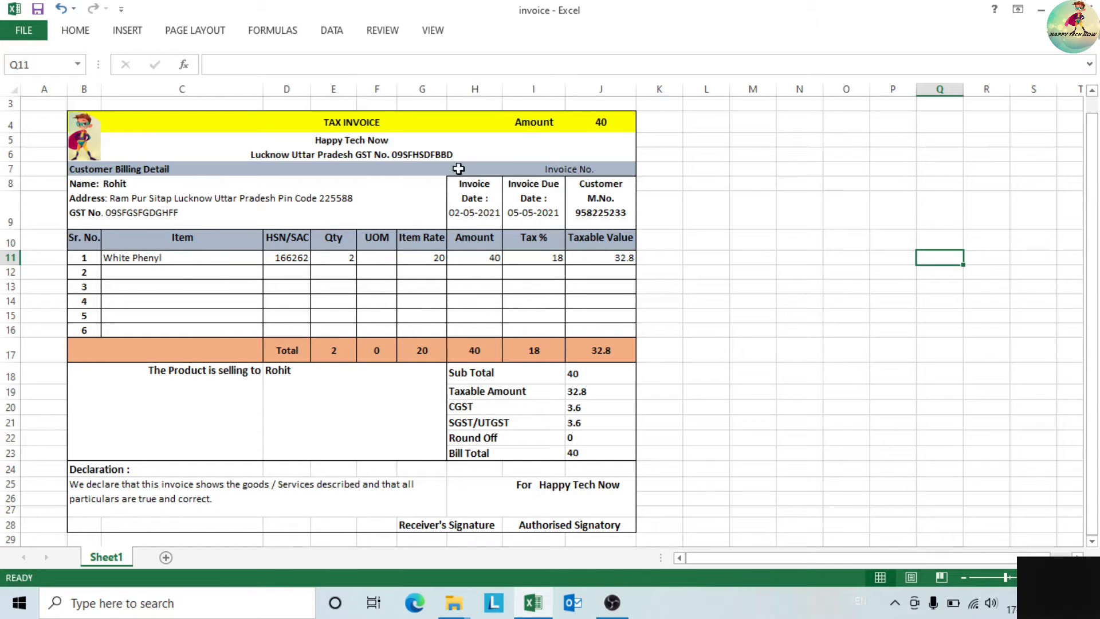
pyautogui.click(690, 244)
# - Move the logo out beside the invoice and review the company and customer details
pyautogui.moveTo(80, 137)
pyautogui.mouseDown()
pyautogui.moveTo(92, 138)
pyautogui.moveTo(40, 178)
pyautogui.moveTo(91, 153)
pyautogui.moveTo(89, 140)
pyautogui.mouseUp()
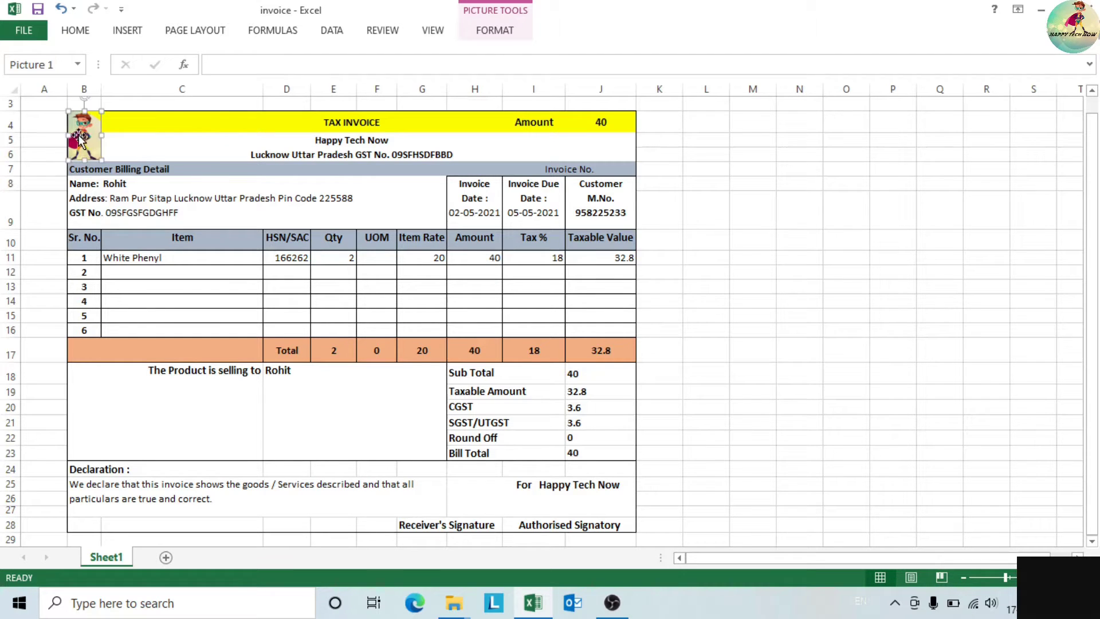
pyautogui.moveTo(86, 138)
pyautogui.mouseDown()
pyautogui.moveTo(59, 176)
pyautogui.moveTo(802, 251)
pyautogui.moveTo(78, 140)
pyautogui.mouseUp()
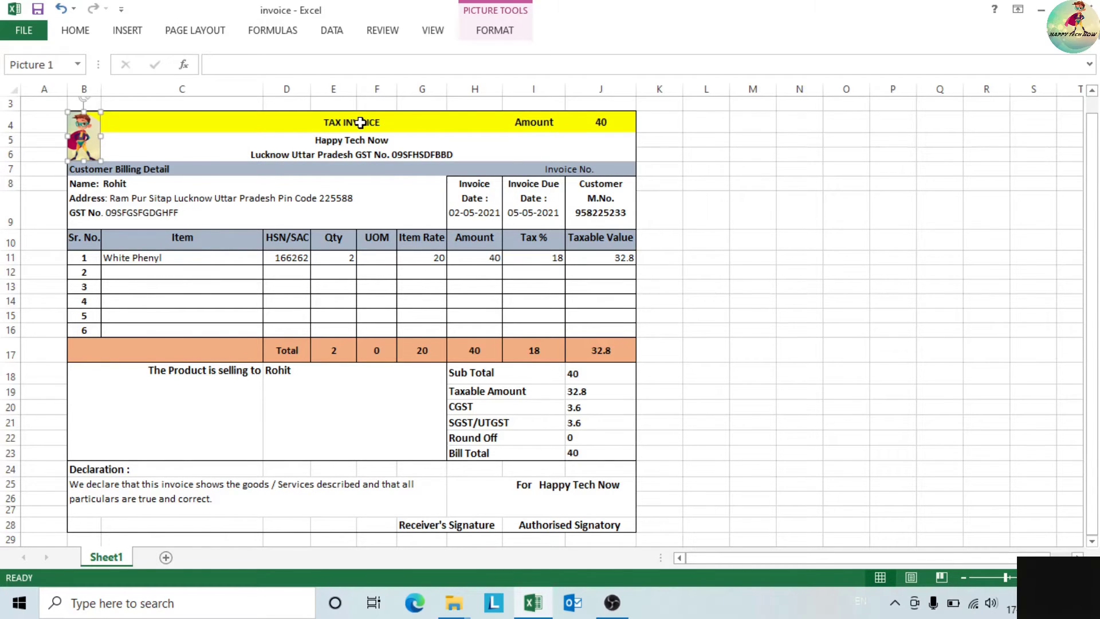
pyautogui.click(347, 142)
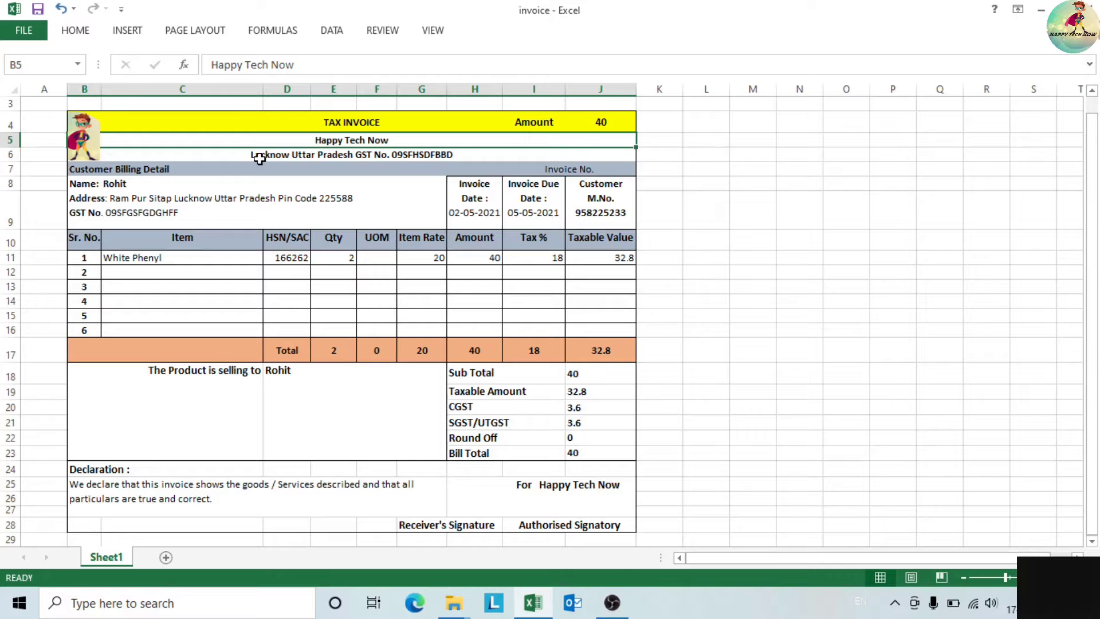
pyautogui.click(284, 155)
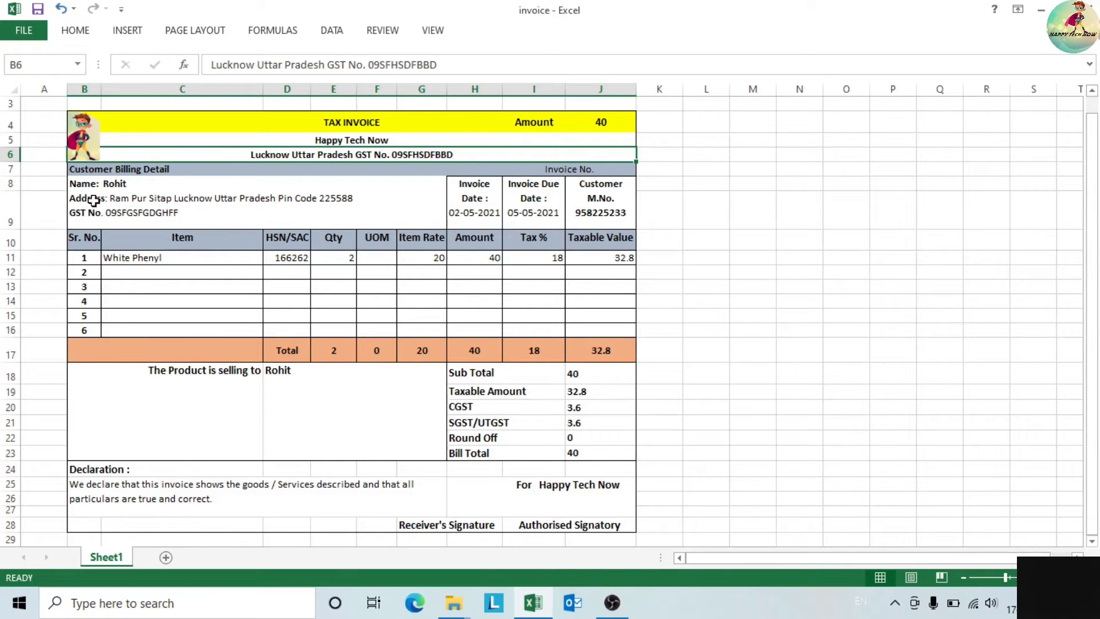
pyautogui.click(131, 185)
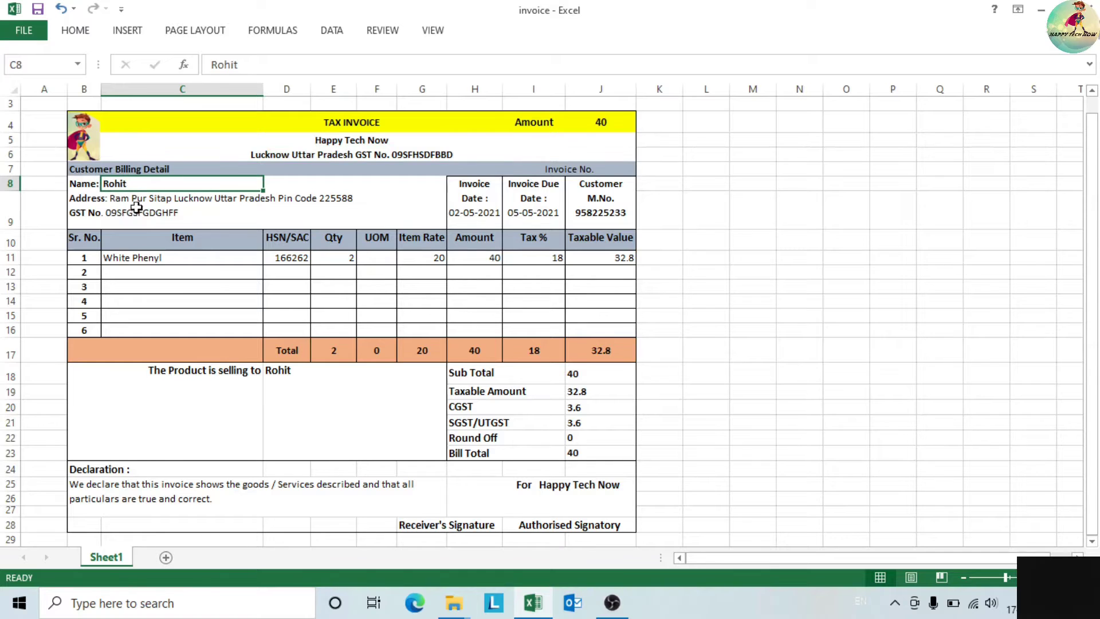
pyautogui.click(135, 203)
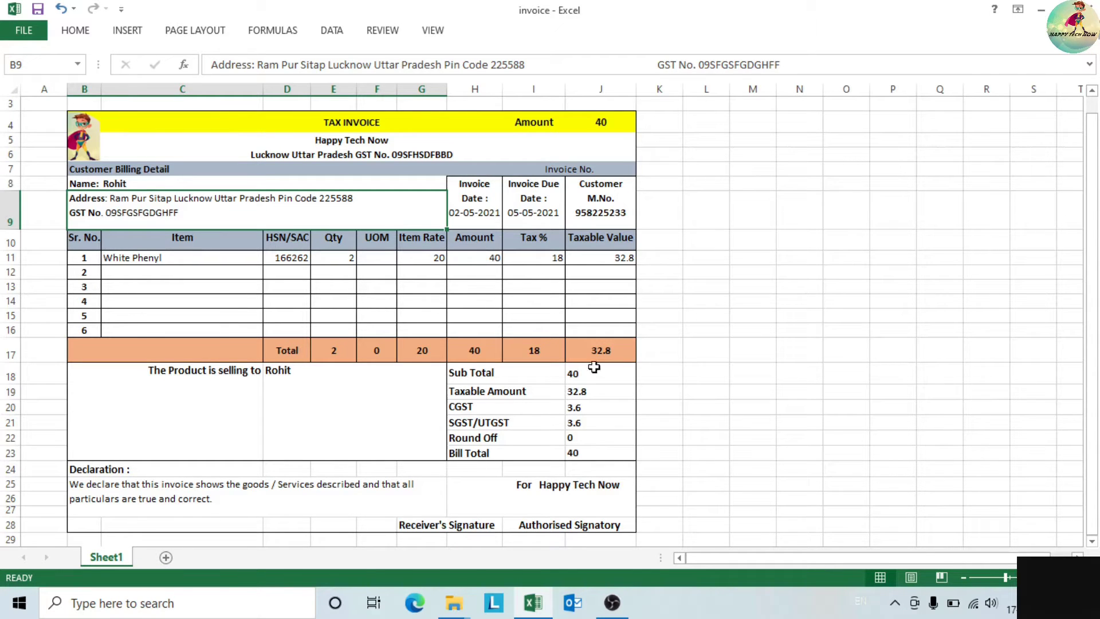
# - Review the invoice date, due date and customer mobile number cells
pyautogui.click(846, 326)
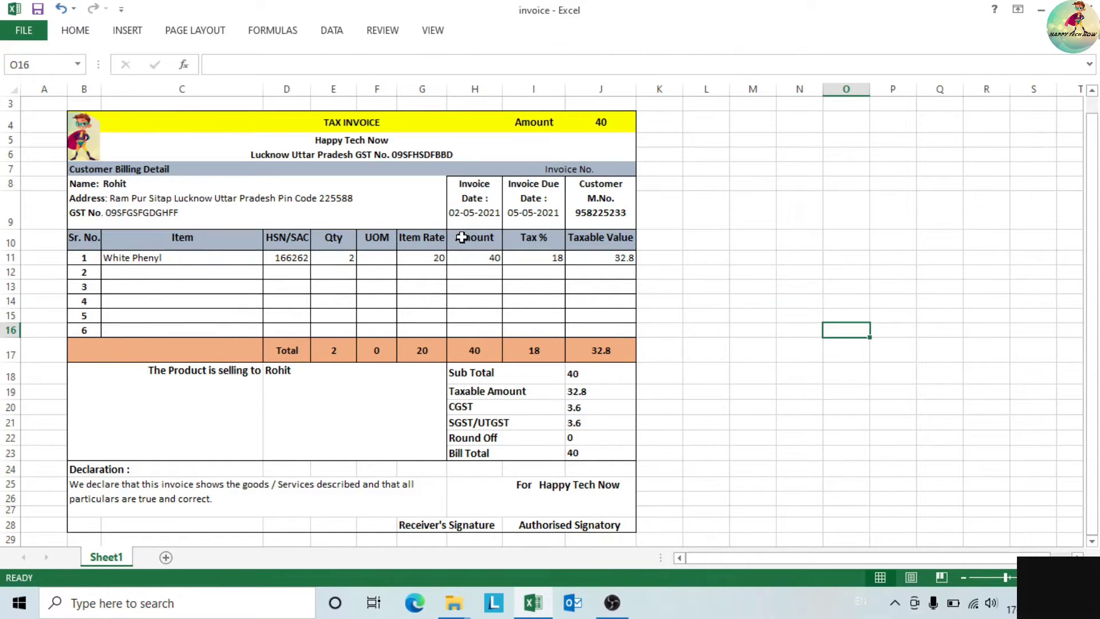
pyautogui.click(483, 215)
pyautogui.click(526, 217)
pyautogui.click(493, 222)
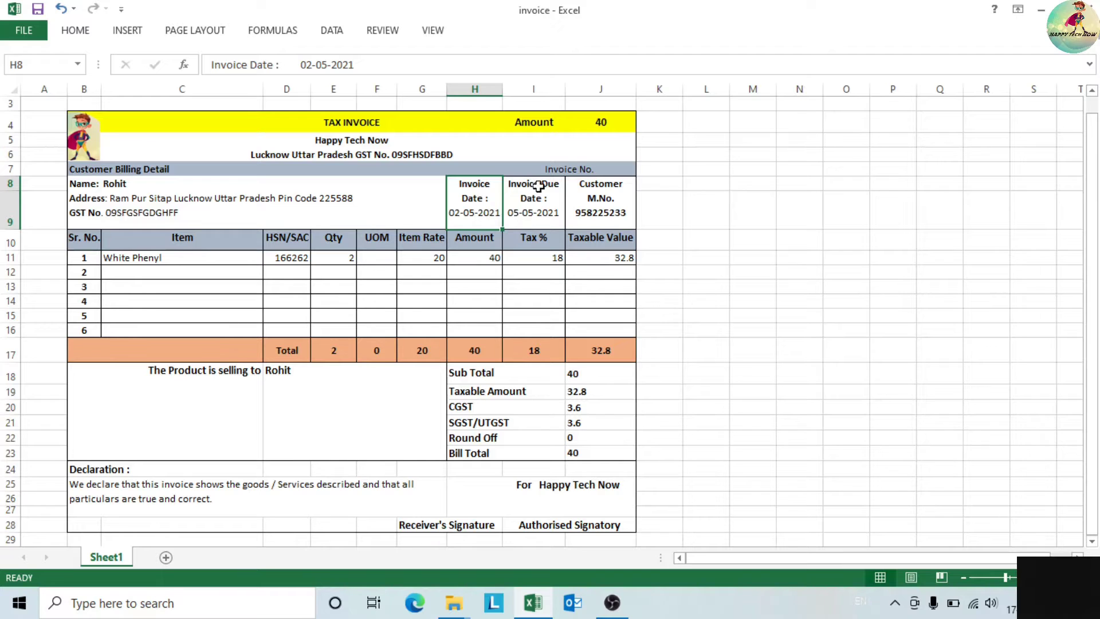
pyautogui.click(550, 214)
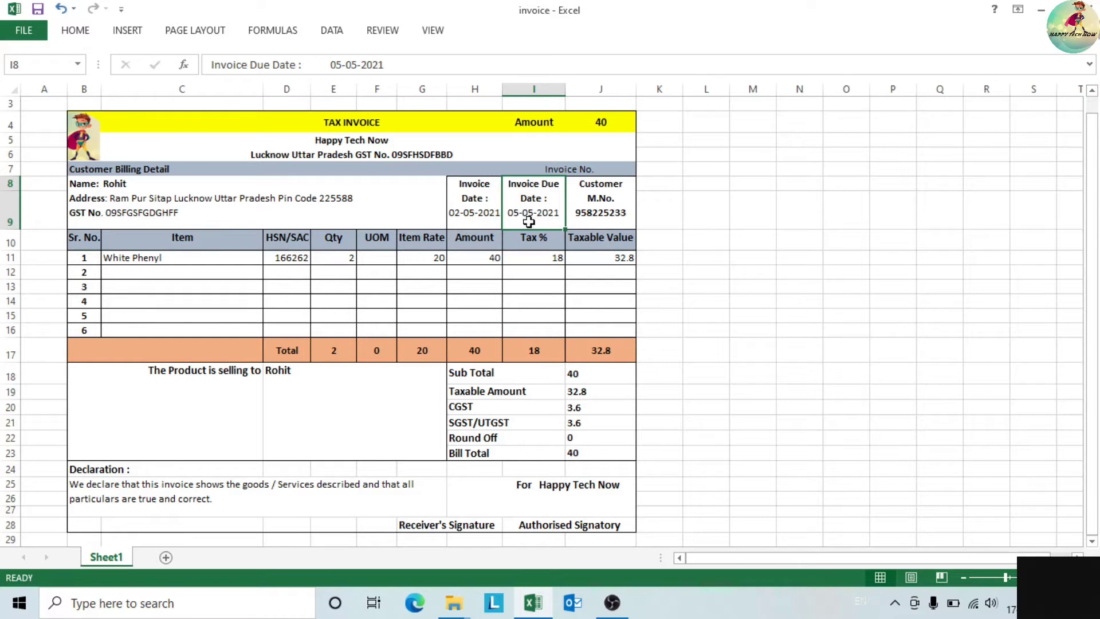
pyautogui.click(602, 220)
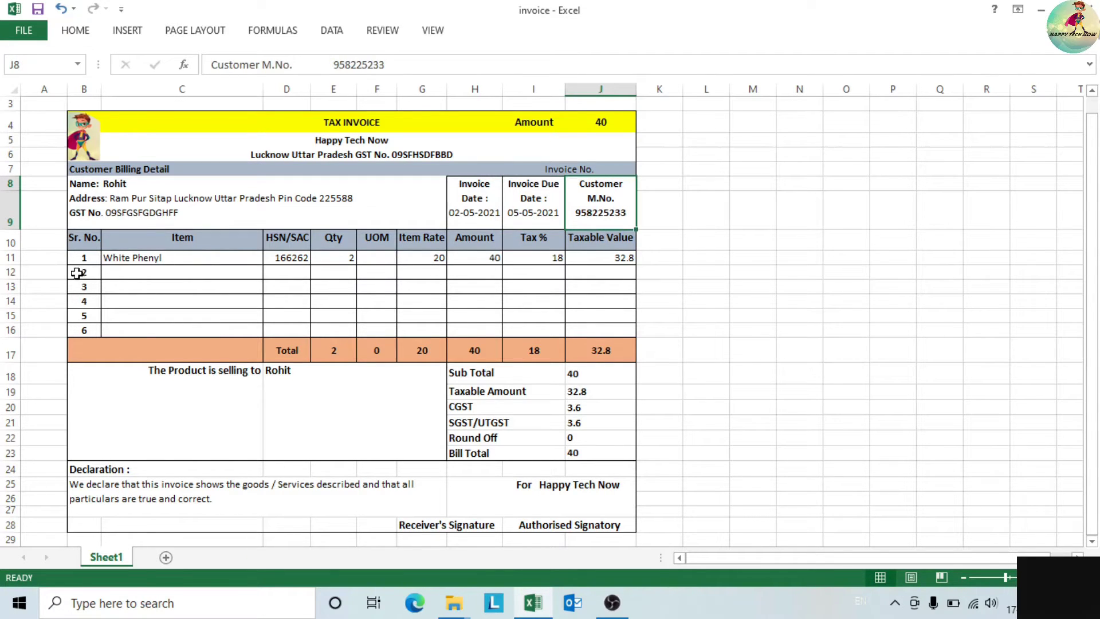
# - Replace the White Phenyl item with APPLE, keeping HSN 166262 and quantity 2
pyautogui.click(174, 262)
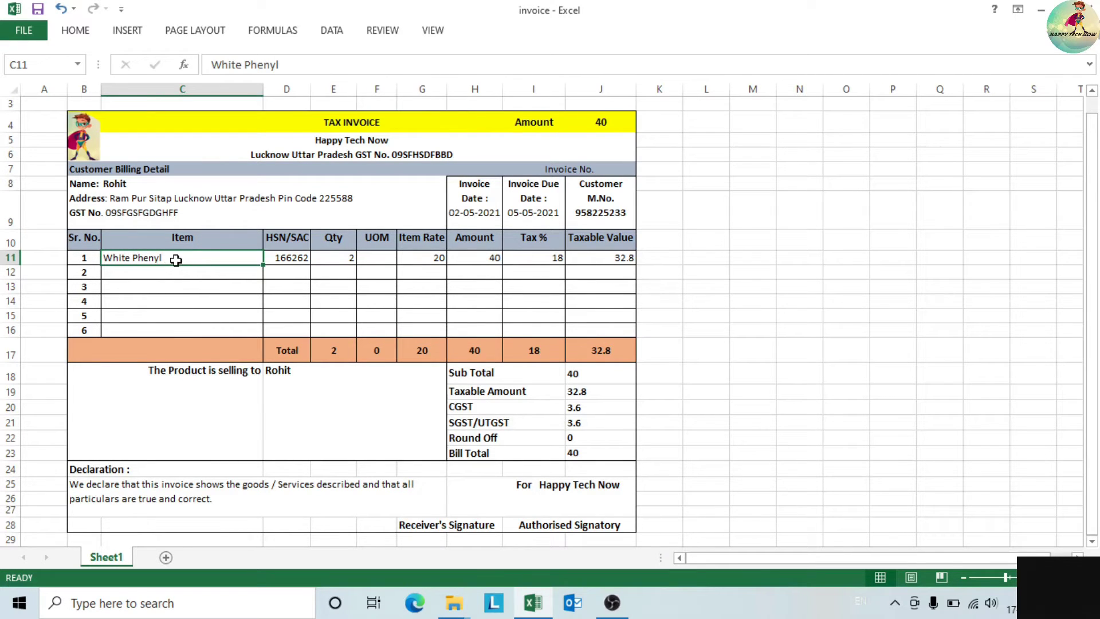
pyautogui.write('APPLE')
pyautogui.press('Return')
pyautogui.click(154, 257)
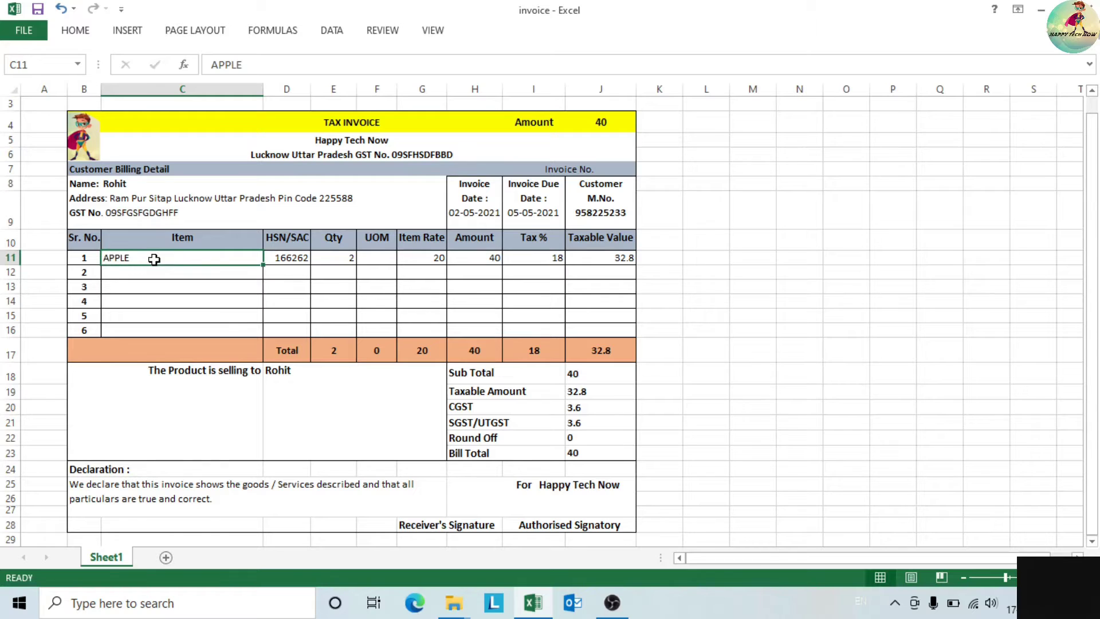
pyautogui.click(281, 263)
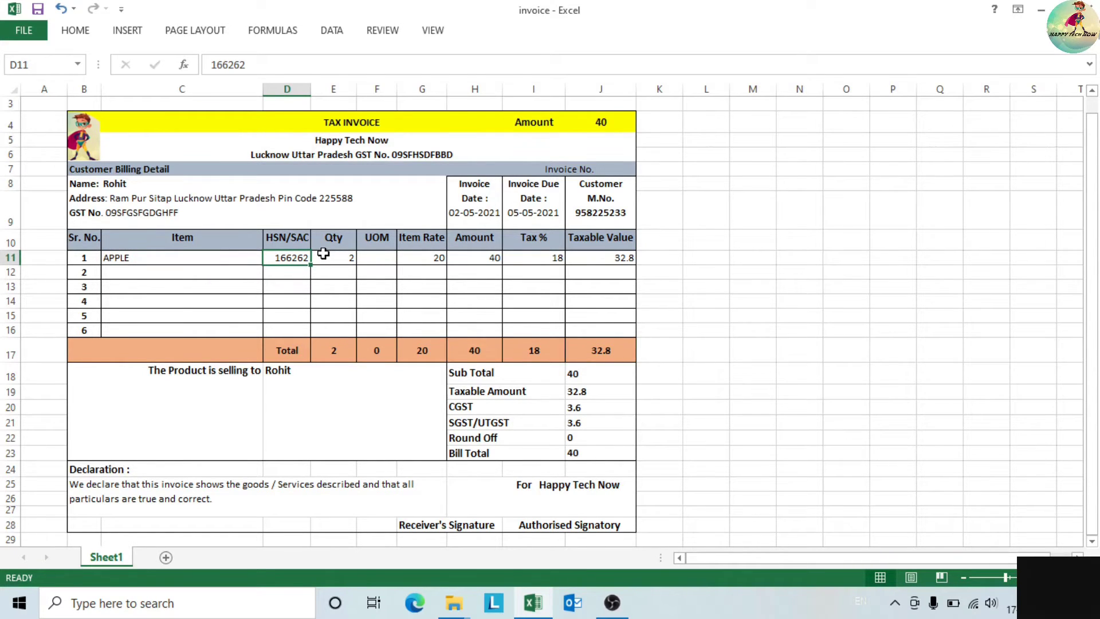
pyautogui.click(134, 259)
pyautogui.click(277, 264)
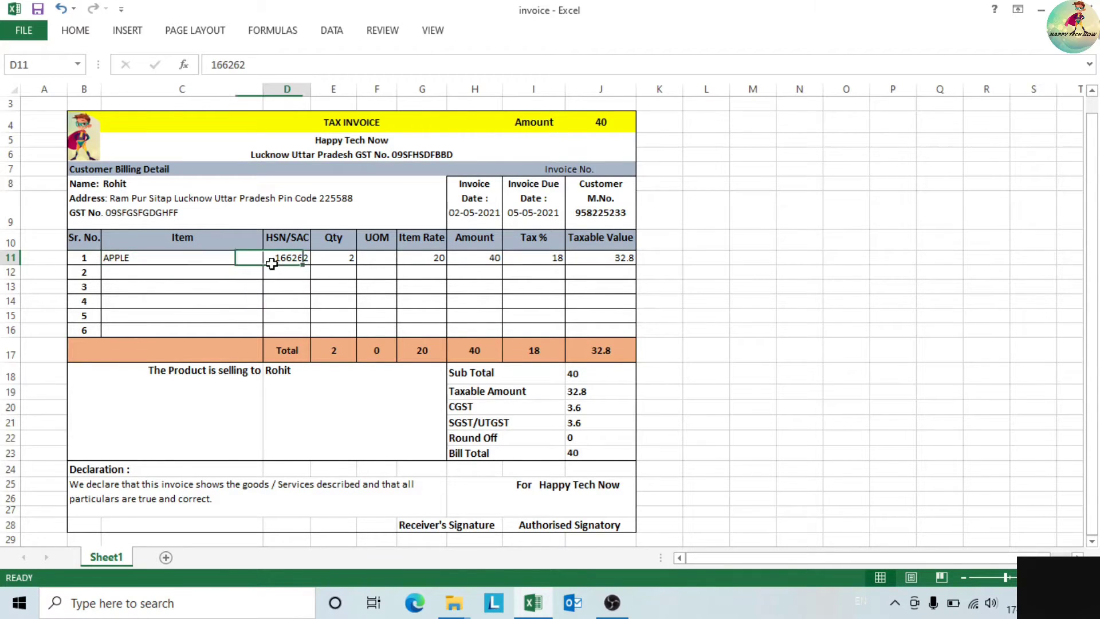
pyautogui.click(347, 257)
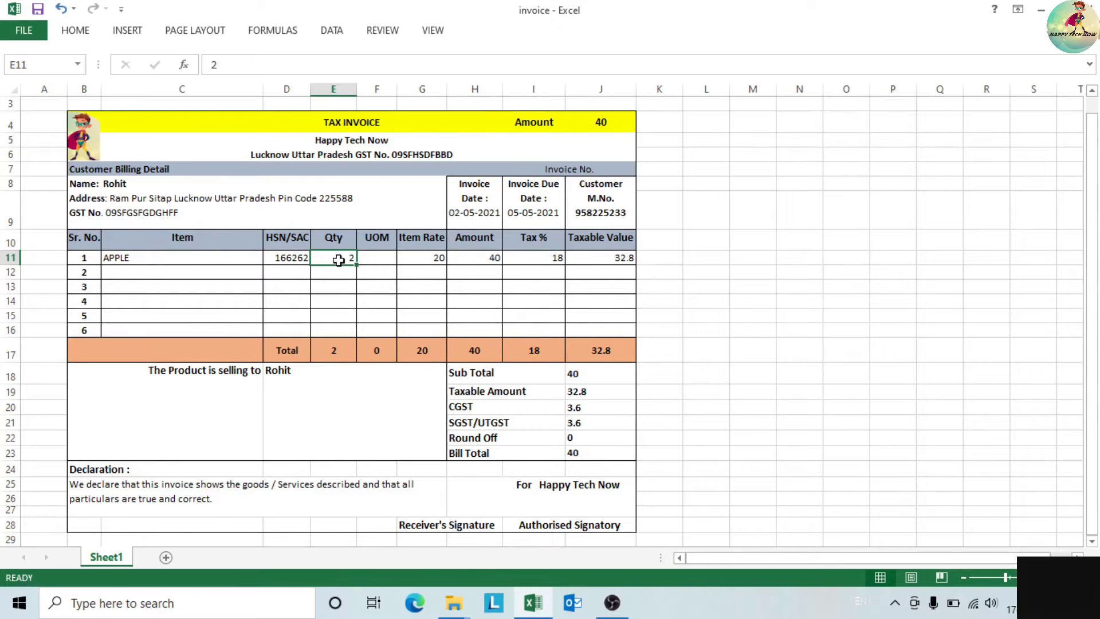
pyautogui.click(379, 259)
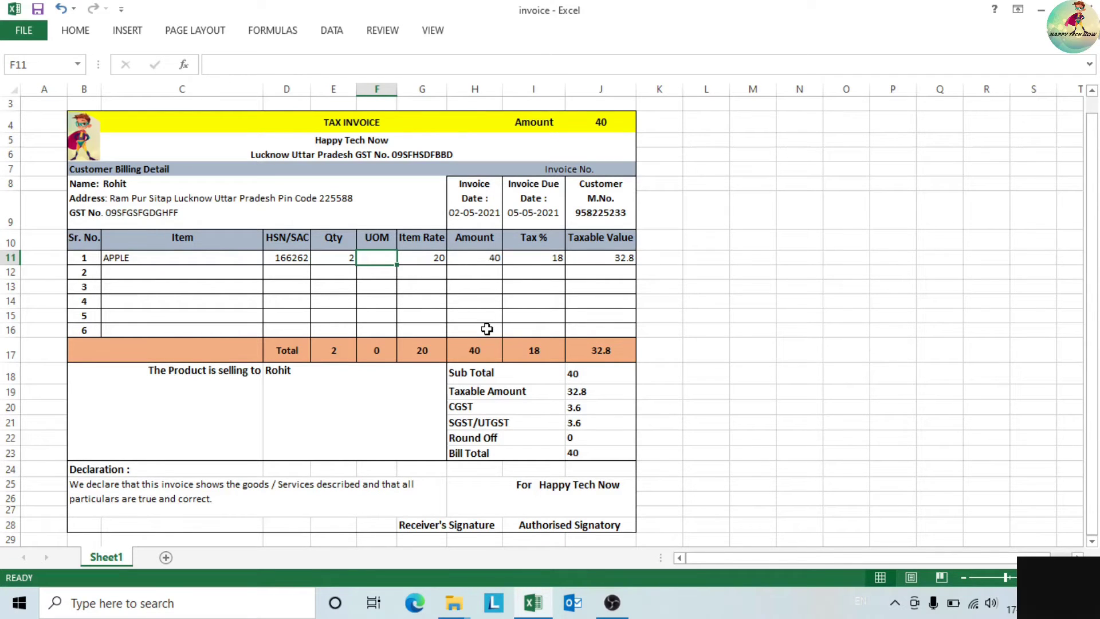
# - Enter KG as APPLE's unit and right-align it
pyautogui.write('k')
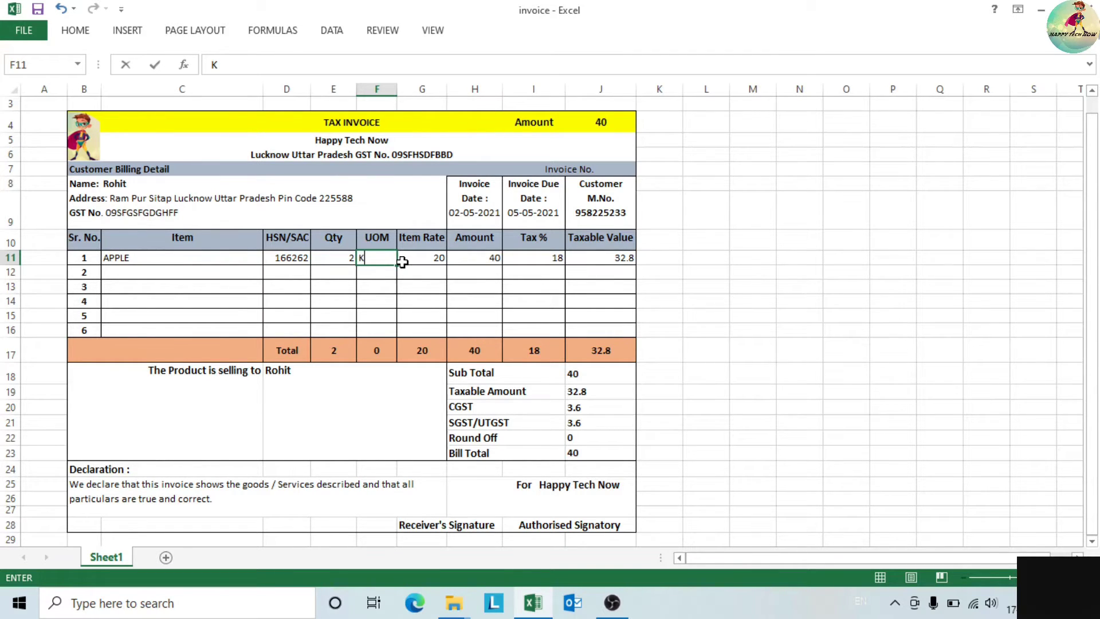
pyautogui.click(373, 302)
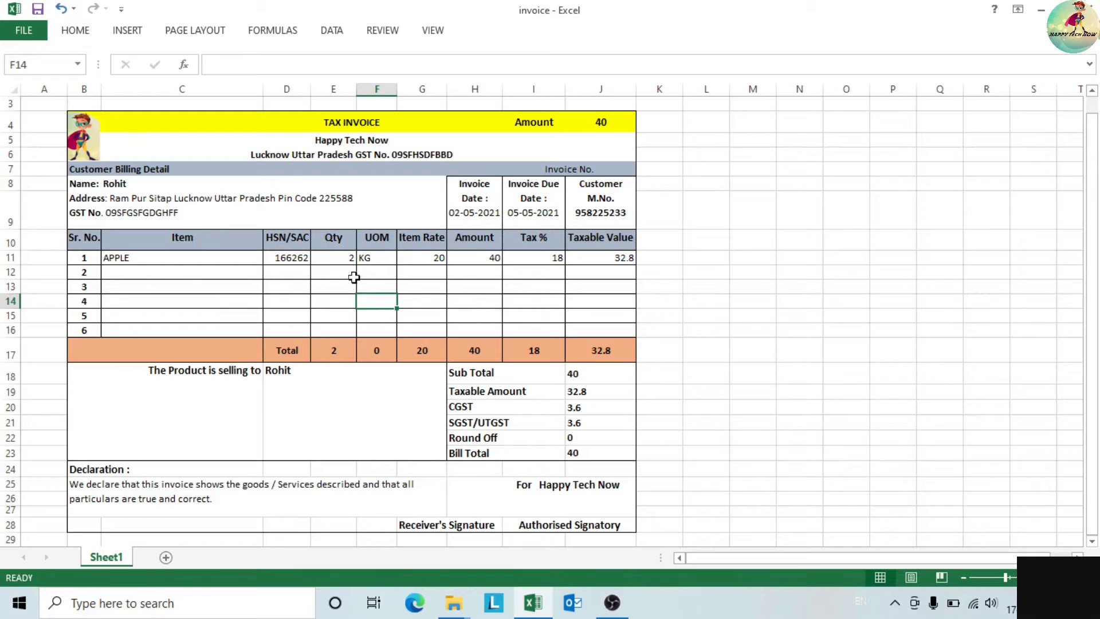
pyautogui.click(373, 260)
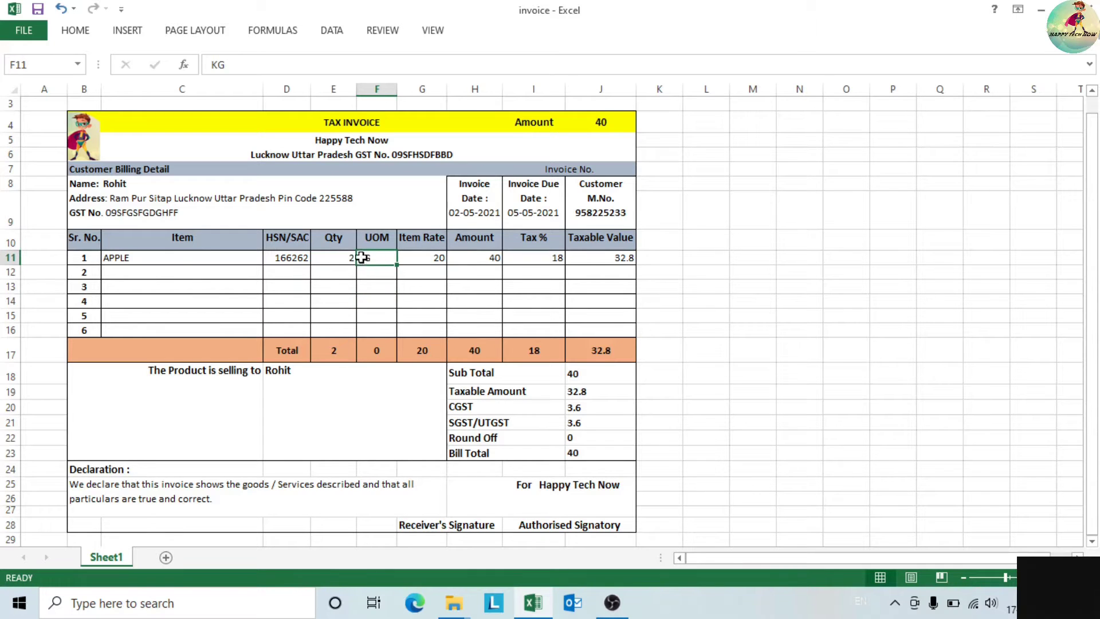
pyautogui.click(76, 31)
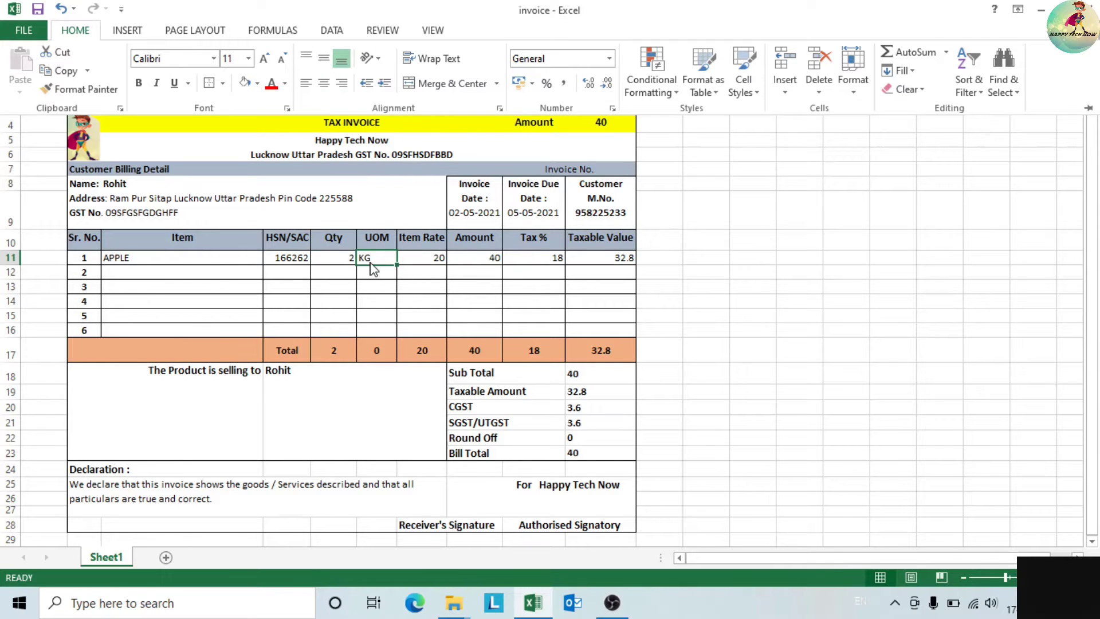
pyautogui.click(341, 83)
pyautogui.click(380, 285)
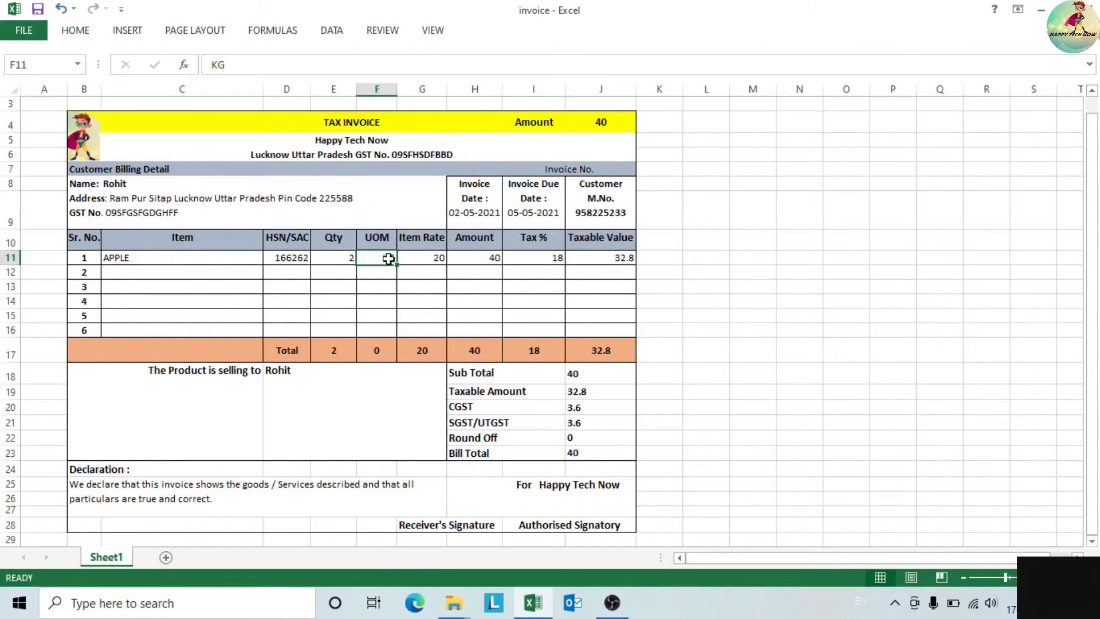
# - Change APPLE's item rate from 20 to 100
pyautogui.click(432, 261)
pyautogui.write('100')
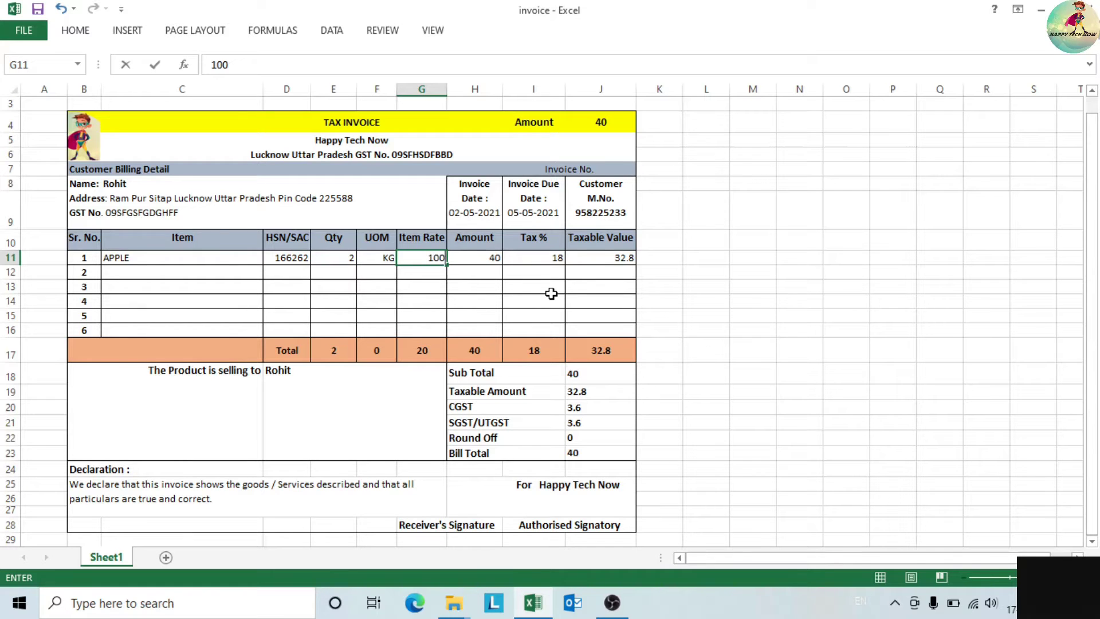
pyautogui.moveTo(454, 328); pyautogui.dragTo(450, 313)
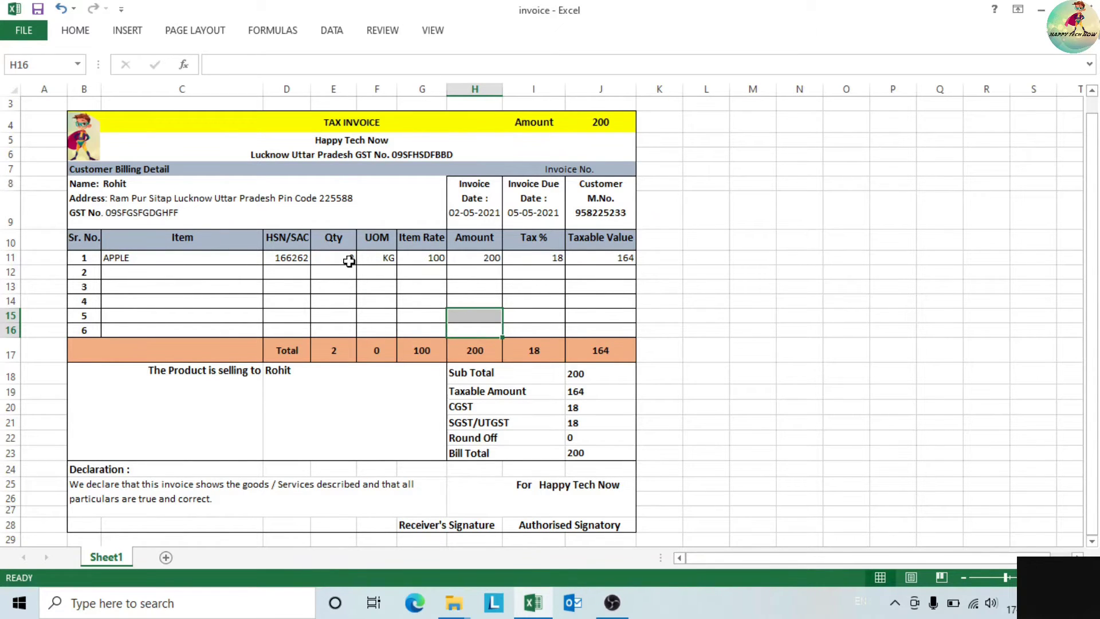
# - Replace APPLE's 18 Tax % with 5 and check the Tax % total and Taxable Value formulas
pyautogui.click(476, 261)
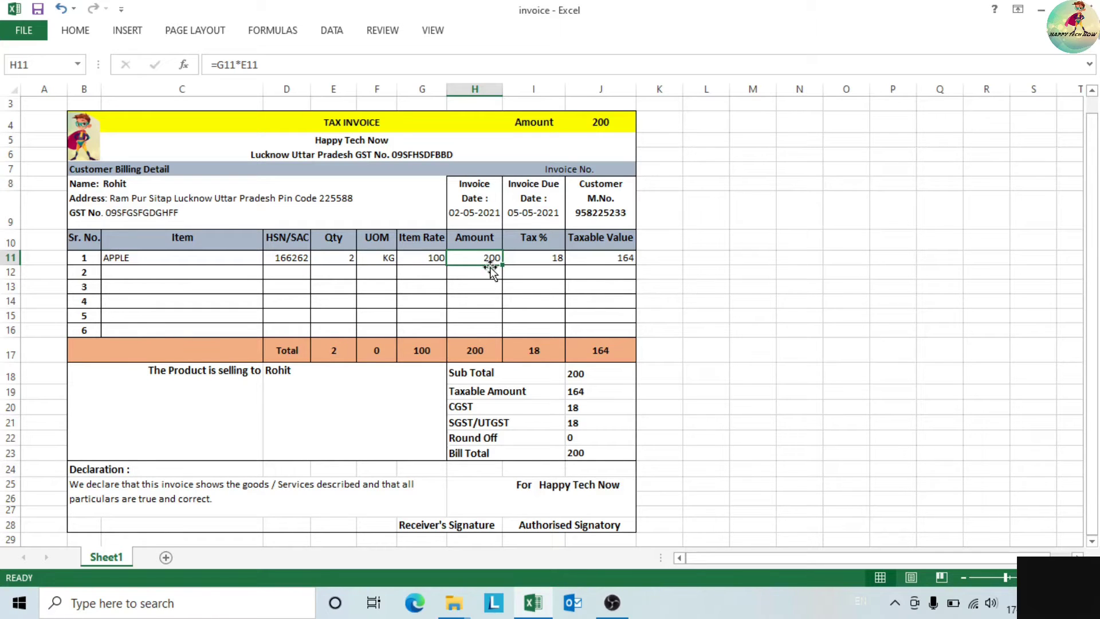
pyautogui.click(545, 263)
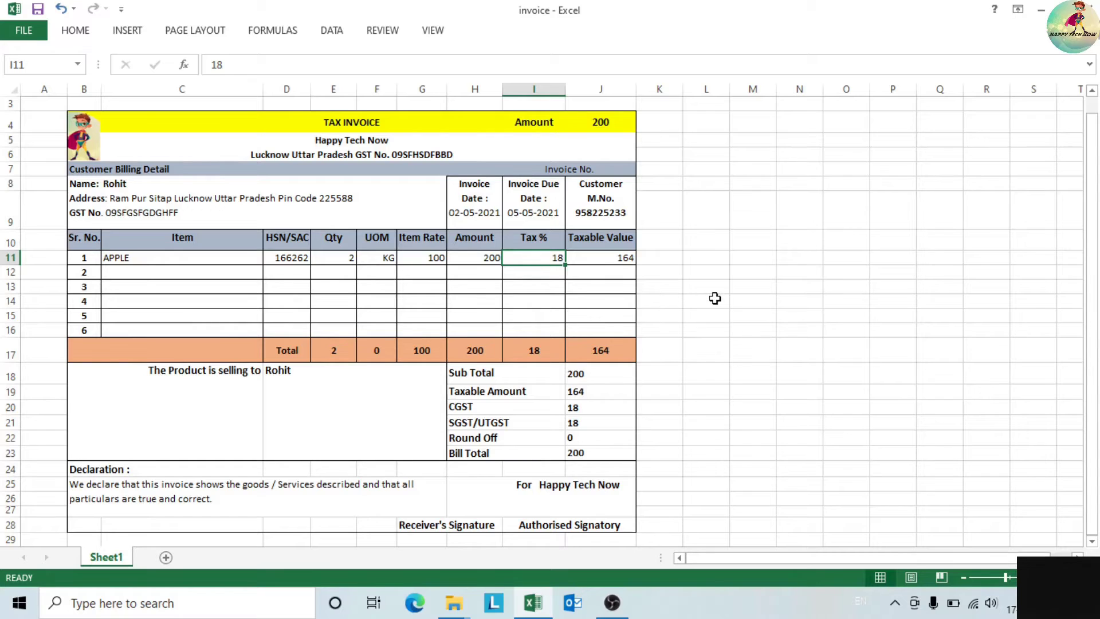
pyautogui.write('5')
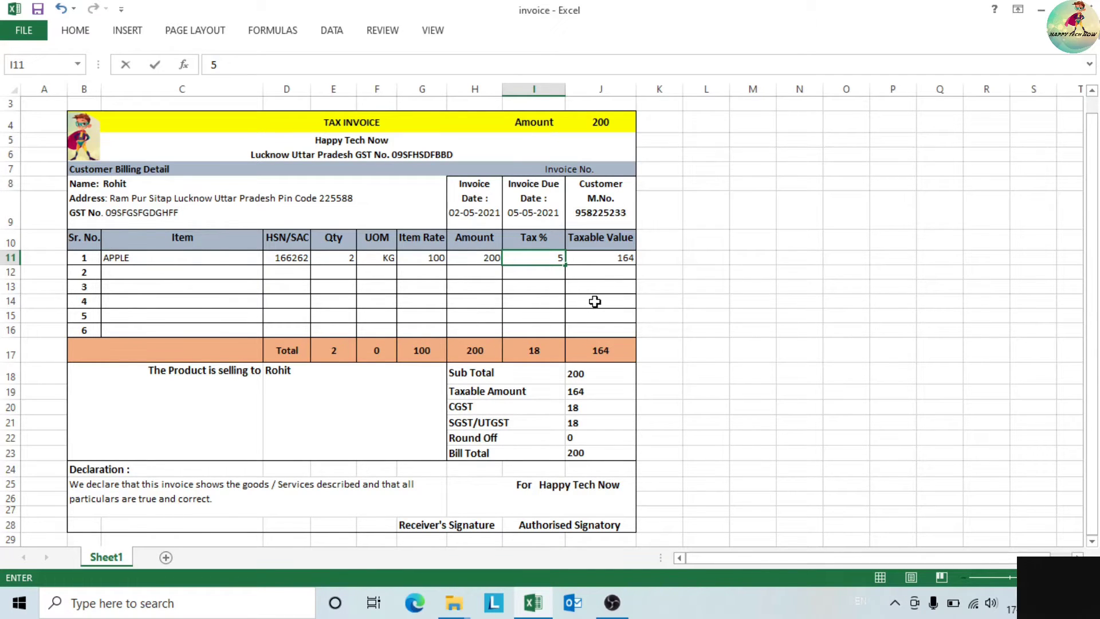
pyautogui.click(589, 260)
pyautogui.click(559, 259)
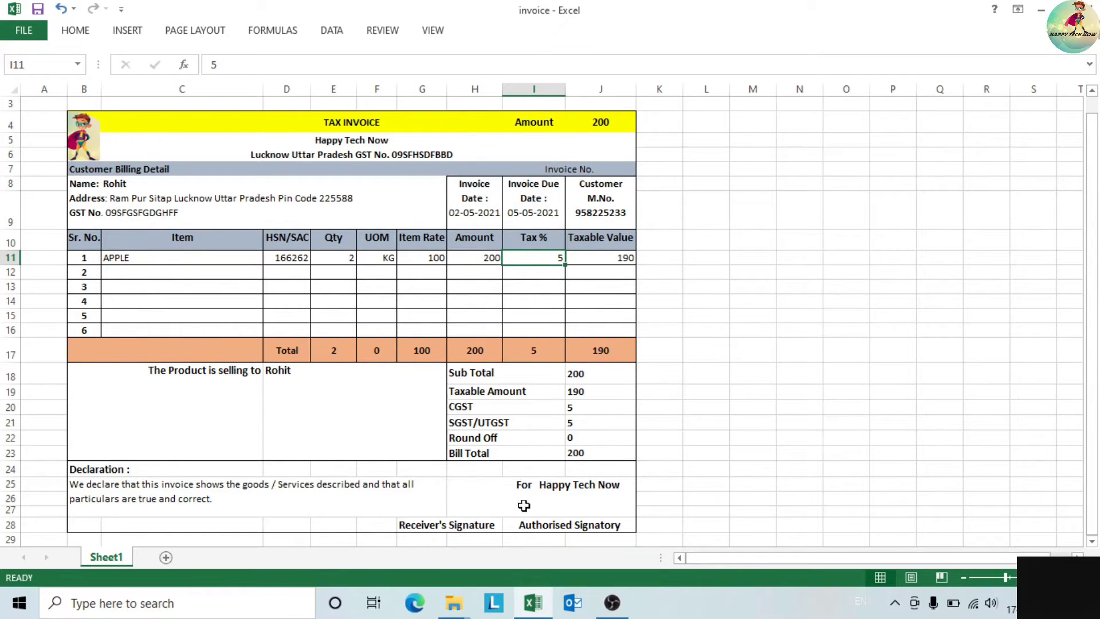
pyautogui.click(537, 351)
pyautogui.click(604, 263)
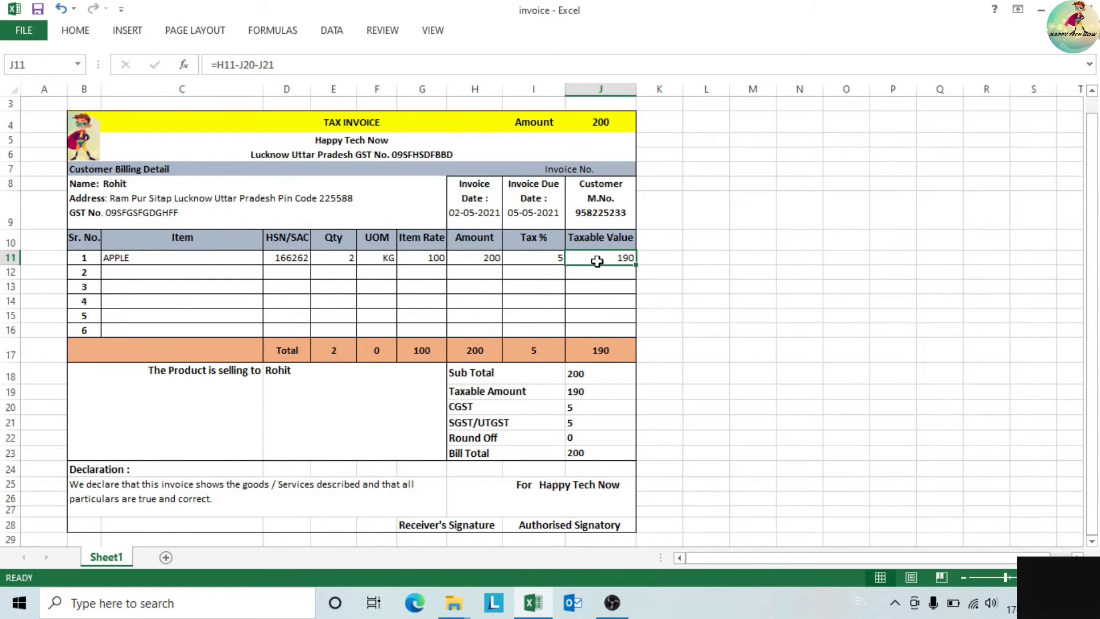
pyautogui.click(557, 261)
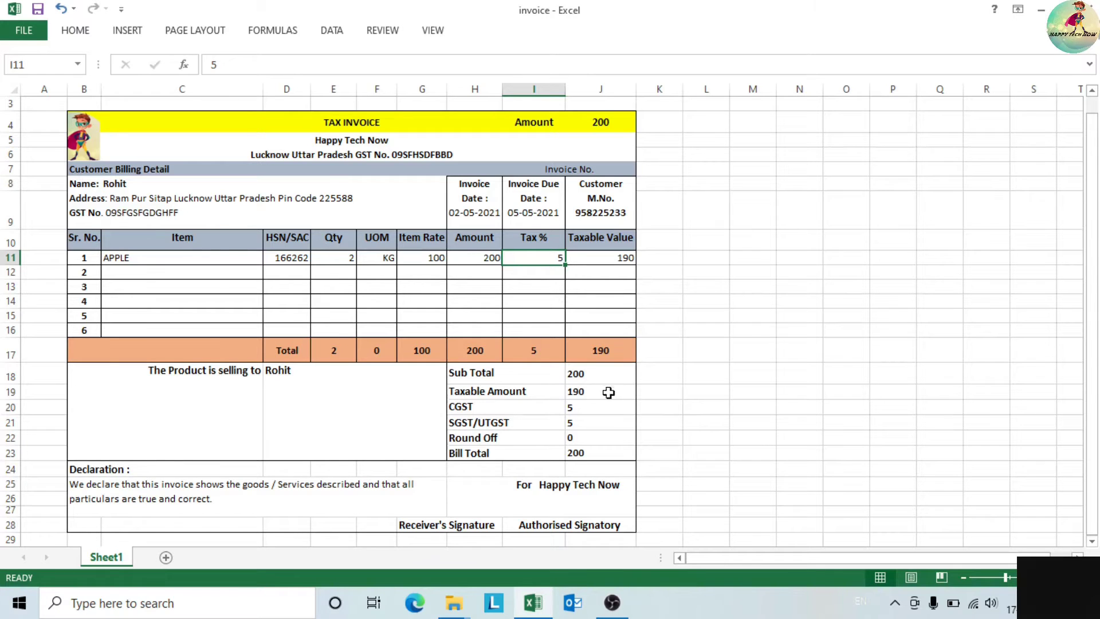
# - Copy the Qty SUM total across the Total row to the Taxable Value column
pyautogui.click(289, 353)
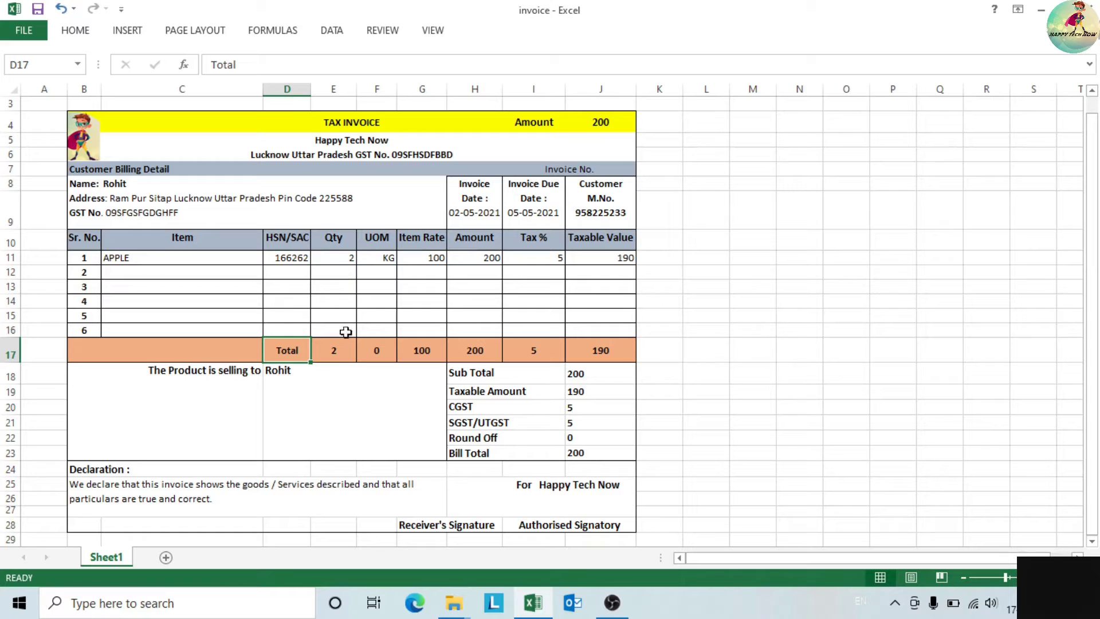
pyautogui.click(344, 356)
pyautogui.click(381, 351)
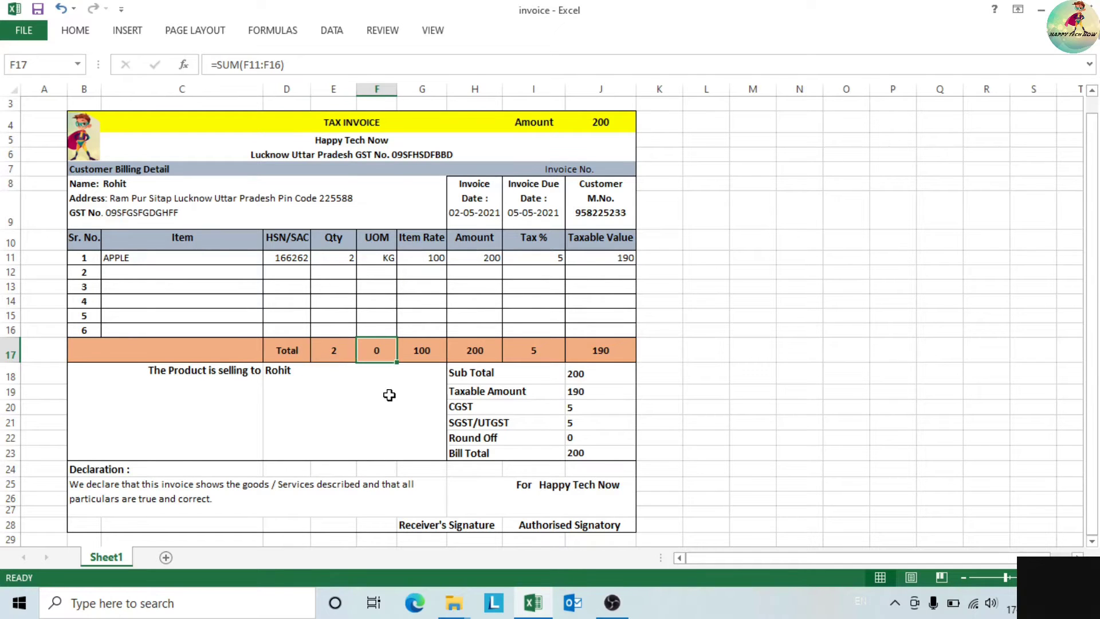
pyautogui.click(338, 351)
pyautogui.moveTo(357, 363); pyautogui.dragTo(631, 370)
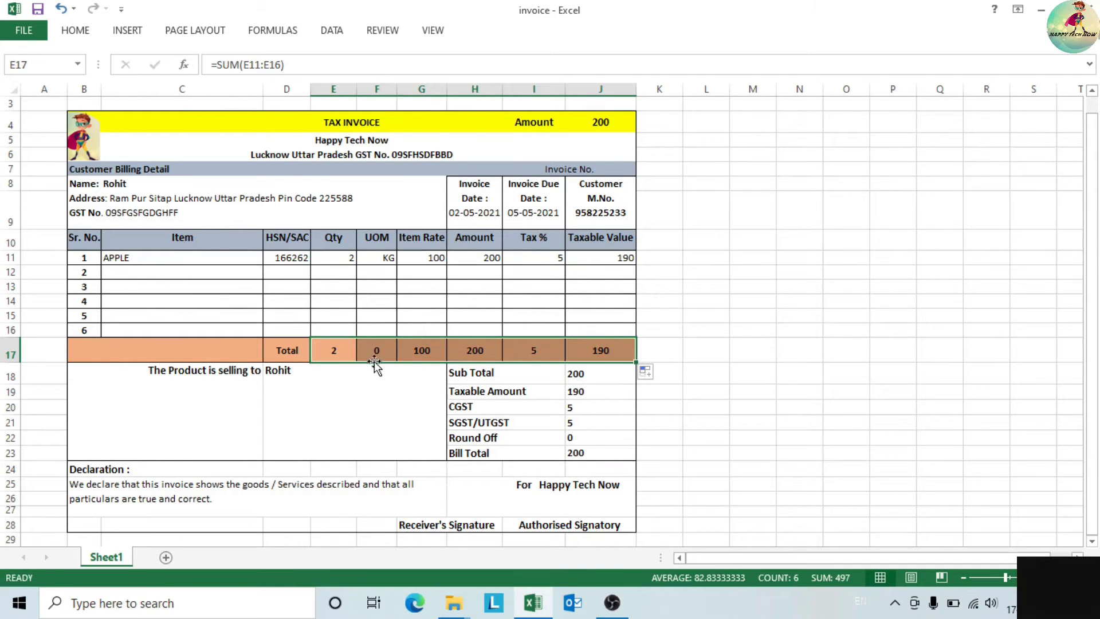
# - Clear the UOM column total and check the Item Rate and Amount totals
pyautogui.click(384, 353)
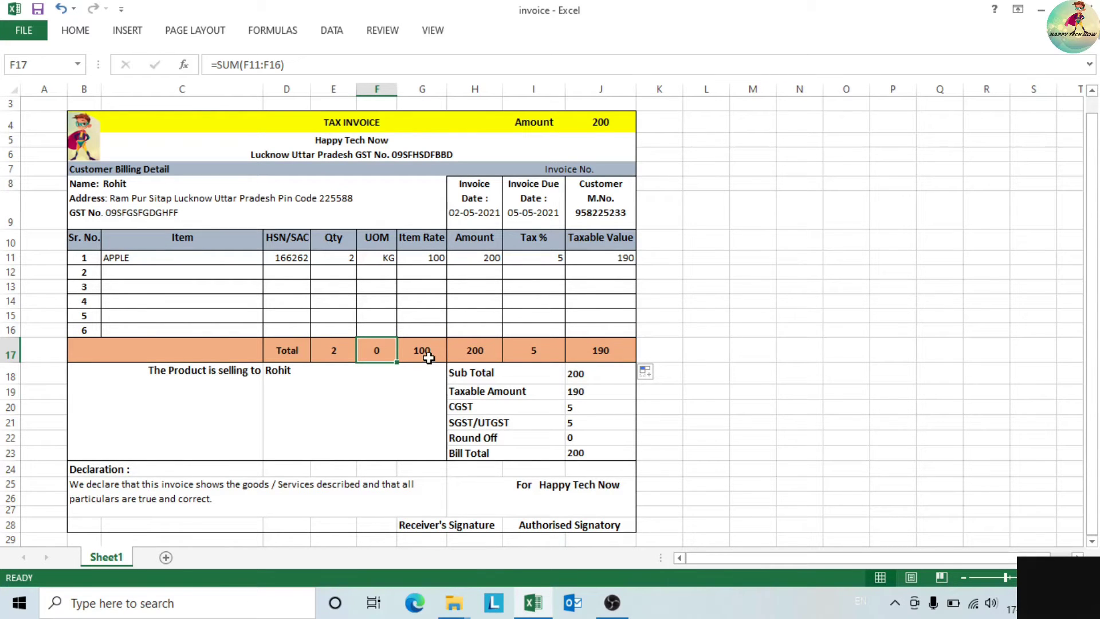
pyautogui.press('Delete')
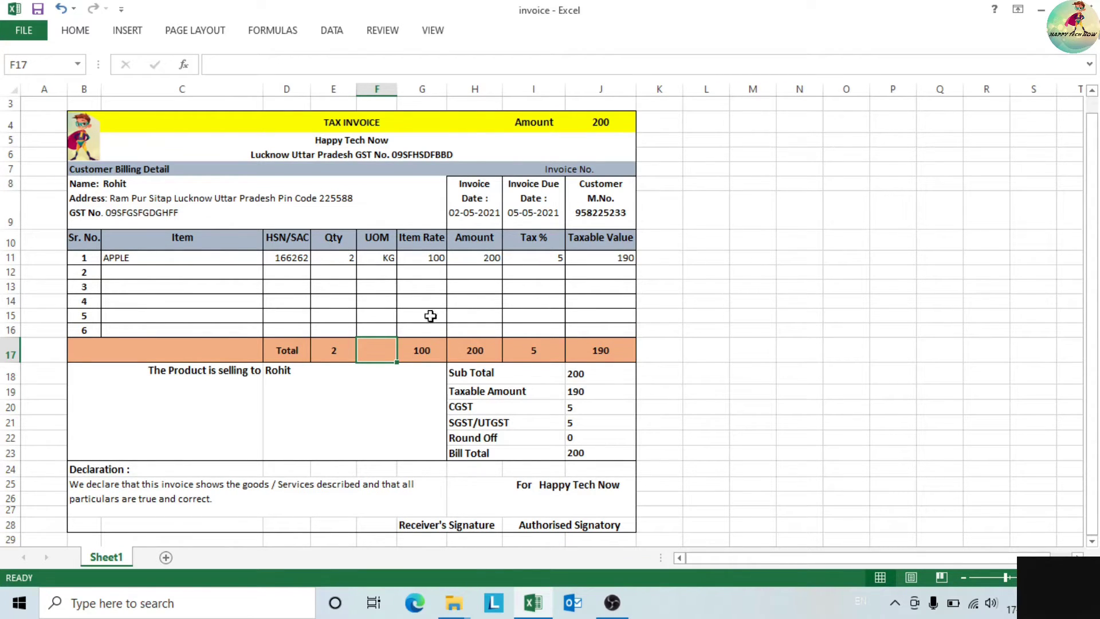
pyautogui.click(431, 360)
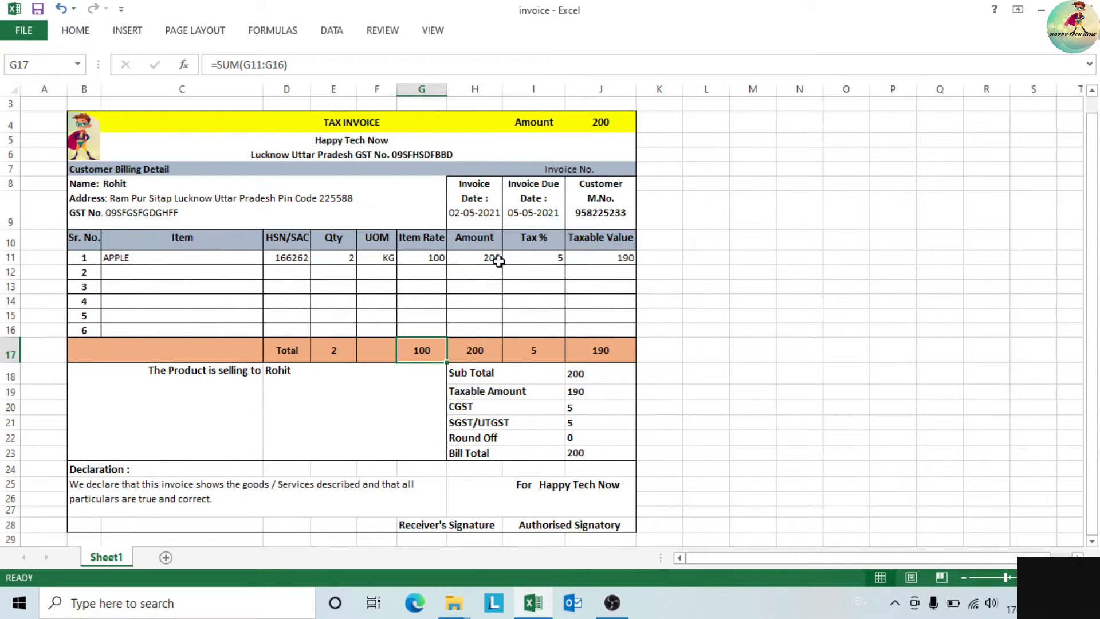
pyautogui.click(486, 360)
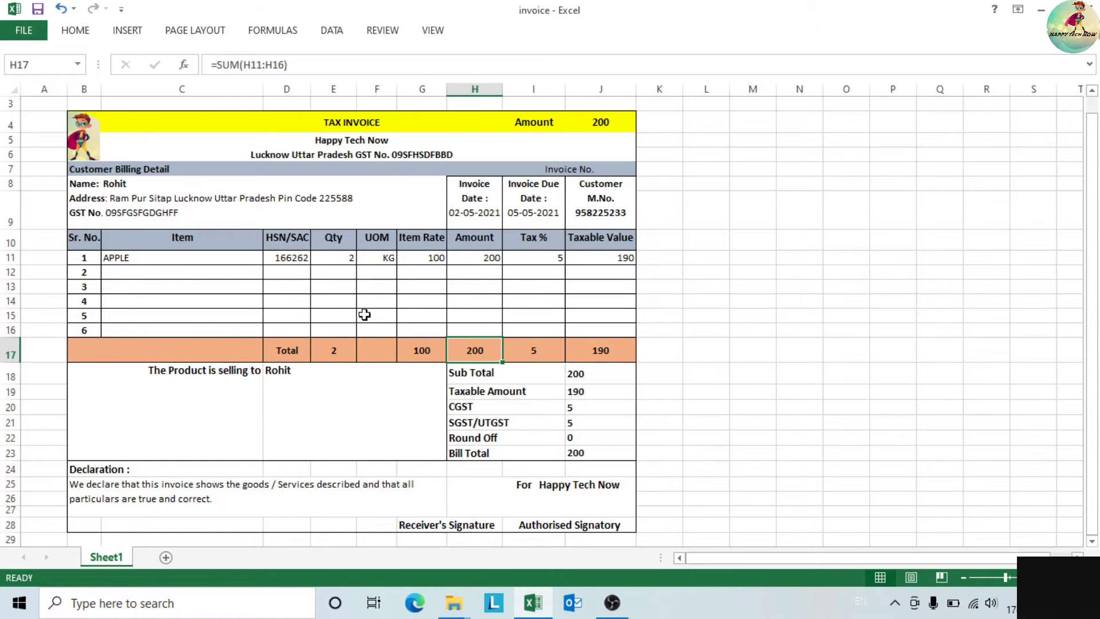
# - Enter LEMON as the second item name
pyautogui.click(123, 274)
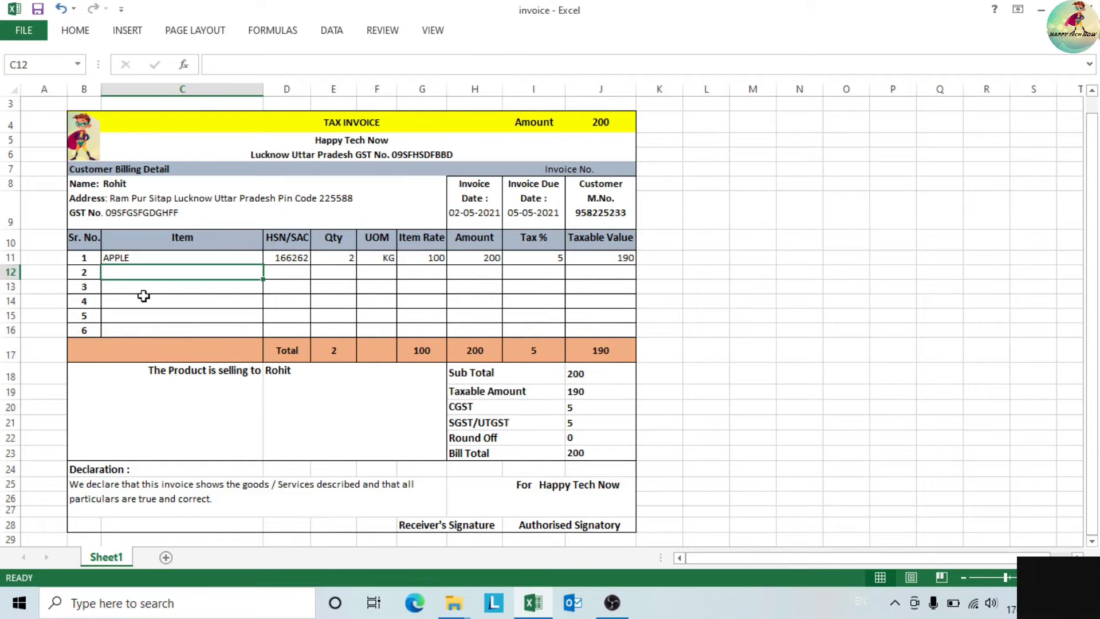
pyautogui.write('LEMON')
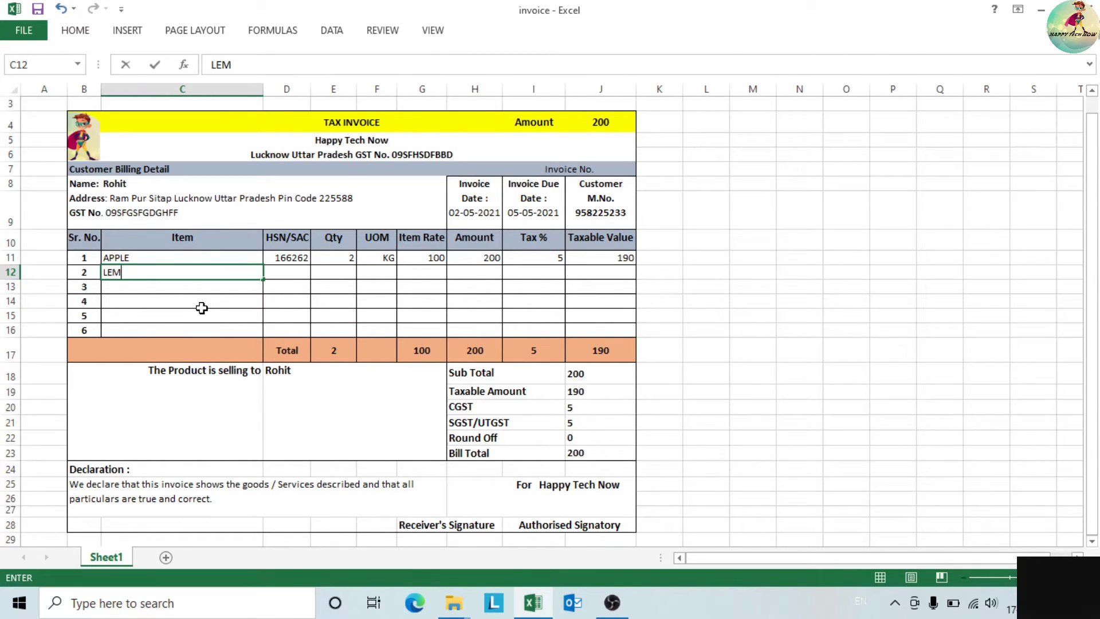
pyautogui.press('Tab')
pyautogui.press('Tab')
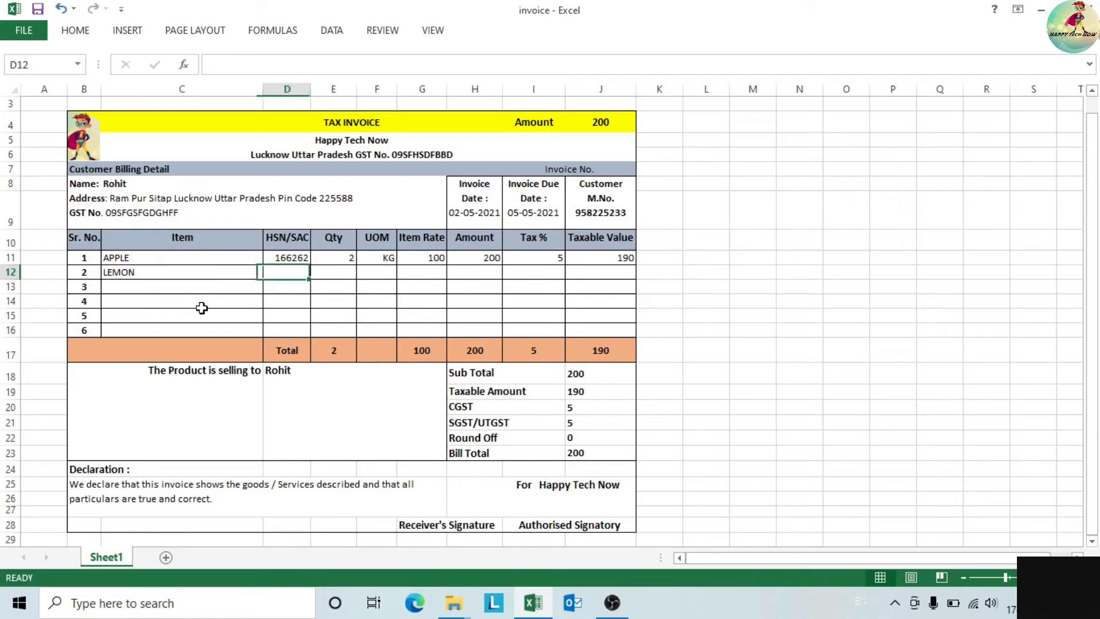
pyautogui.press('Down')
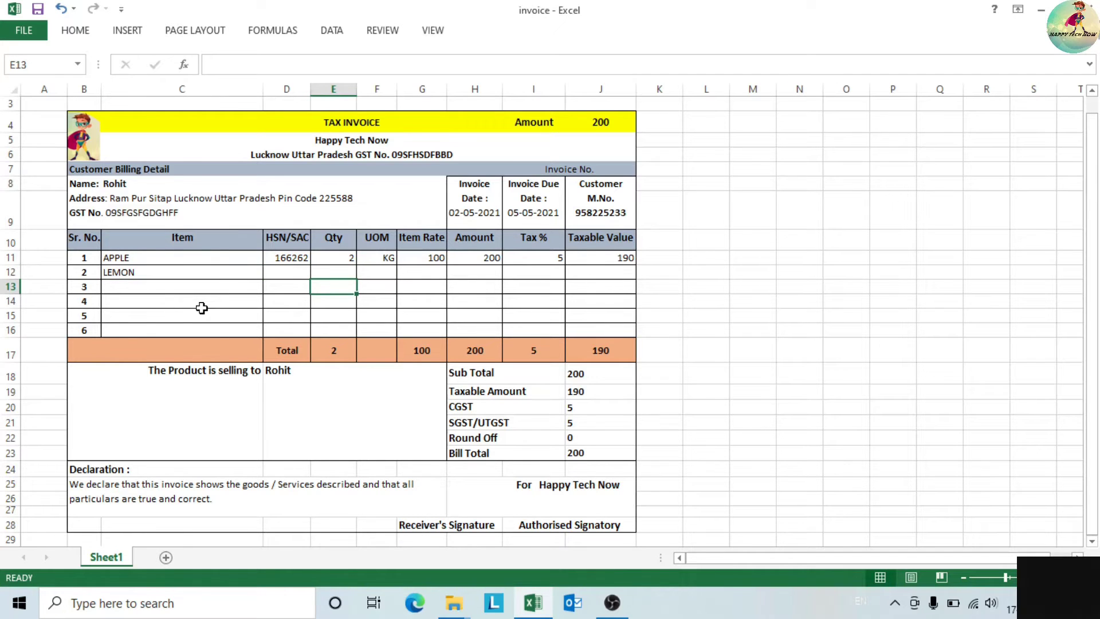
pyautogui.press('Left')
pyautogui.press('Up')
# - Fill in LEMON's HSN 56426, quantity 1, unit KG and item rate 60
pyautogui.write('56')
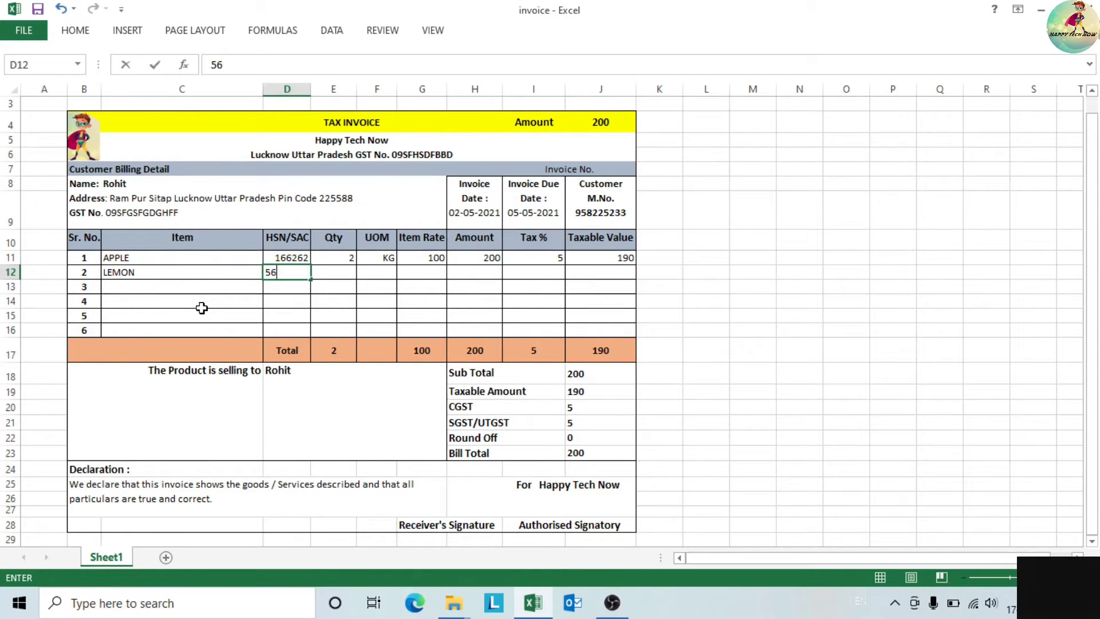
pyautogui.press('Tab')
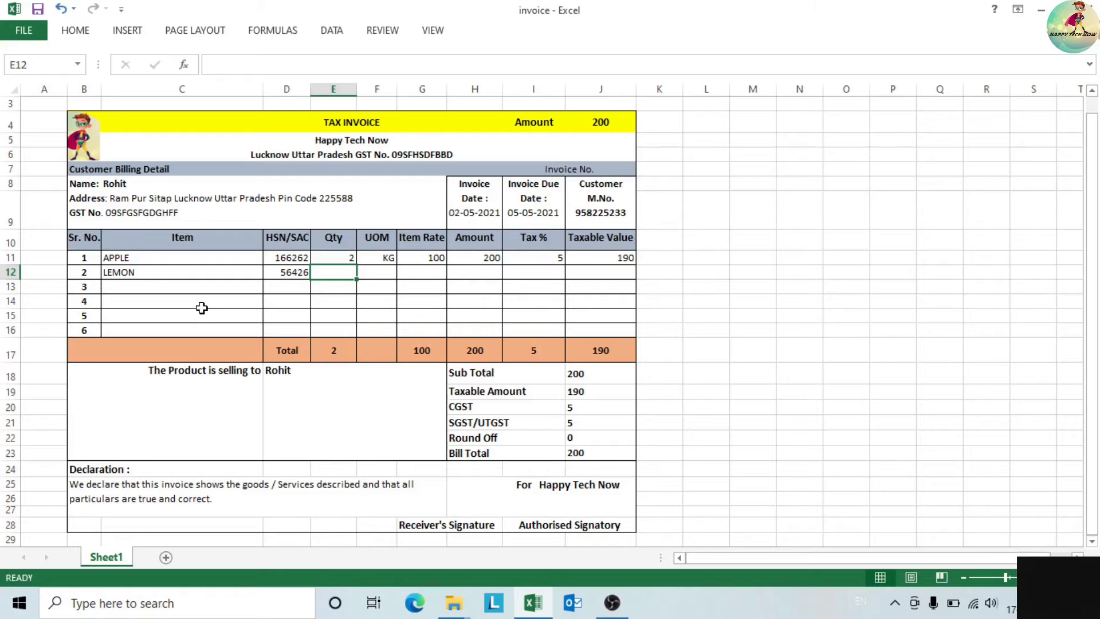
pyautogui.write('1')
pyautogui.press('Tab')
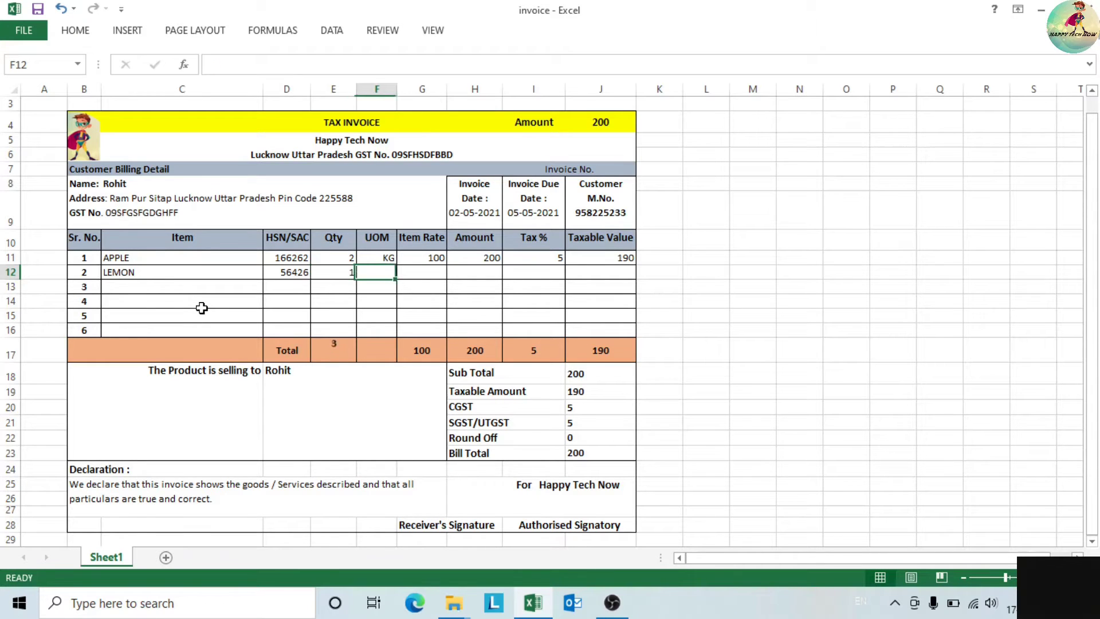
pyautogui.write('KG')
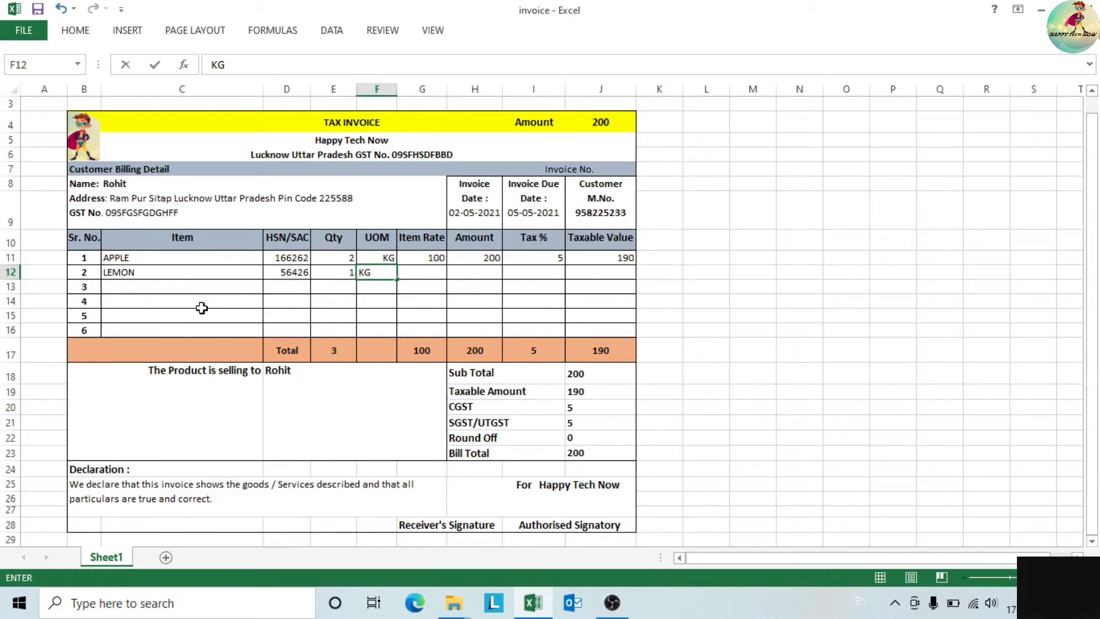
pyautogui.press('Tab')
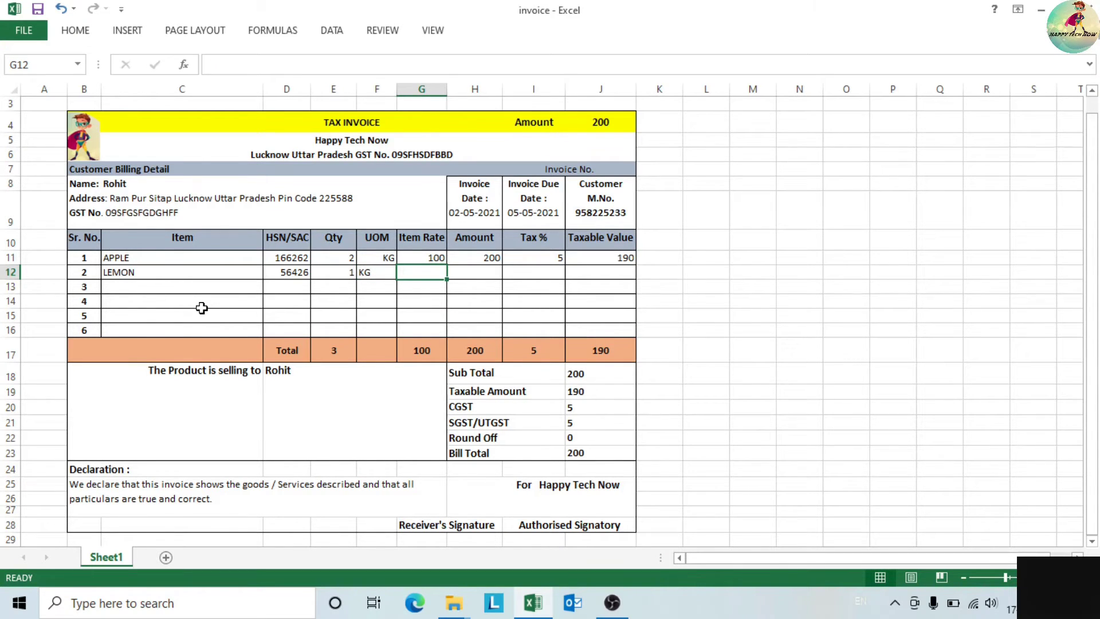
pyautogui.write('60')
pyautogui.press('Tab')
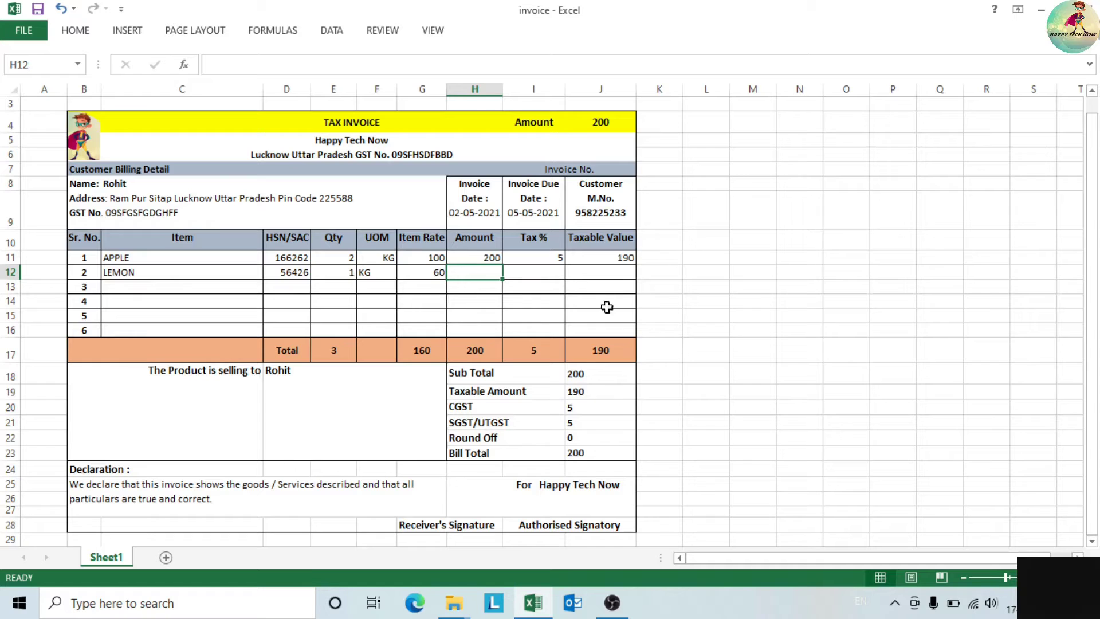
pyautogui.click(479, 259)
# - Fill APPLE's Amount, Tax % and Taxable Value down to row 16 and clear the copied Tax % values
pyautogui.moveTo(476, 258); pyautogui.dragTo(652, 337)
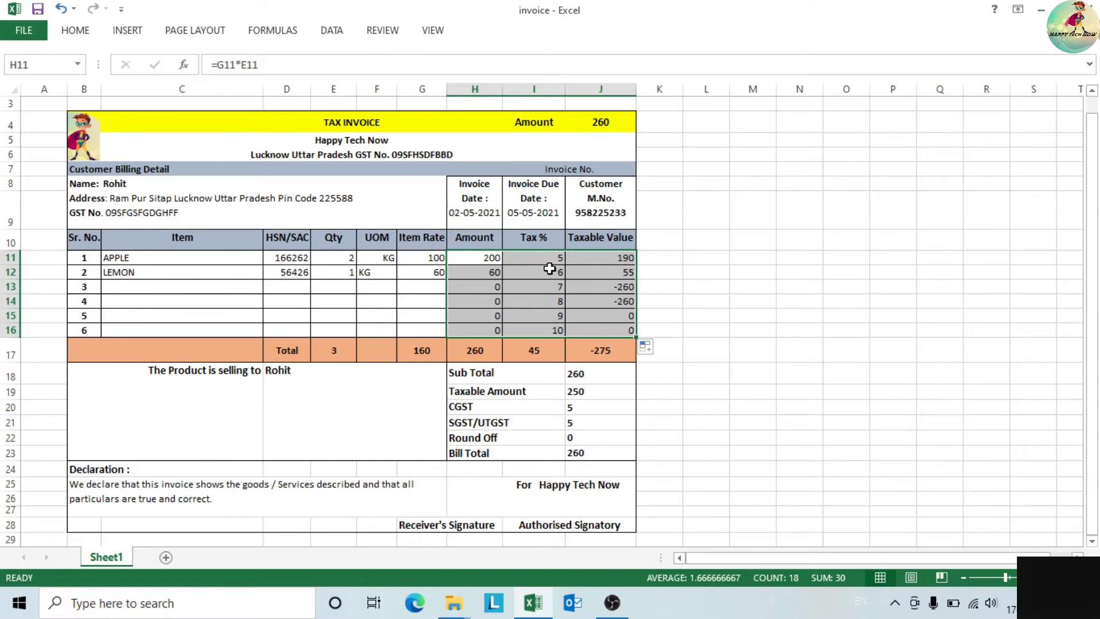
pyautogui.moveTo(561, 271); pyautogui.dragTo(555, 330)
pyautogui.press('Delete')
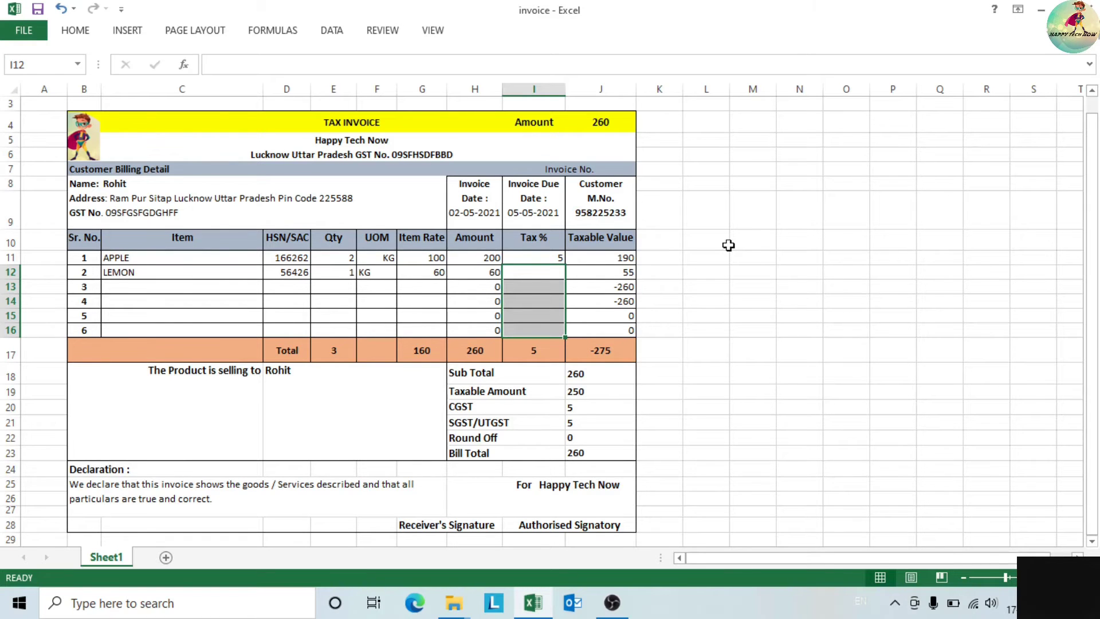
pyautogui.click(720, 302)
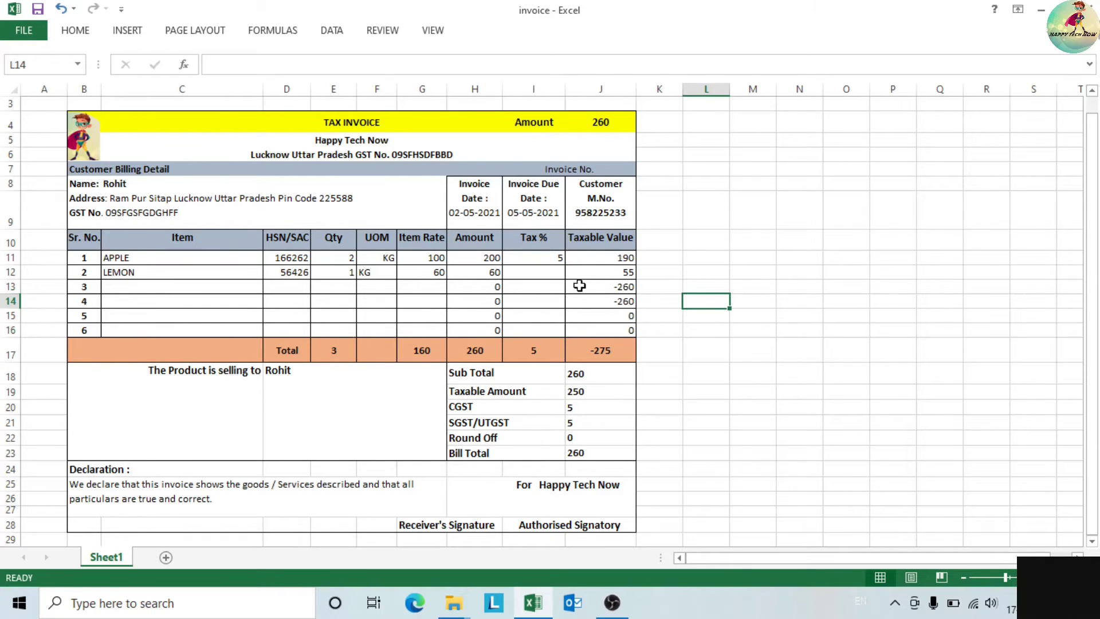
# - Clear the copied Taxable Value cells below APPLE after checking their formulas
pyautogui.click(494, 315)
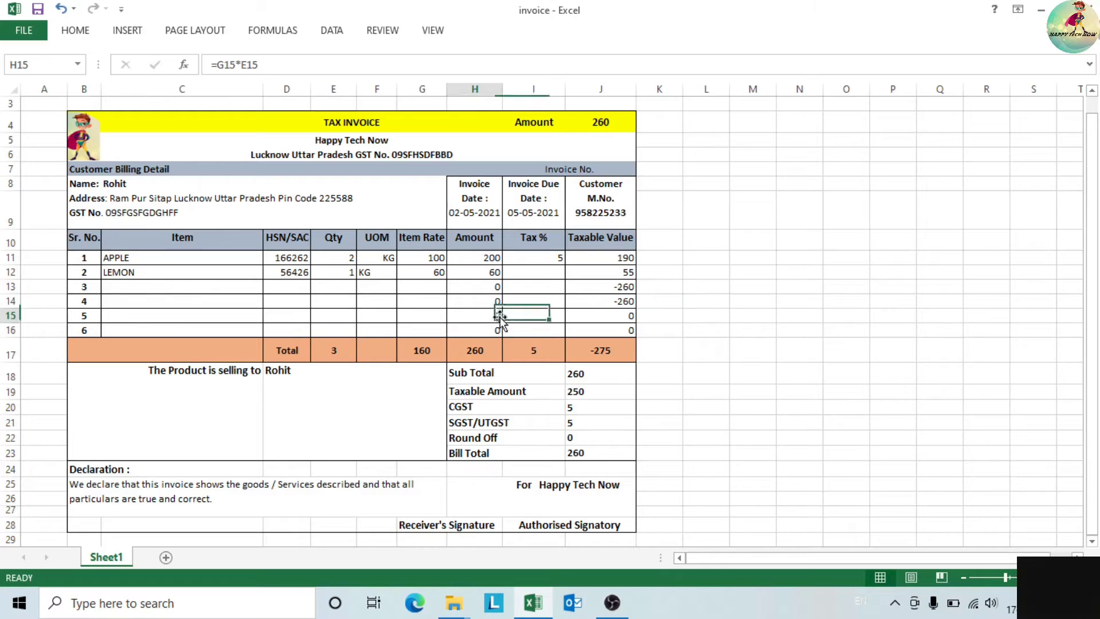
pyautogui.click(618, 290)
pyautogui.click(619, 275)
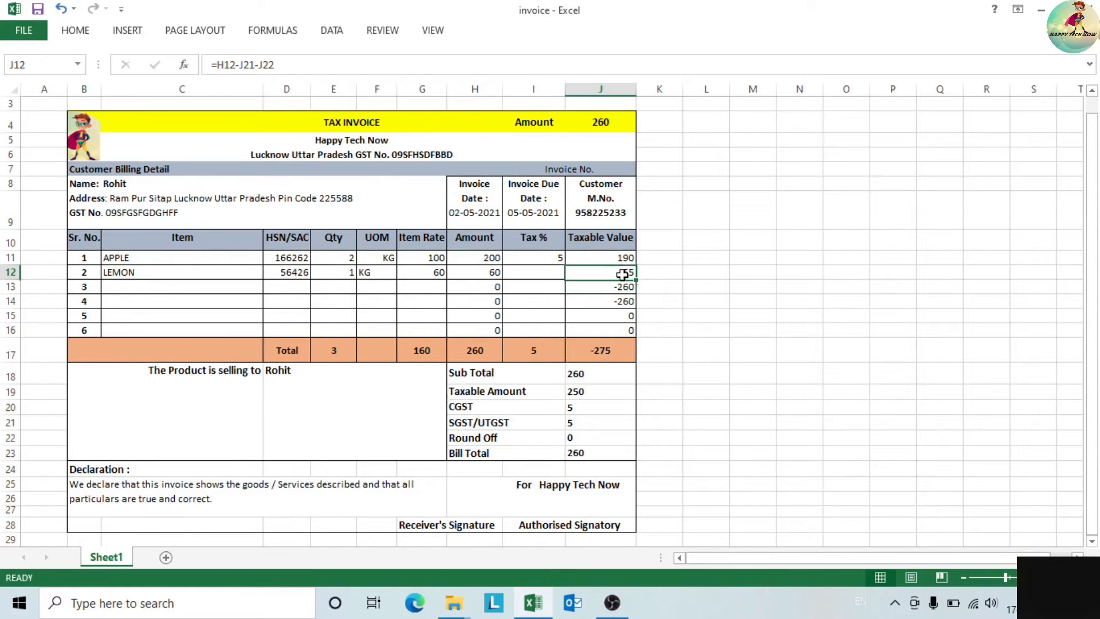
pyautogui.moveTo(615, 278); pyautogui.dragTo(618, 332)
pyautogui.press('Delete')
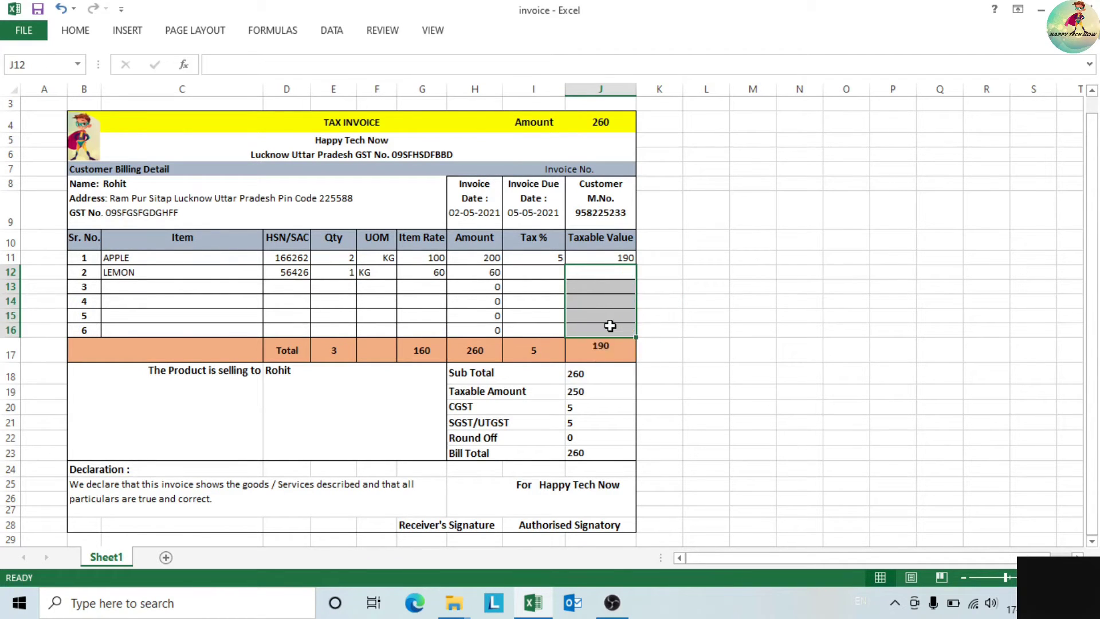
pyautogui.click(521, 284)
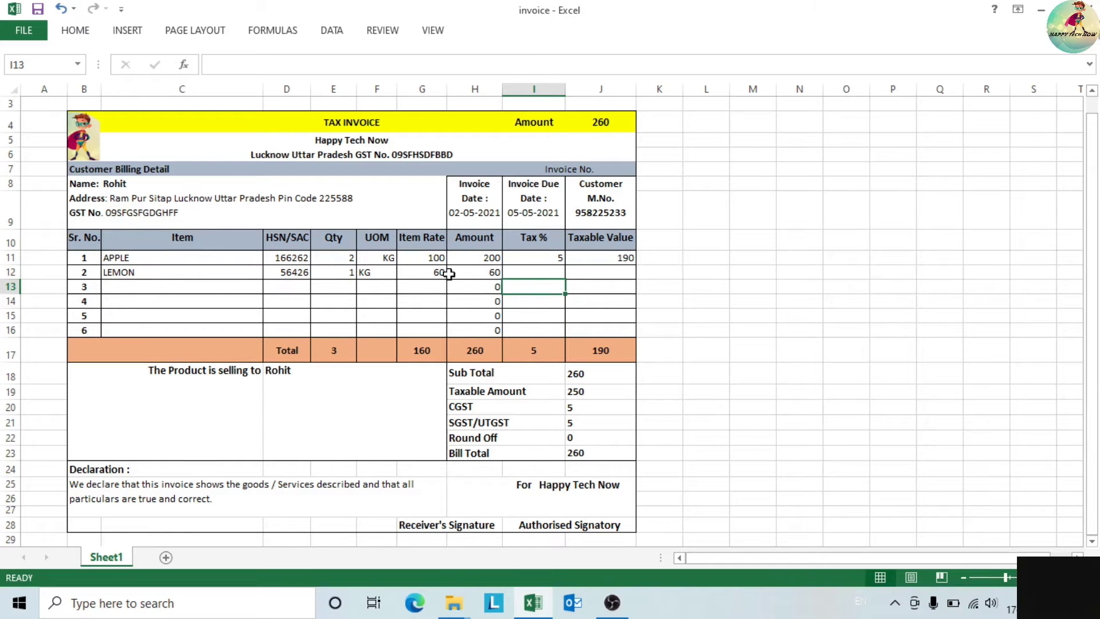
# - Change LEMON's quantity to 2
pyautogui.click(527, 273)
pyautogui.click(485, 273)
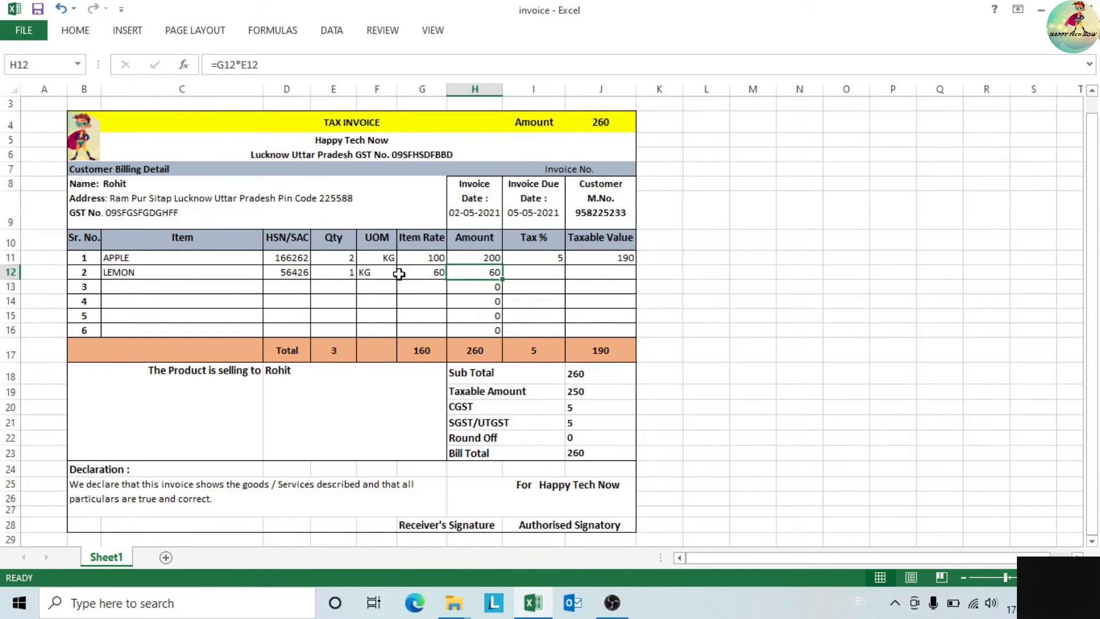
pyautogui.click(346, 274)
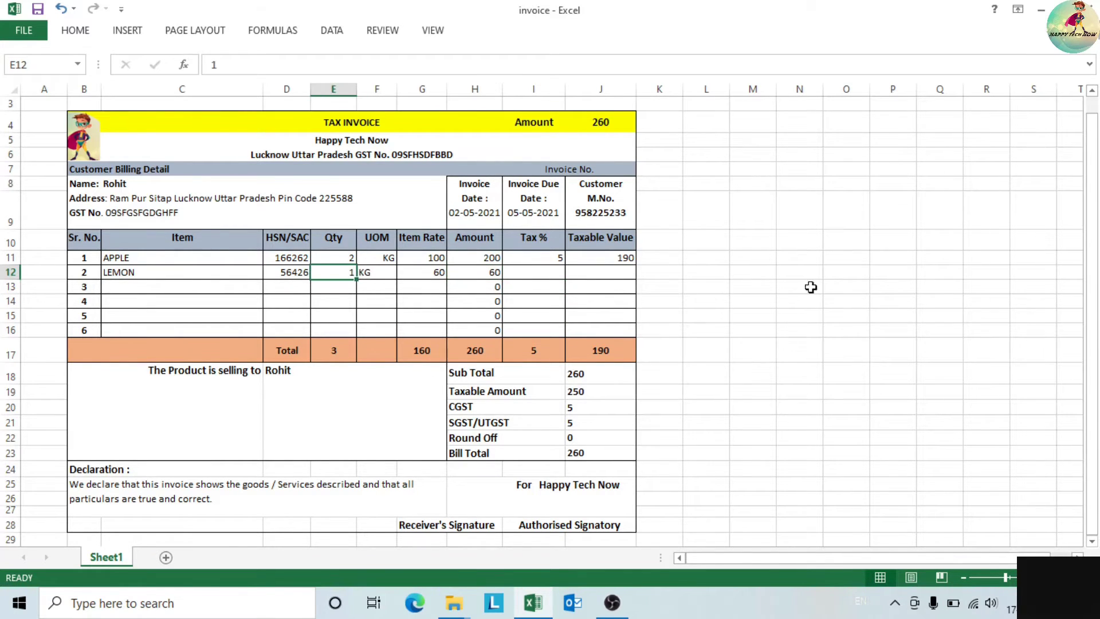
pyautogui.write('2')
pyautogui.press('Tab')
pyautogui.press('Tab')
pyautogui.press('Tab')
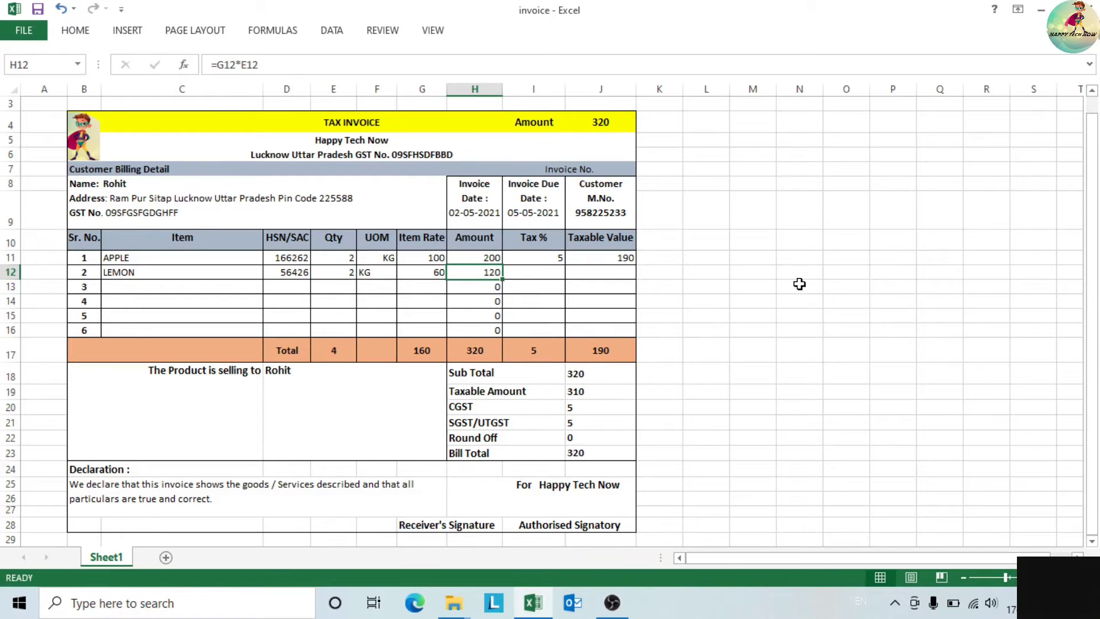
pyautogui.press('Tab')
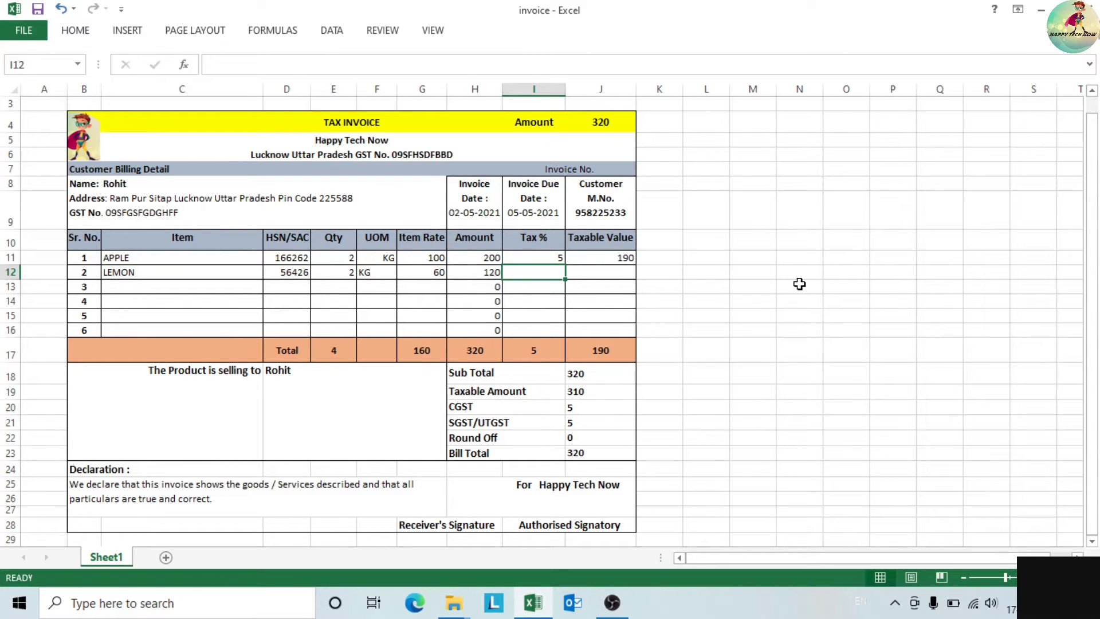
# - Copy the Taxable Value formula down to LEMON's row and give LEMON a 3% tax
pyautogui.click(630, 259)
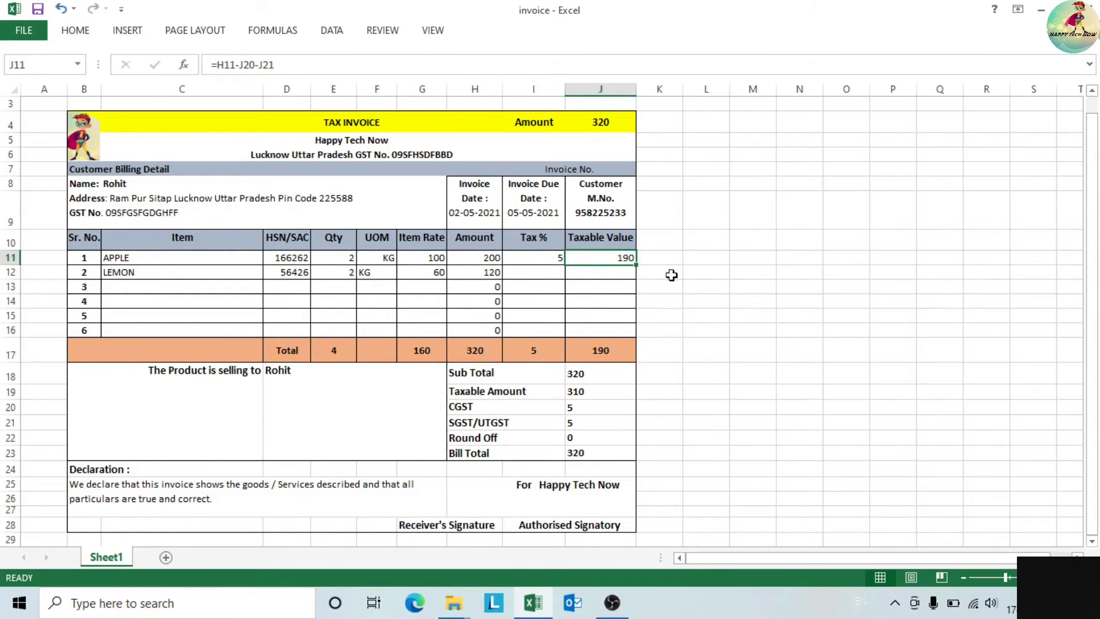
pyautogui.moveTo(637, 267); pyautogui.dragTo(639, 280)
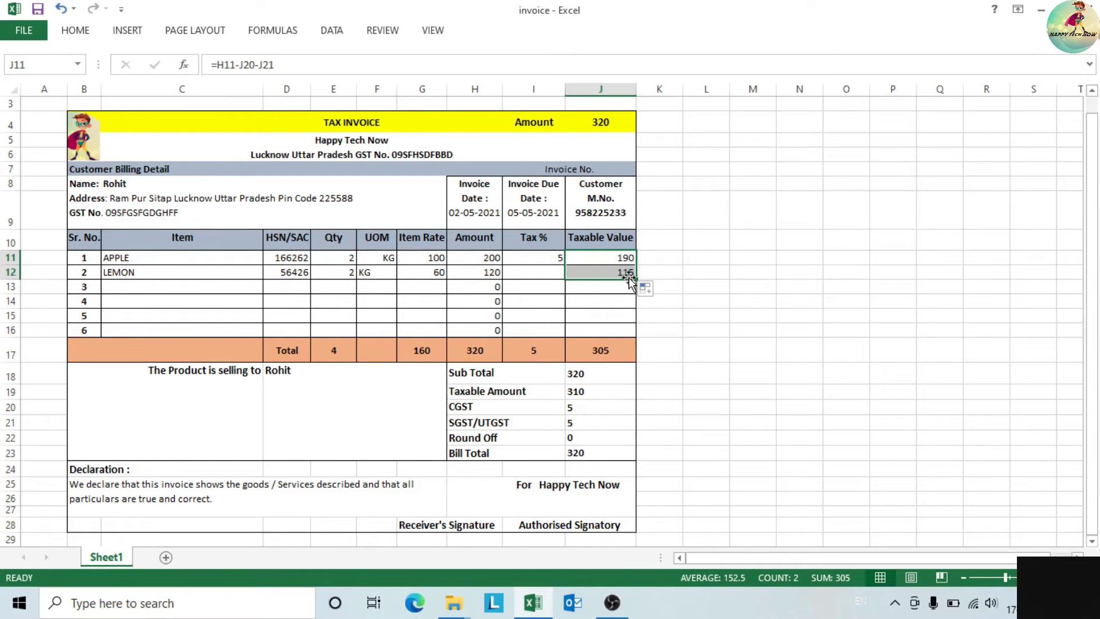
pyautogui.click(541, 274)
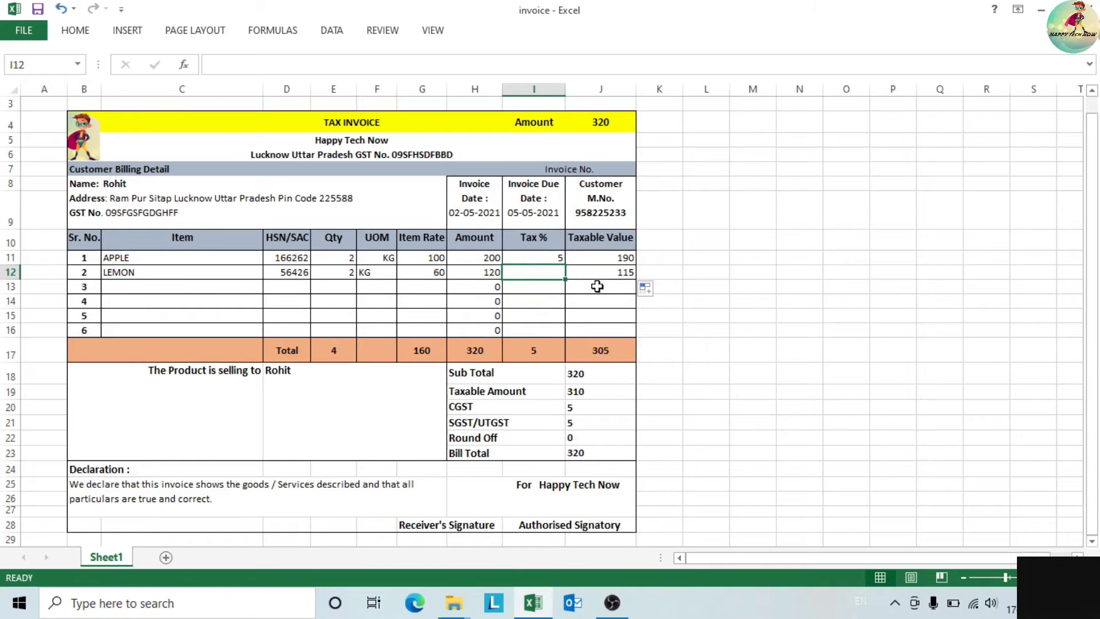
pyautogui.write('3')
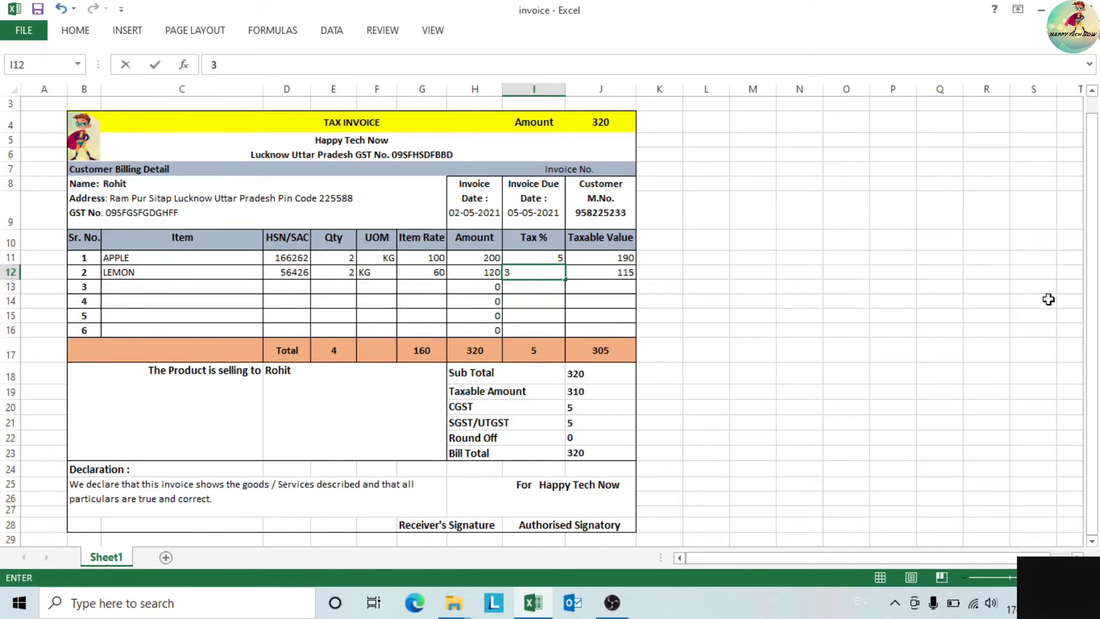
pyautogui.press('Tab')
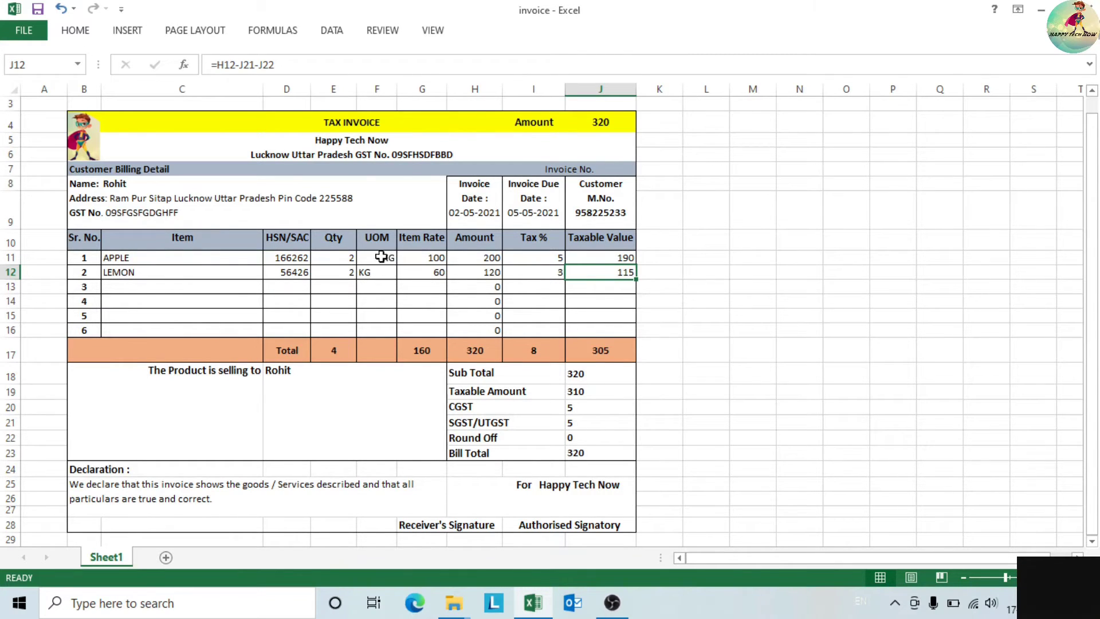
# - Right-align both KG unit entries
pyautogui.moveTo(378, 259); pyautogui.dragTo(378, 274)
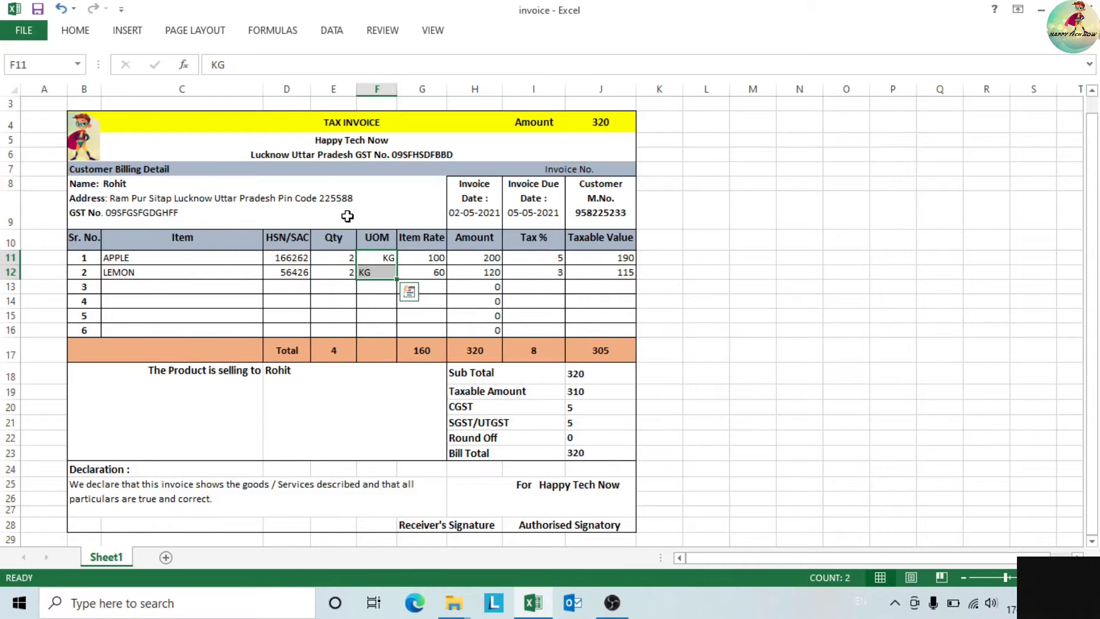
pyautogui.click(65, 35)
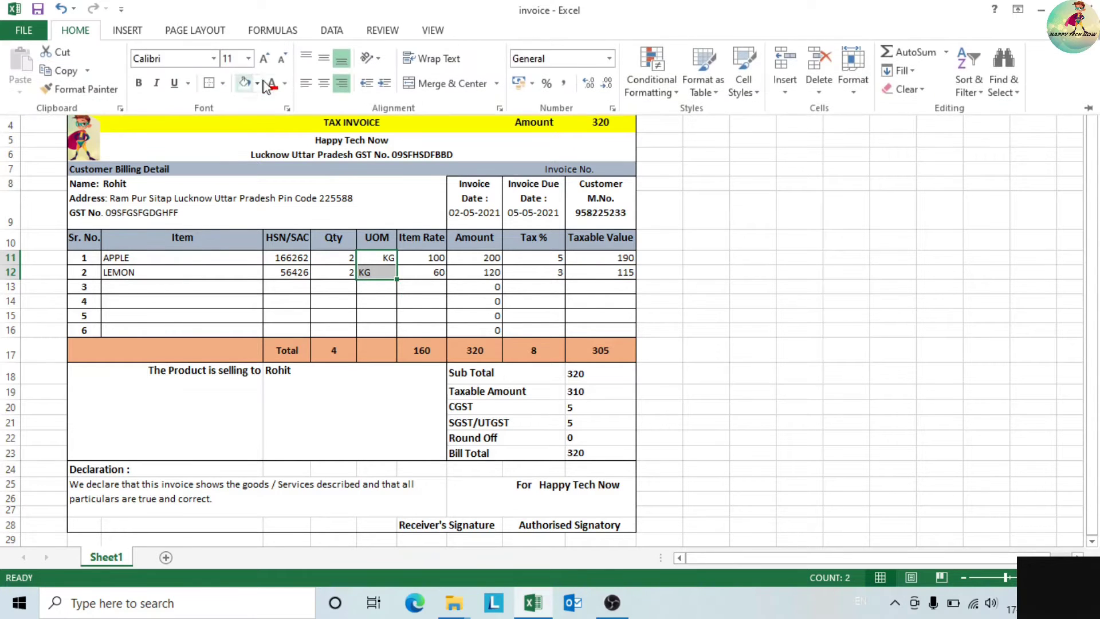
pyautogui.click(341, 86)
pyautogui.click(343, 89)
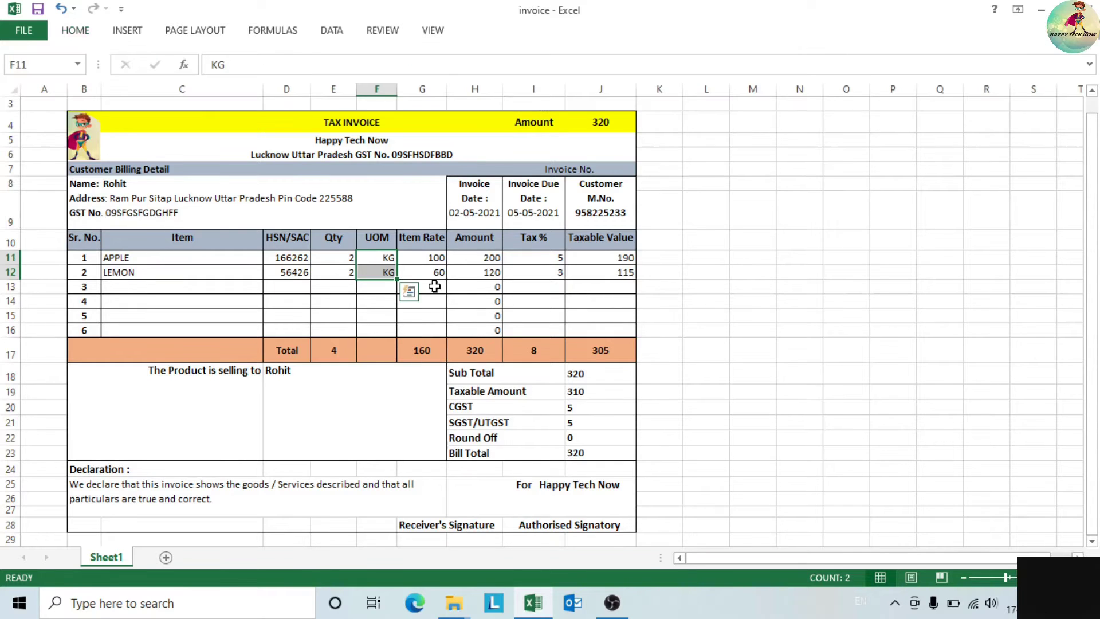
pyautogui.click(434, 259)
pyautogui.click(492, 355)
pyautogui.click(552, 355)
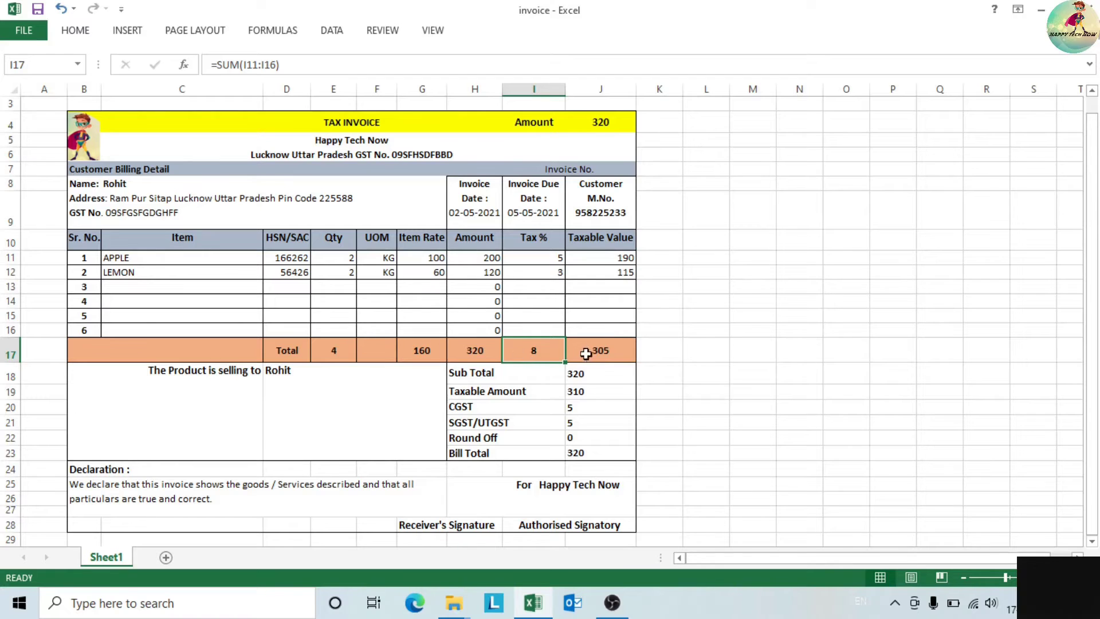
# - Centre the item data from HSN/SAC to Taxable Value horizontally and vertically
pyautogui.moveTo(282, 260); pyautogui.dragTo(591, 330)
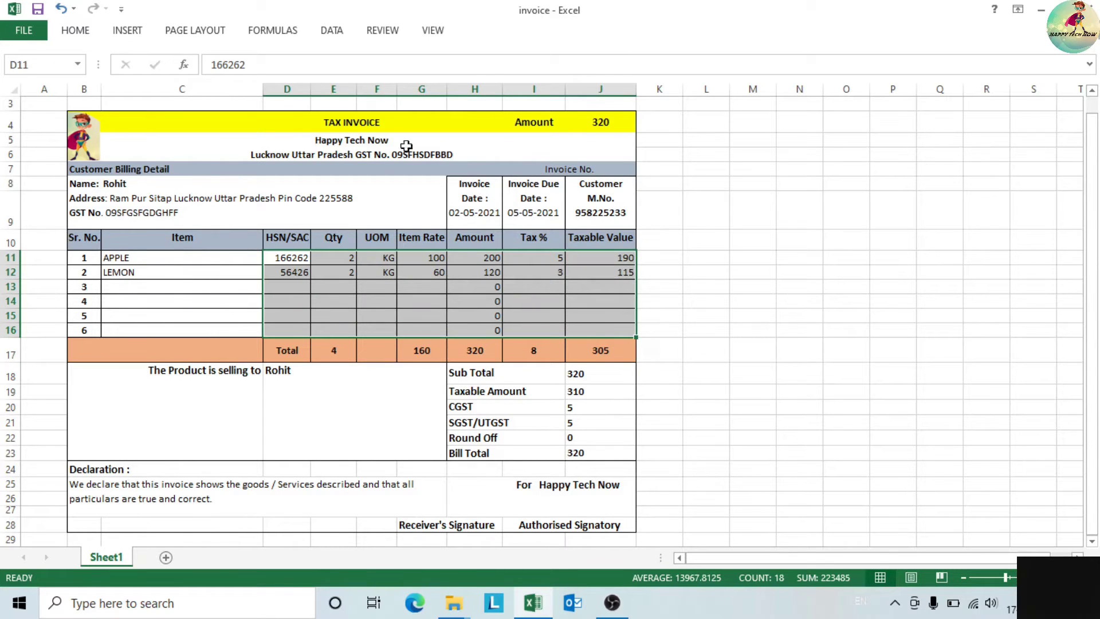
pyautogui.click(85, 32)
pyautogui.click(321, 85)
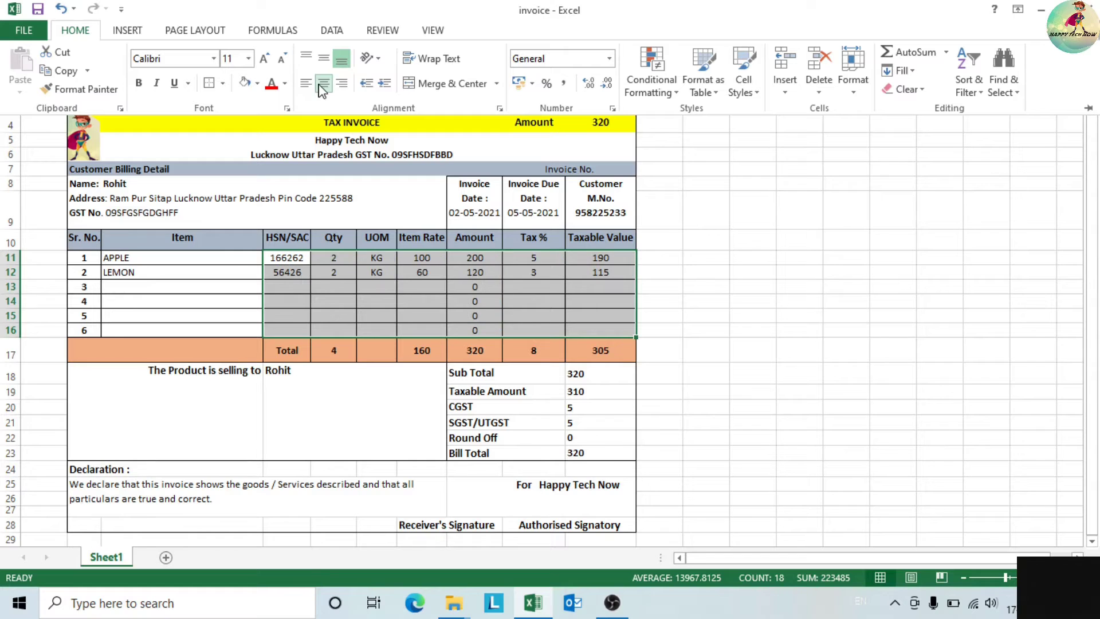
pyautogui.click(324, 58)
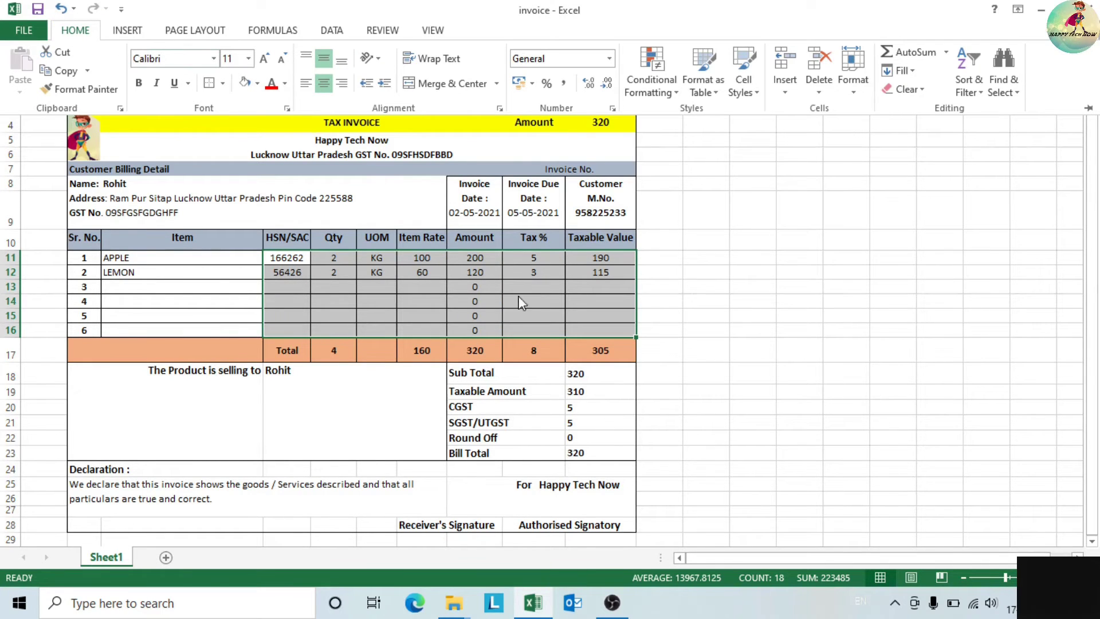
pyautogui.hotkey('ctrl', 'F1')
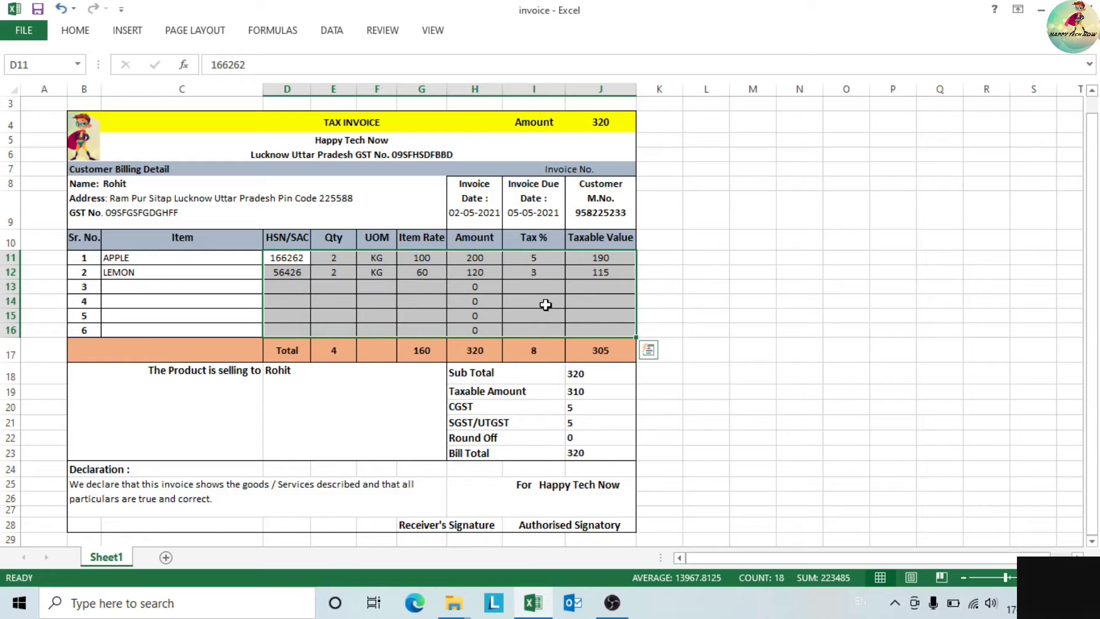
pyautogui.click(710, 333)
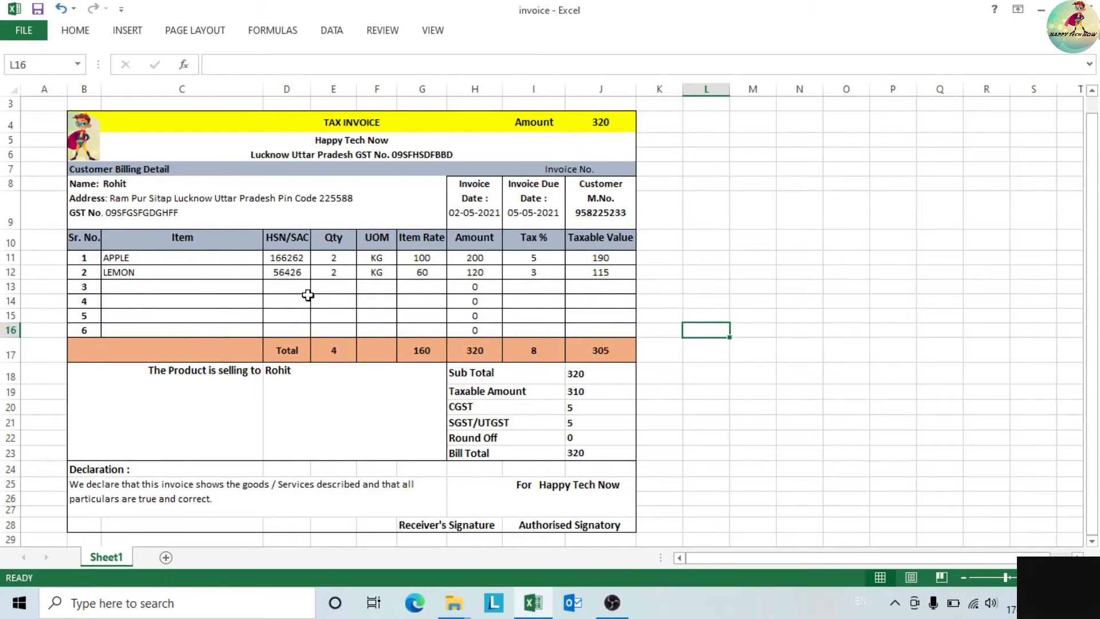
pyautogui.moveTo(602, 259); pyautogui.dragTo(607, 274)
pyautogui.click(615, 274)
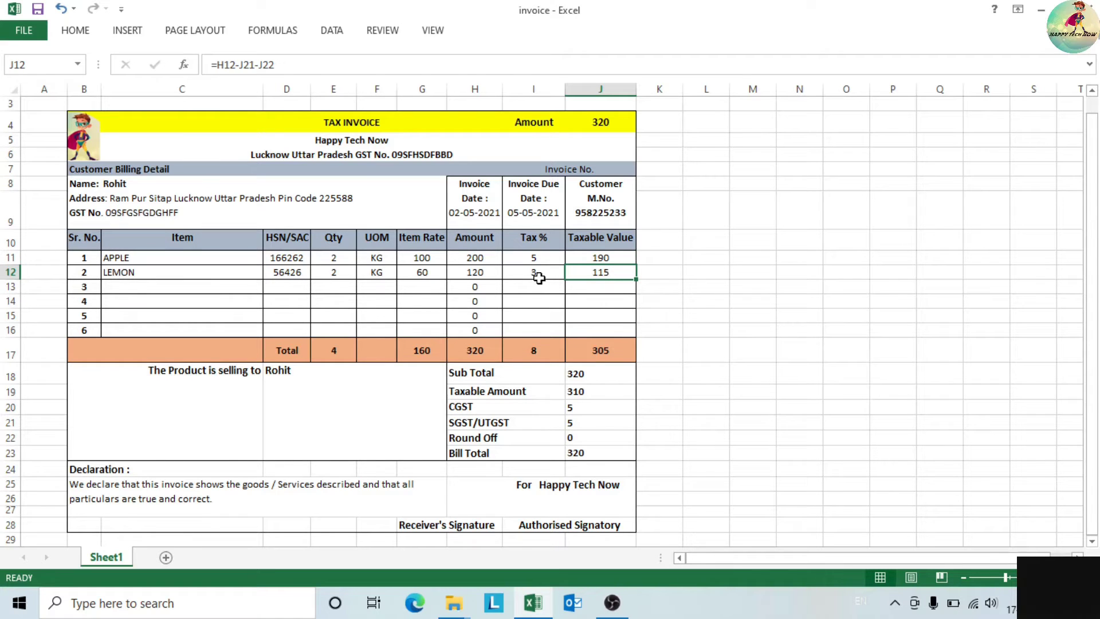
pyautogui.moveTo(638, 281); pyautogui.dragTo(636, 295)
pyautogui.click(629, 289)
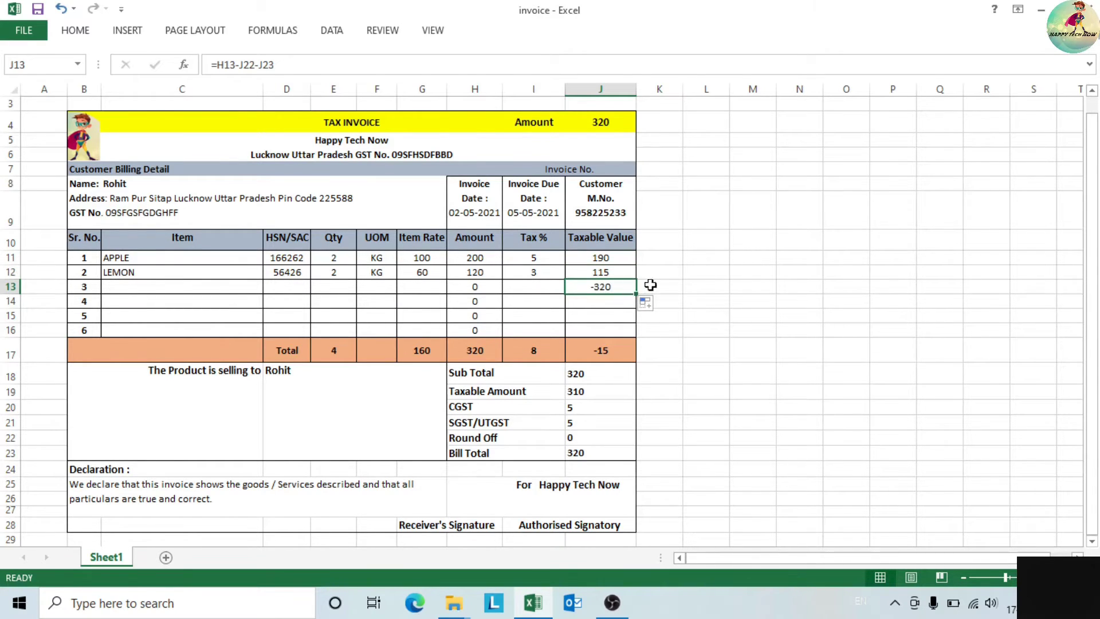
pyautogui.press('Delete')
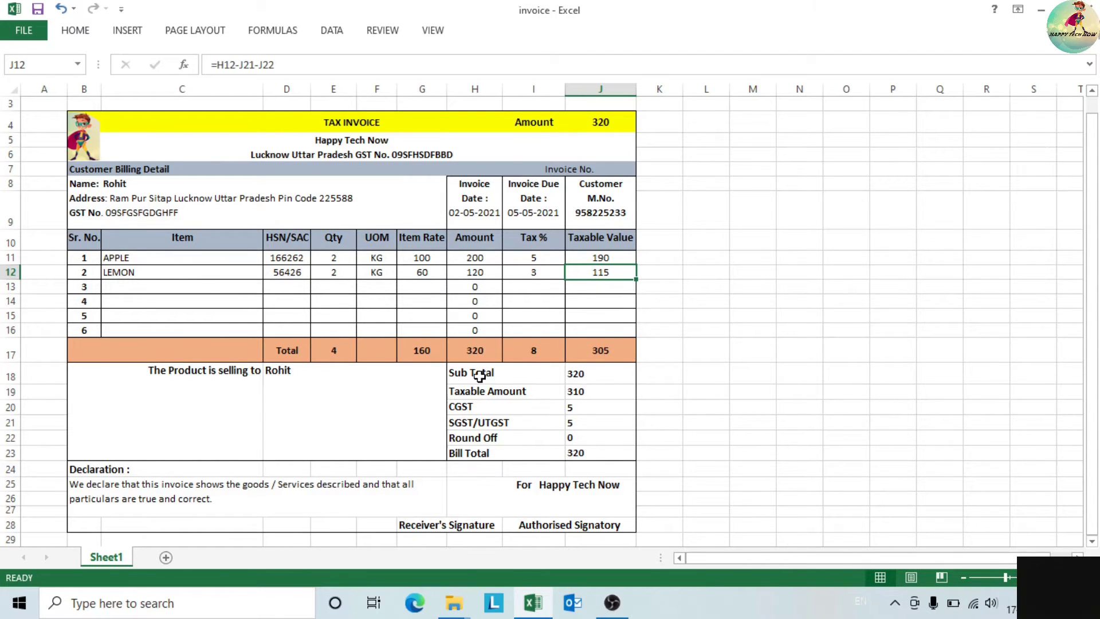
pyautogui.click(590, 380)
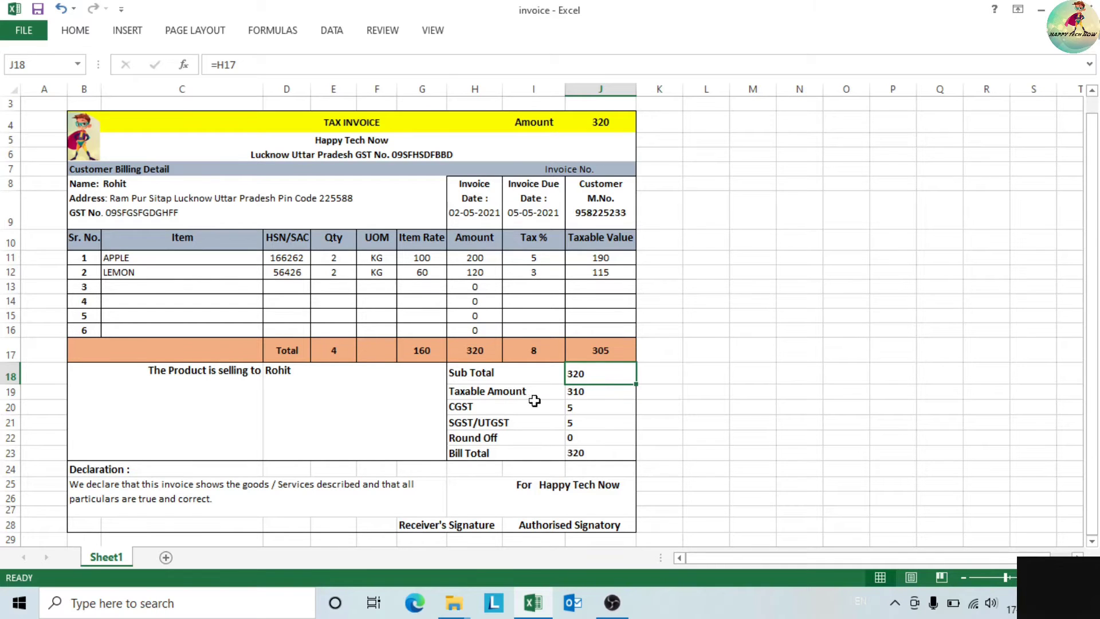
pyautogui.click(594, 397)
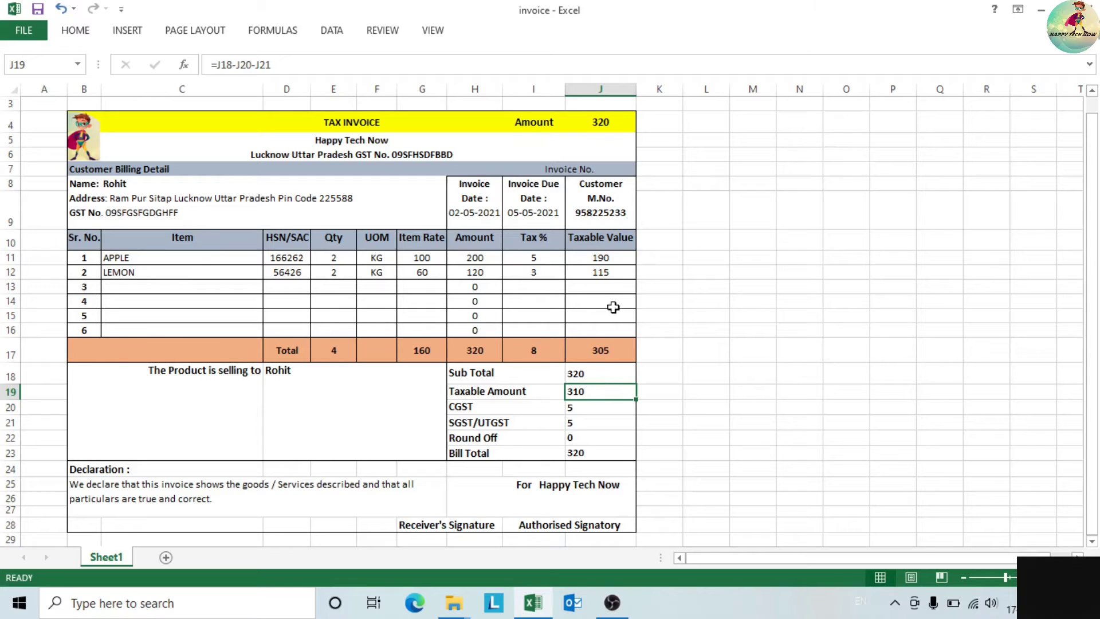
pyautogui.click(600, 344)
pyautogui.moveTo(616, 257); pyautogui.dragTo(613, 273)
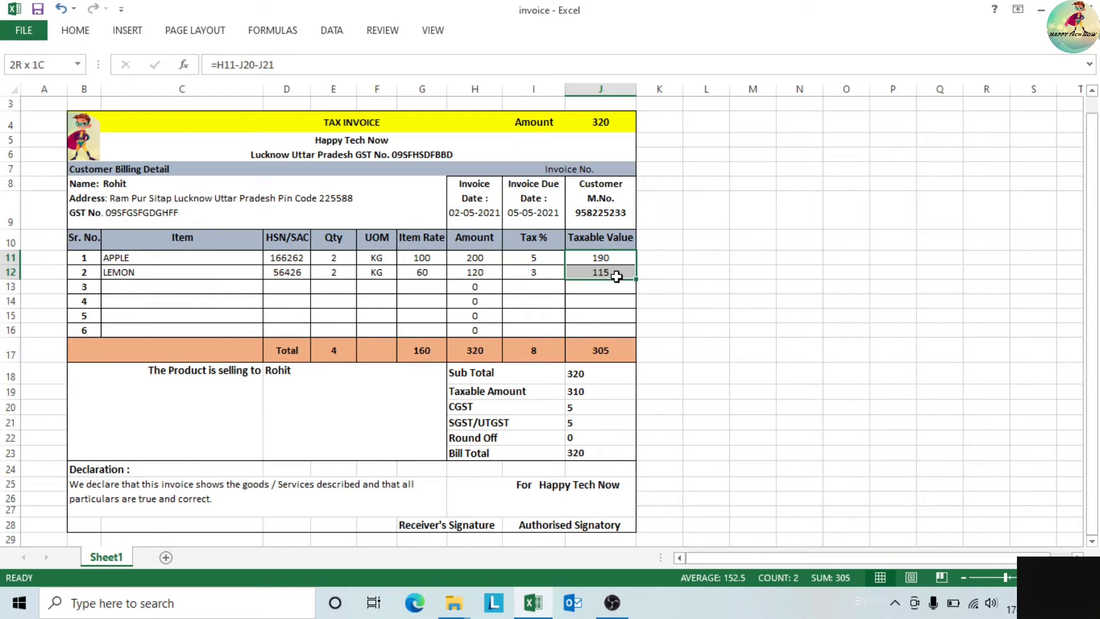
pyautogui.click(702, 304)
pyautogui.click(611, 276)
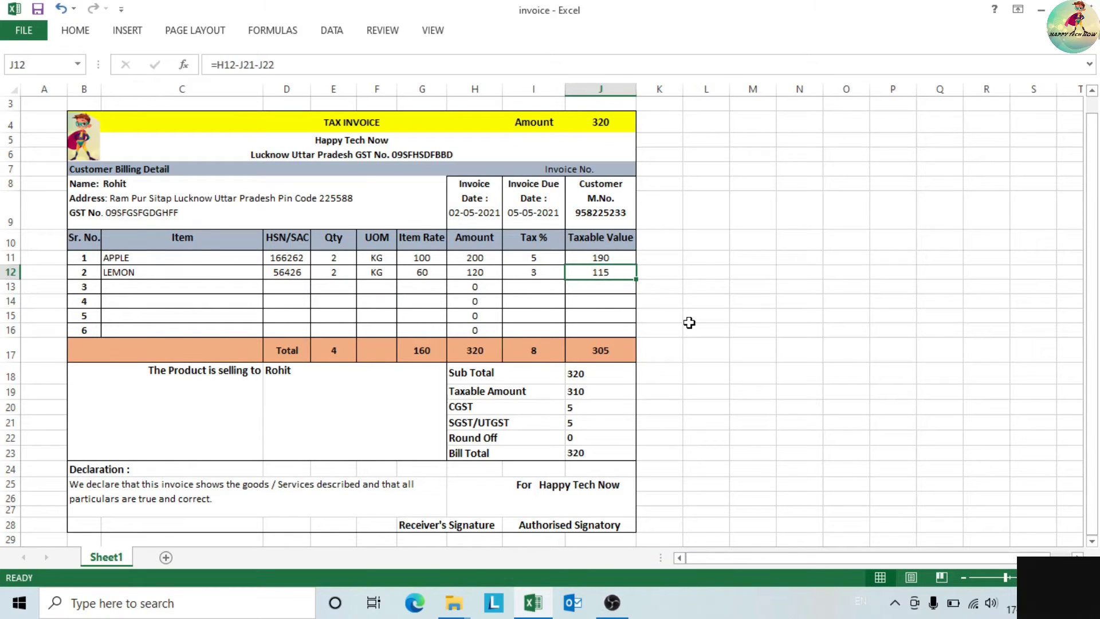
pyautogui.click(590, 393)
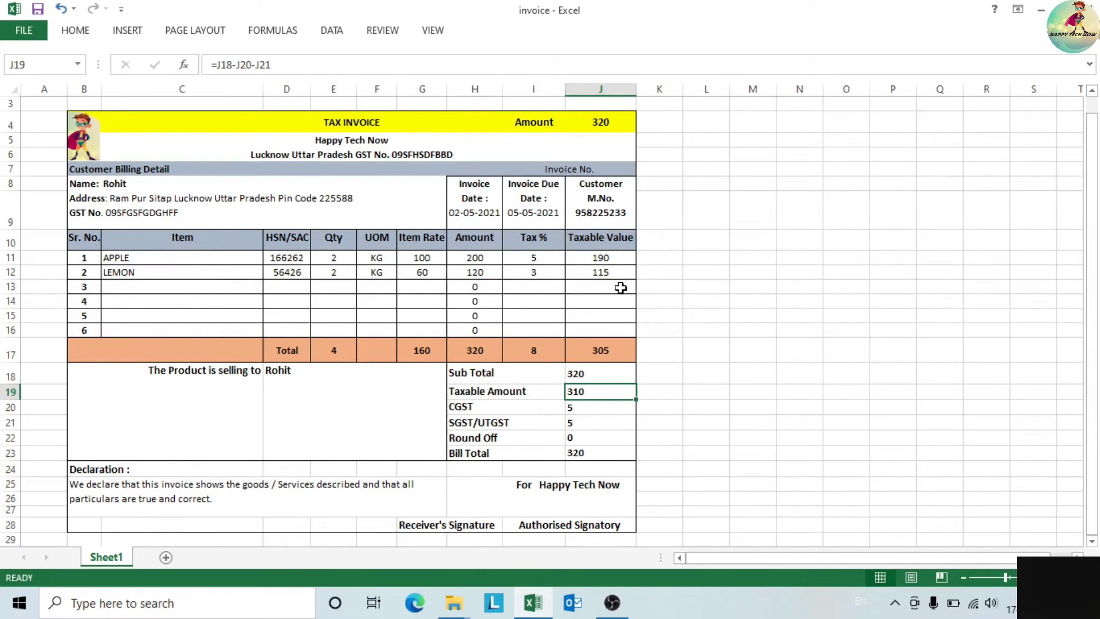
pyautogui.click(555, 276)
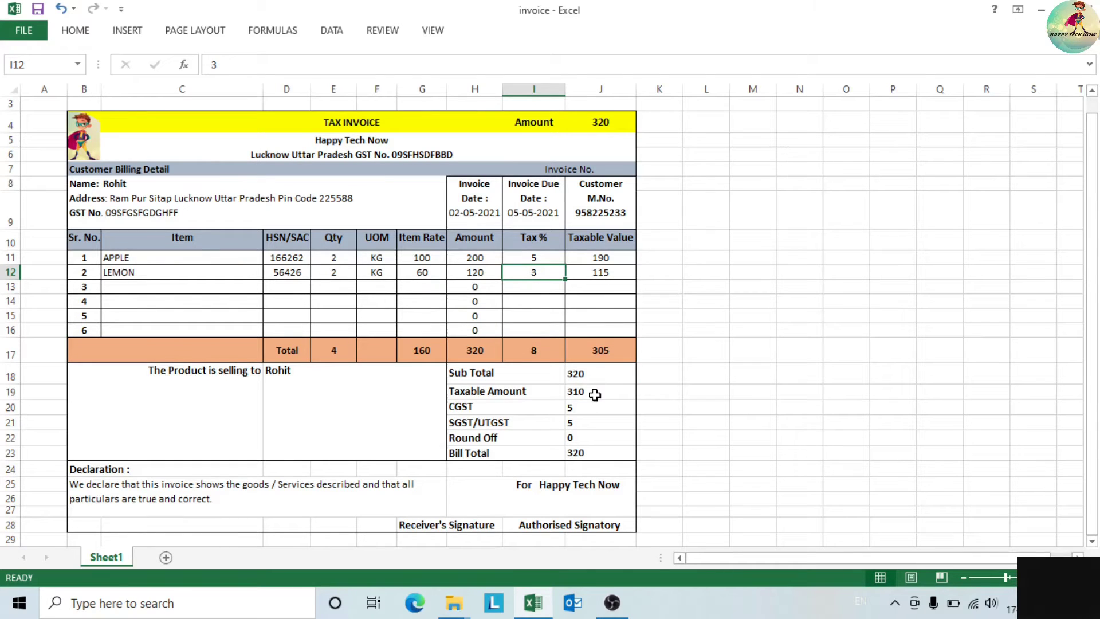
pyautogui.click(613, 269)
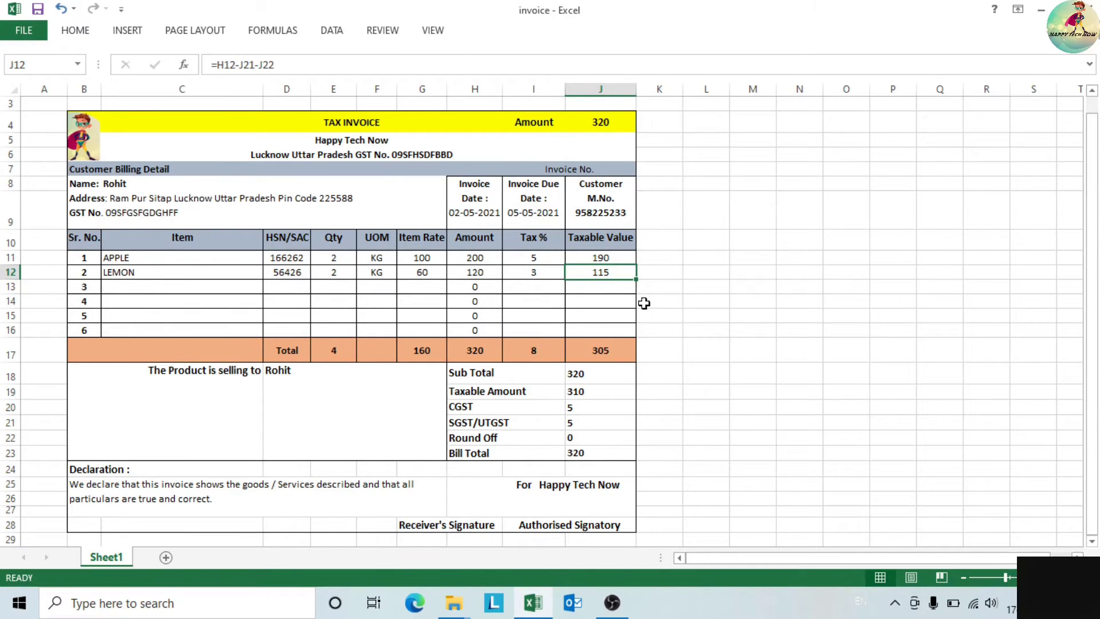
# - Enter LEMON's Taxable Value formula =J18-J20-J21 (Sub Total minus CGST and SGST/UTGST)
pyautogui.write('=')
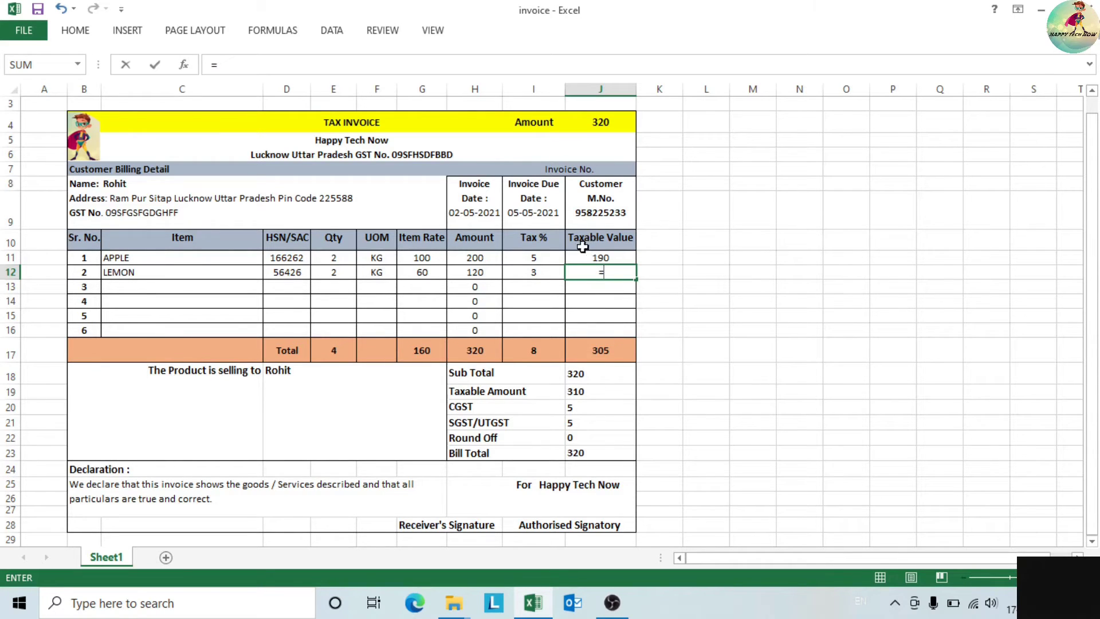
pyautogui.click(485, 276)
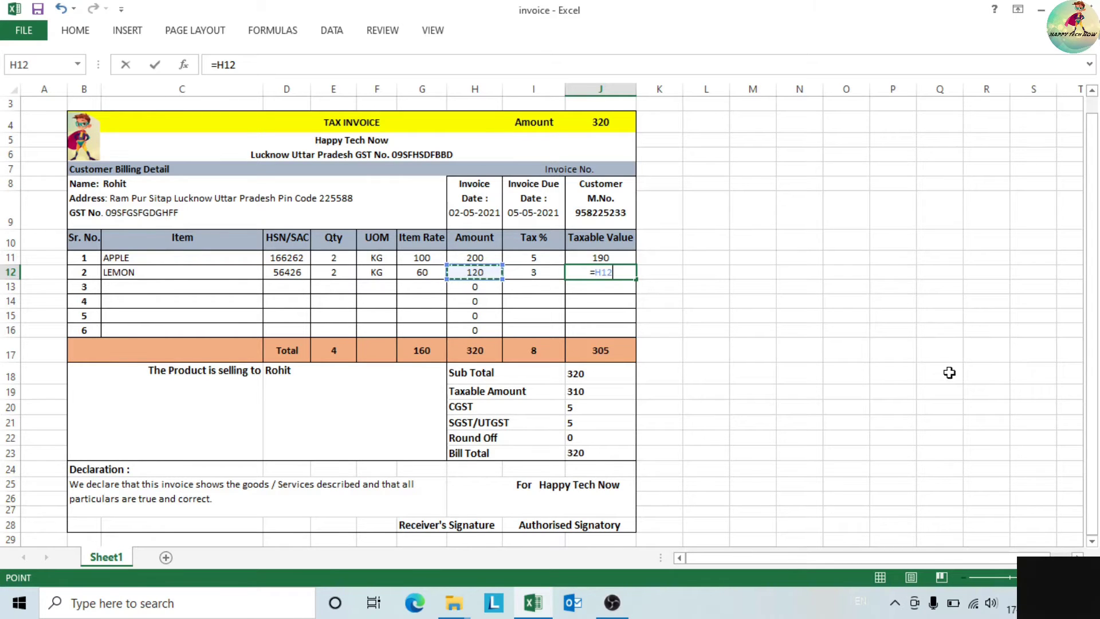
pyautogui.click(596, 373)
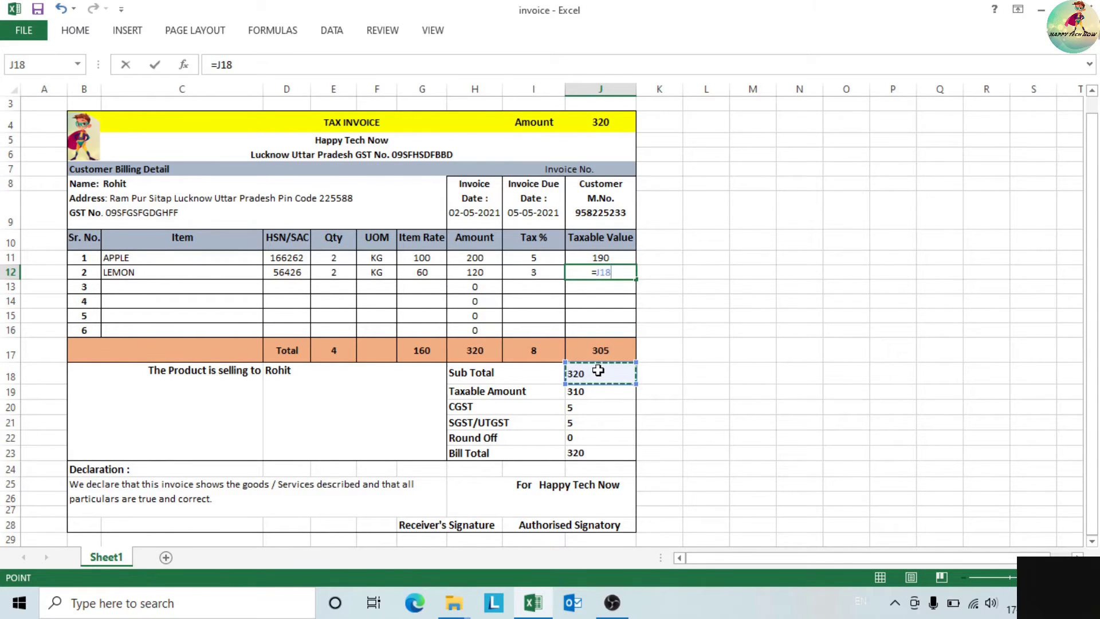
pyautogui.write('-')
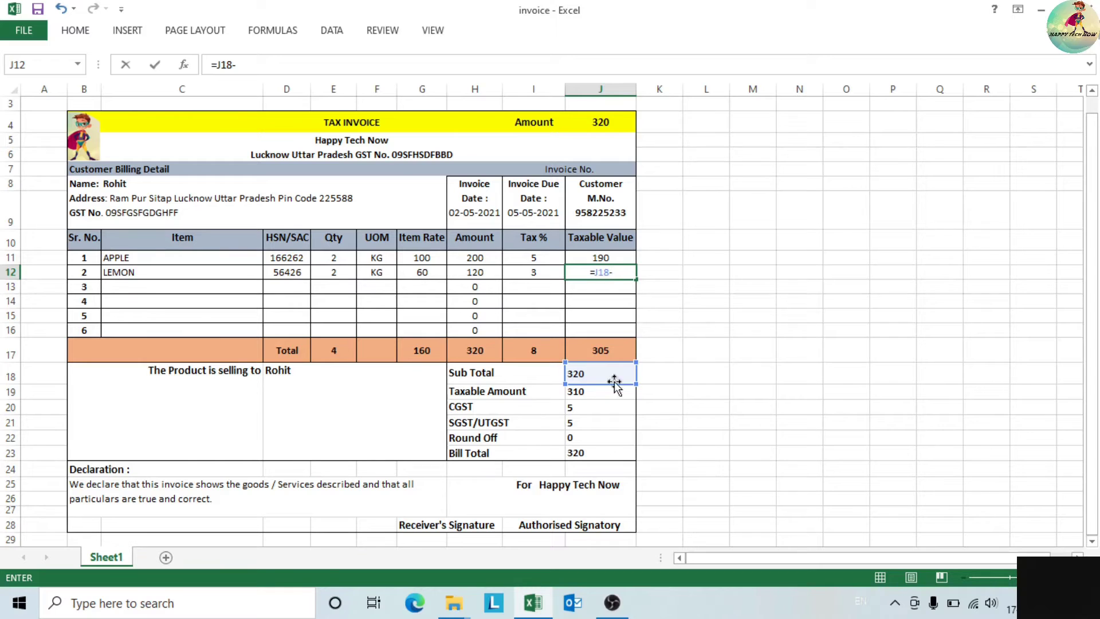
pyautogui.click(597, 408)
pyautogui.write('-')
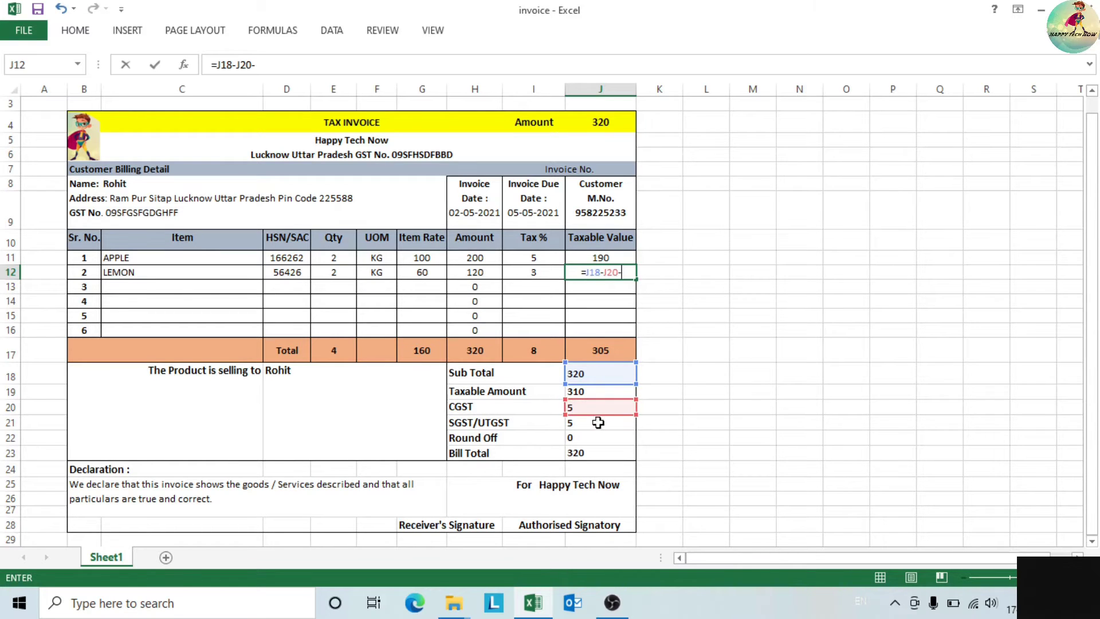
pyautogui.click(596, 426)
pyautogui.write('-')
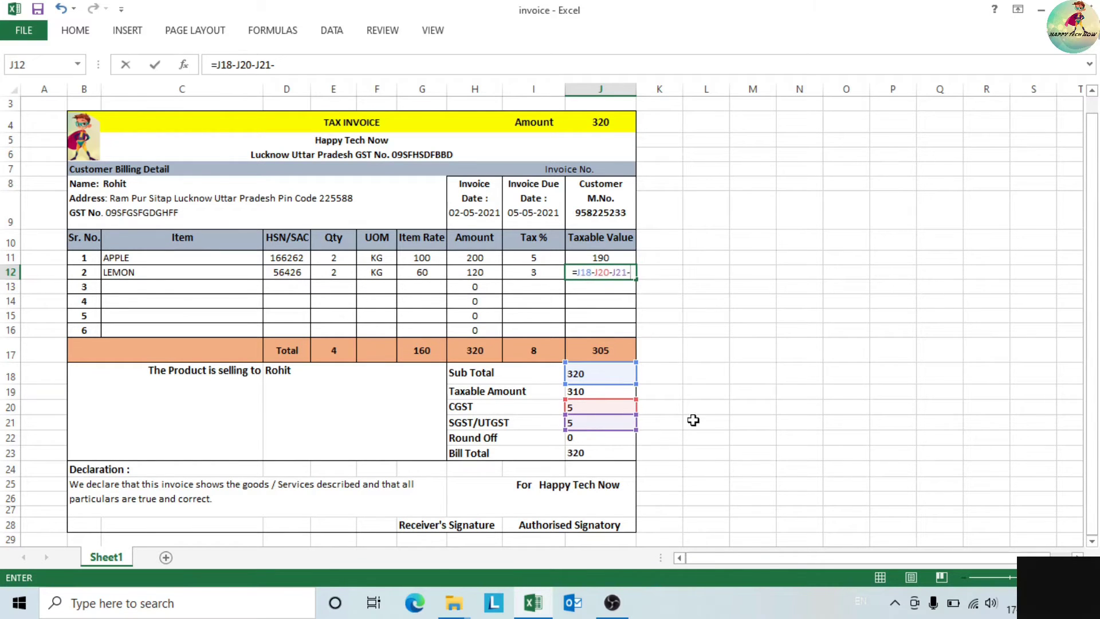
pyautogui.press('BackSpace')
pyautogui.press('Return')
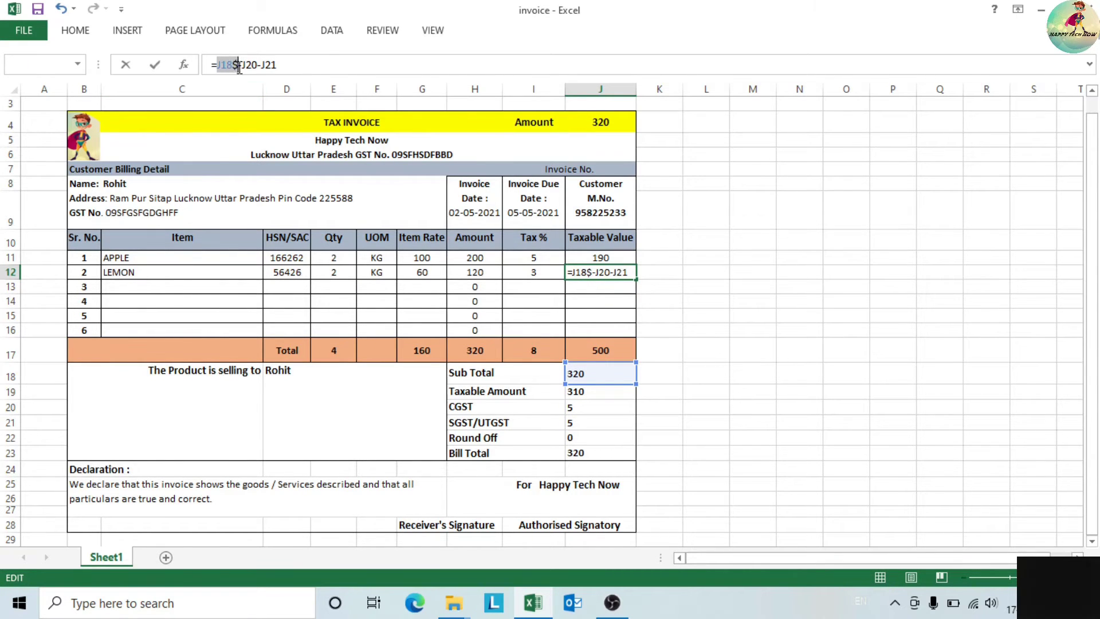
pyautogui.click(239, 65)
pyautogui.press('BackSpace')
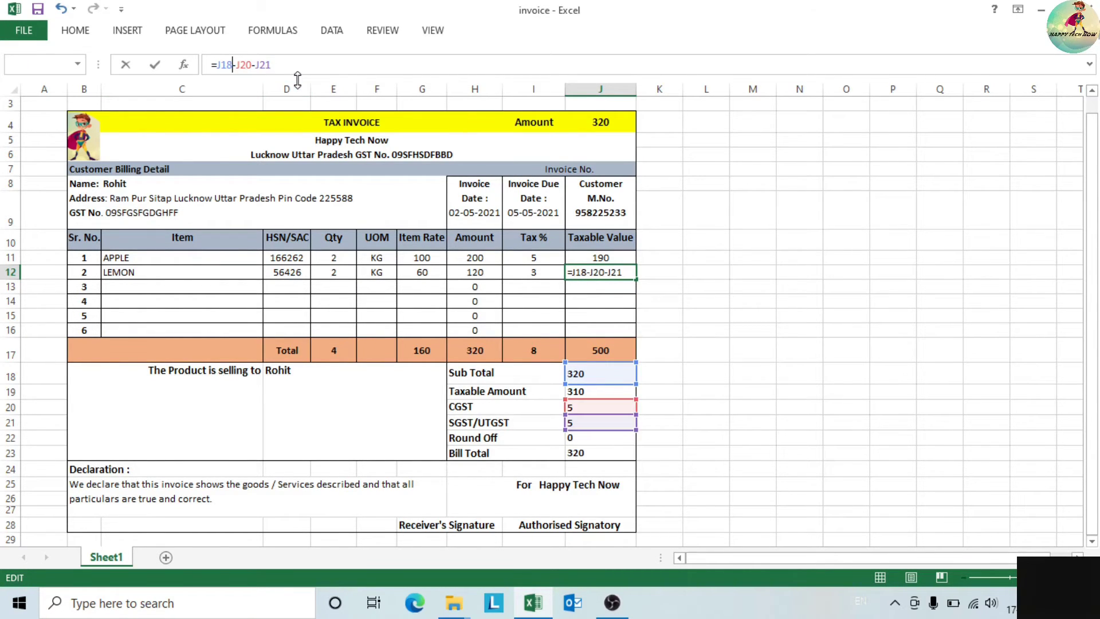
pyautogui.click(672, 336)
pyautogui.click(624, 273)
pyautogui.moveTo(635, 280)
pyautogui.mouseDown()
pyautogui.moveTo(636, 311)
pyautogui.moveTo(634, 293)
pyautogui.mouseUp()
pyautogui.click(656, 316)
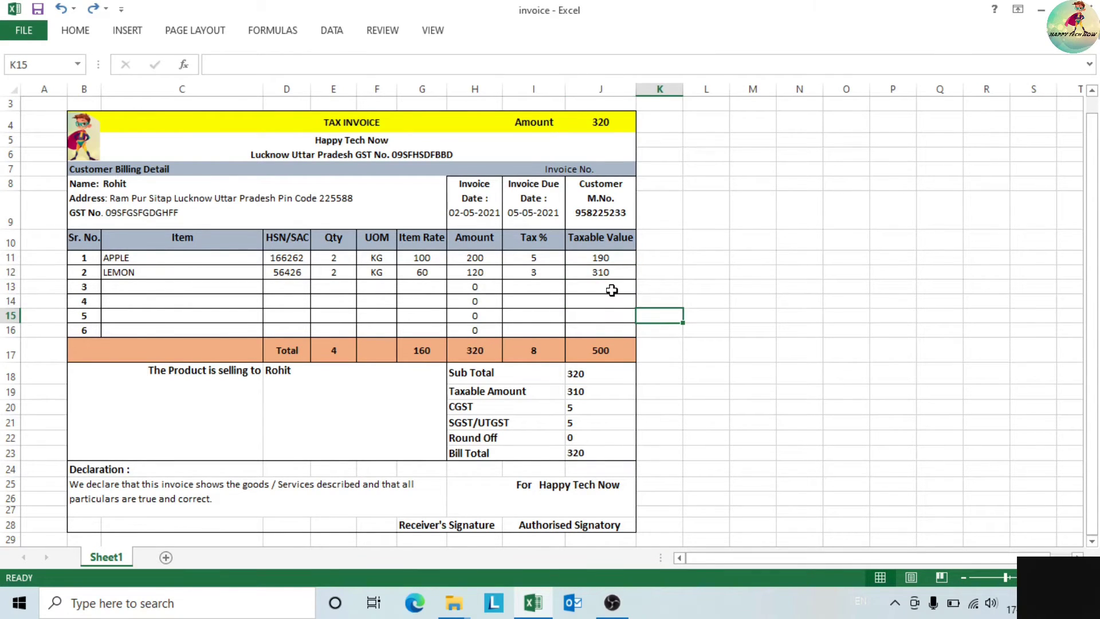
pyautogui.click(612, 291)
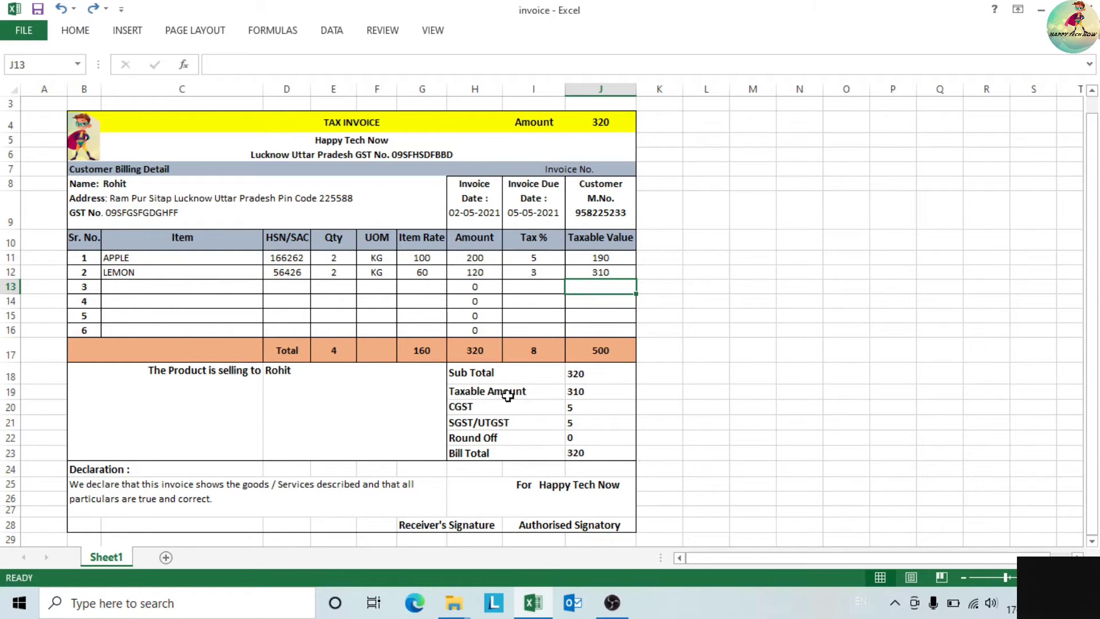
pyautogui.click(541, 393)
pyautogui.click(586, 395)
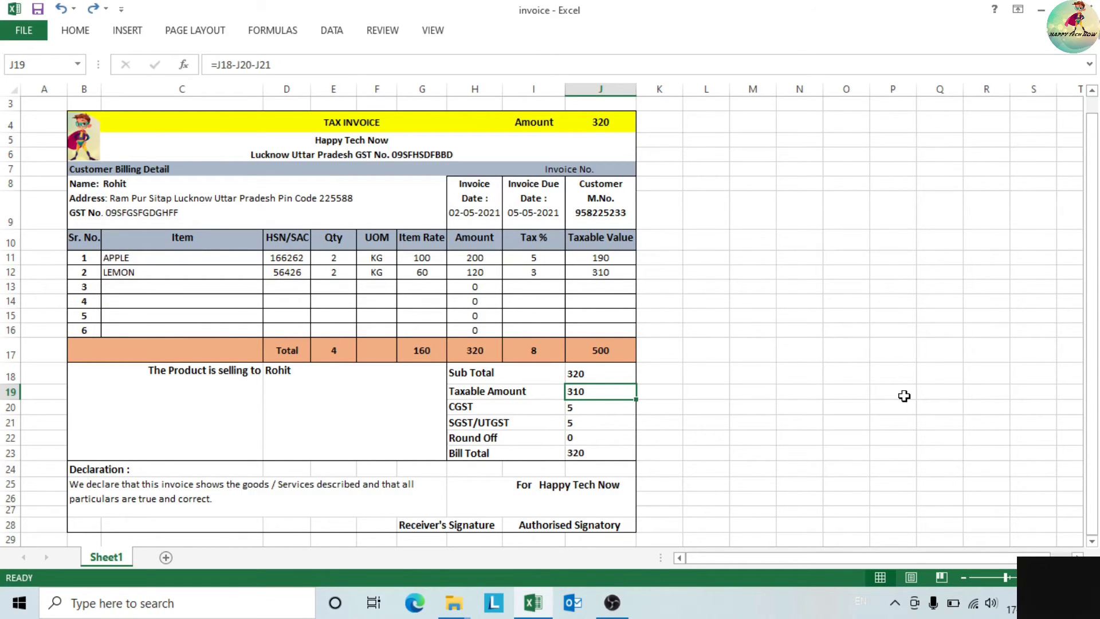
pyautogui.click(599, 374)
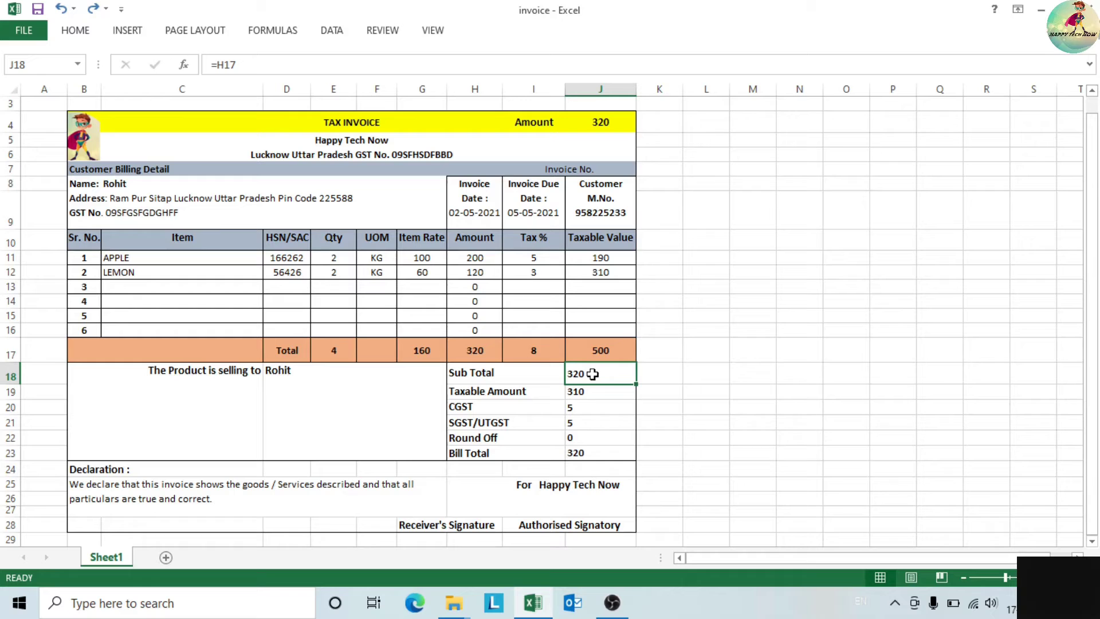
pyautogui.click(589, 408)
pyautogui.click(589, 392)
pyautogui.click(589, 378)
pyautogui.click(480, 408)
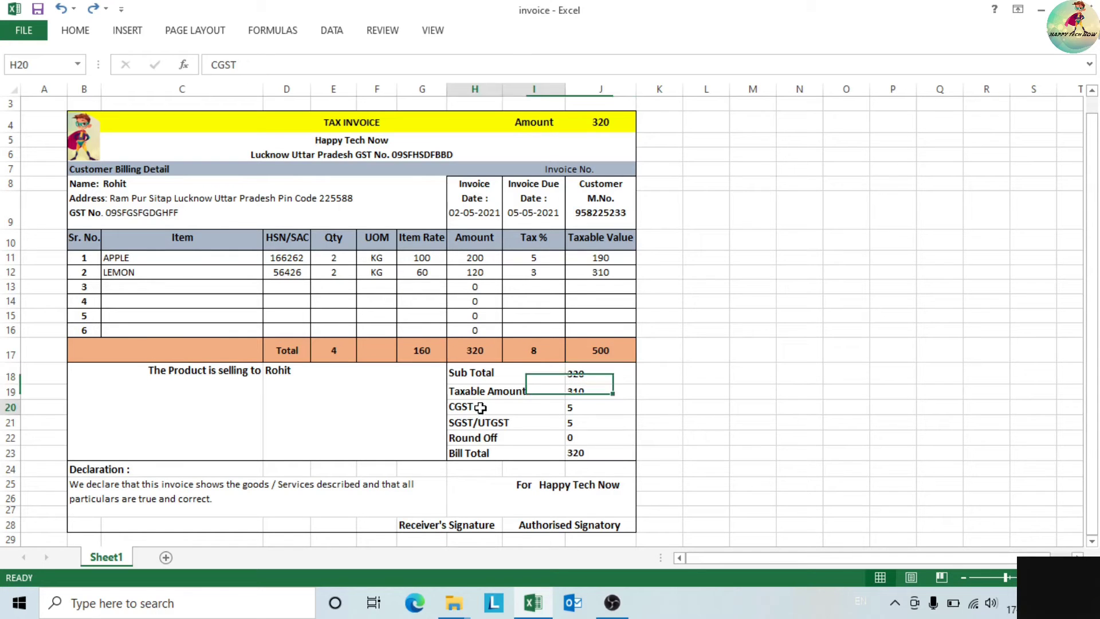
pyautogui.click(524, 425)
pyautogui.click(584, 416)
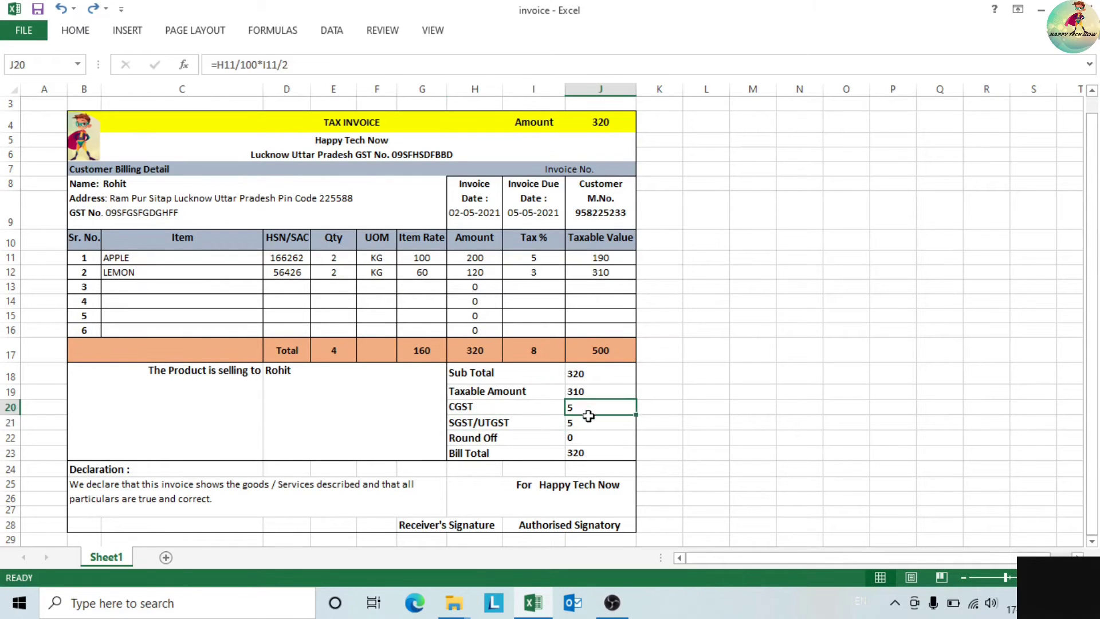
pyautogui.moveTo(589, 416); pyautogui.dragTo(588, 423)
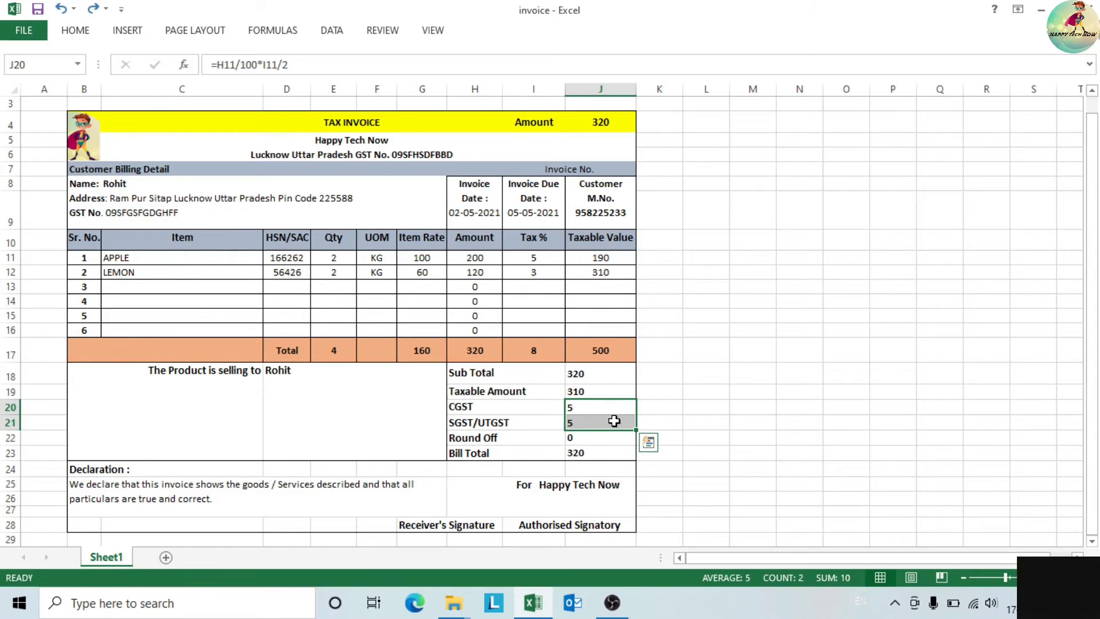
pyautogui.click(691, 407)
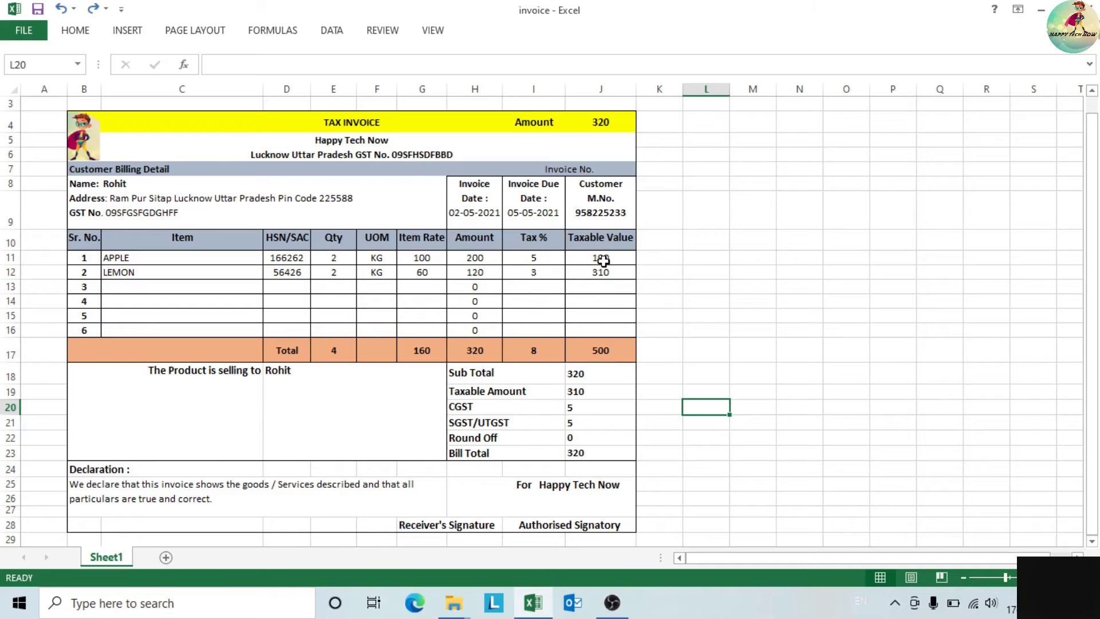
pyautogui.moveTo(611, 261); pyautogui.dragTo(611, 274)
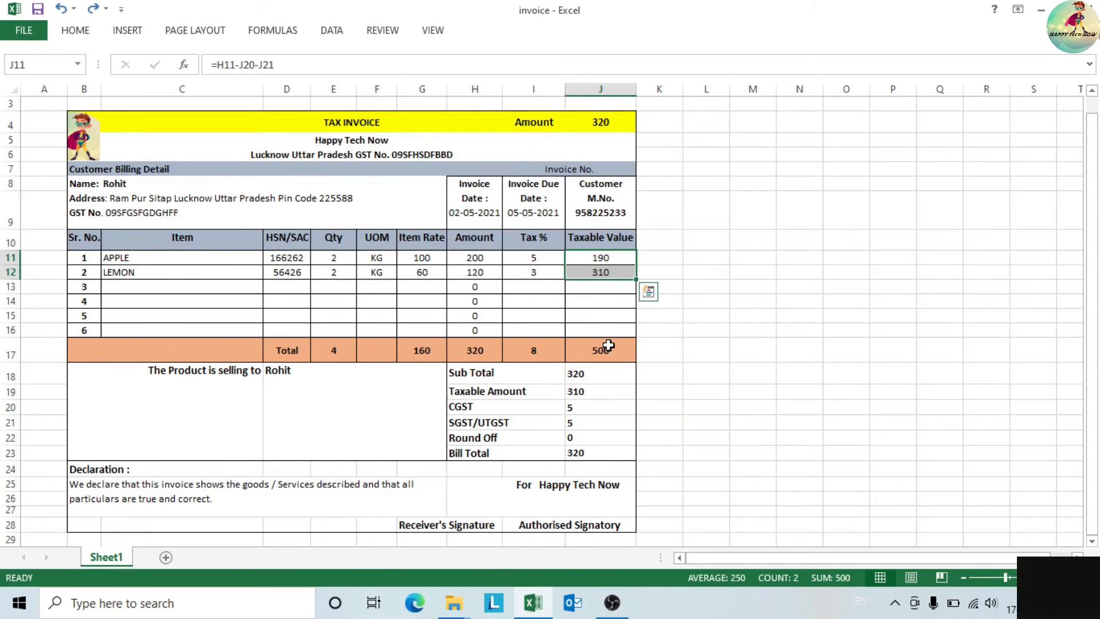
pyautogui.click(608, 345)
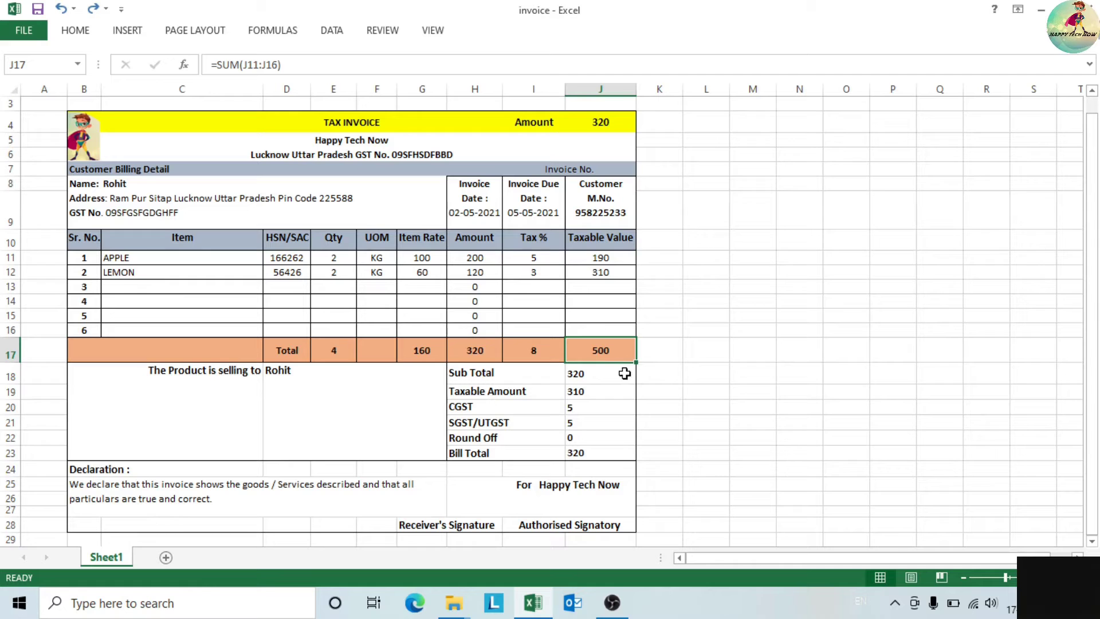
pyautogui.click(576, 410)
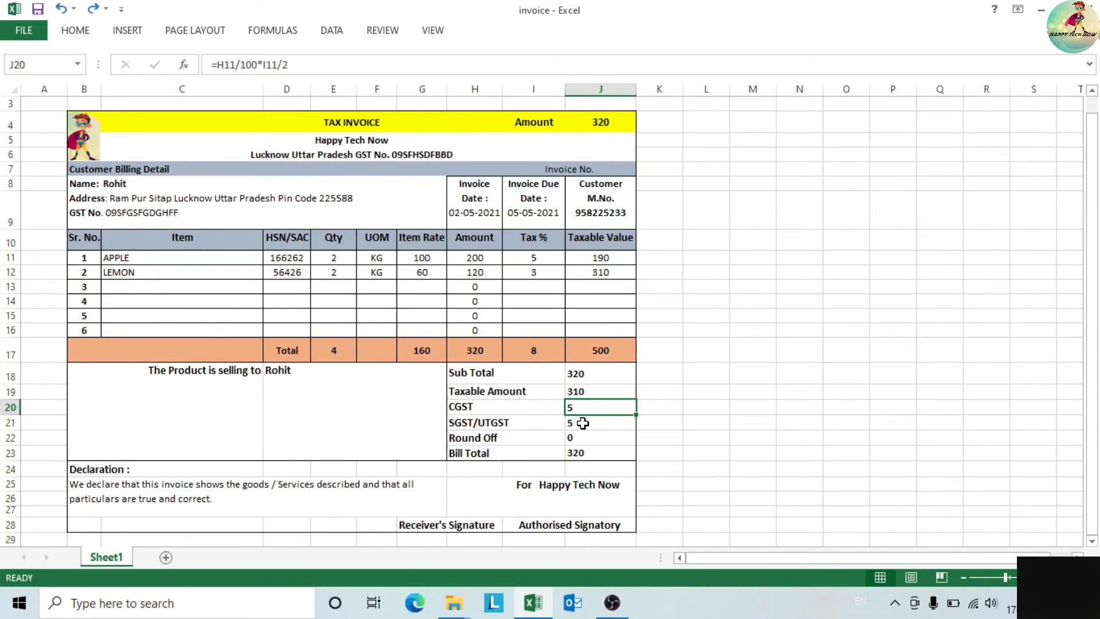
pyautogui.click(583, 422)
pyautogui.click(582, 408)
pyautogui.click(581, 422)
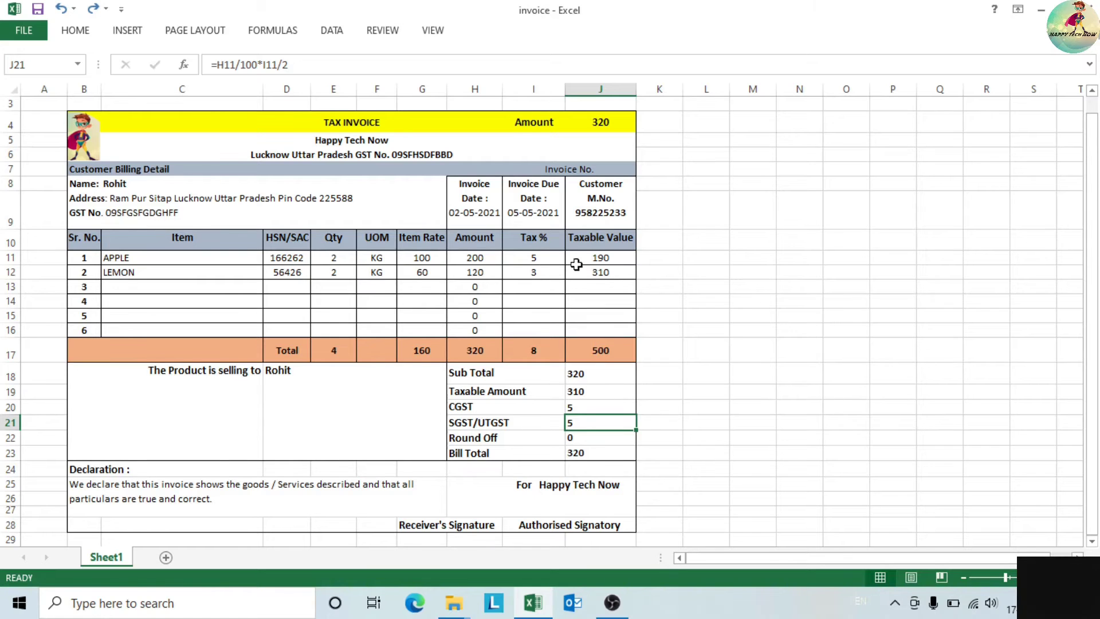
pyautogui.click(595, 441)
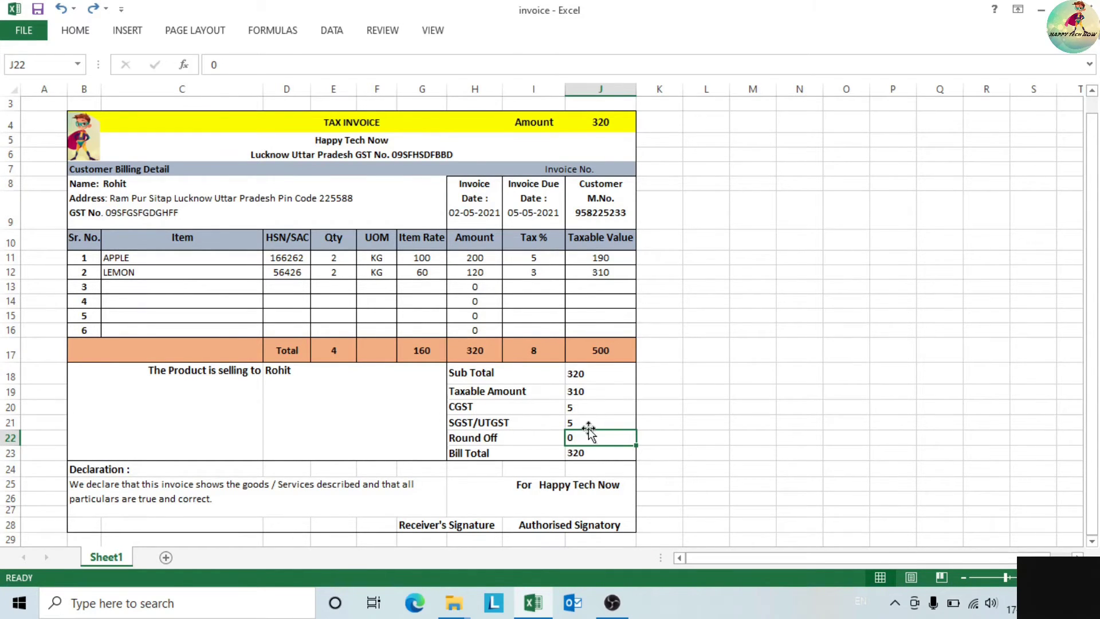
pyautogui.click(593, 411)
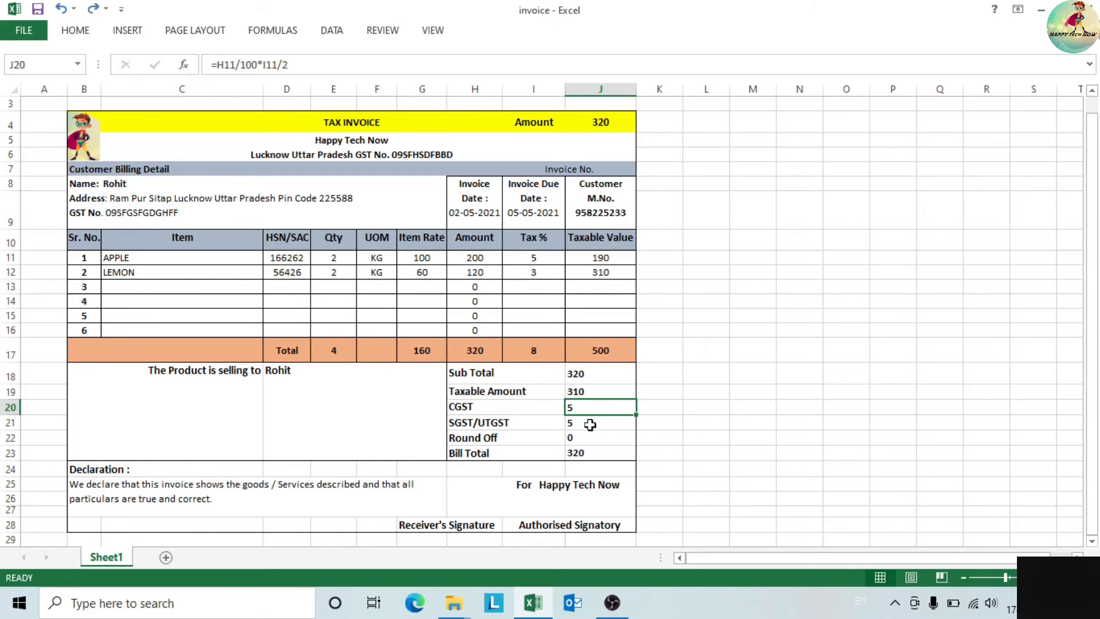
pyautogui.click(590, 426)
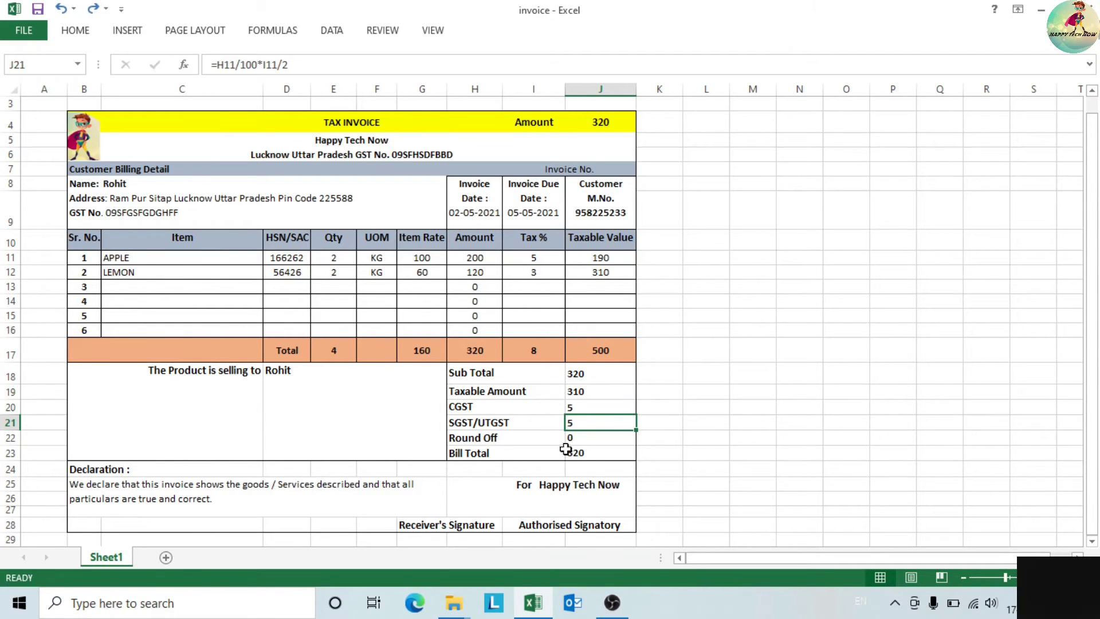
pyautogui.click(584, 439)
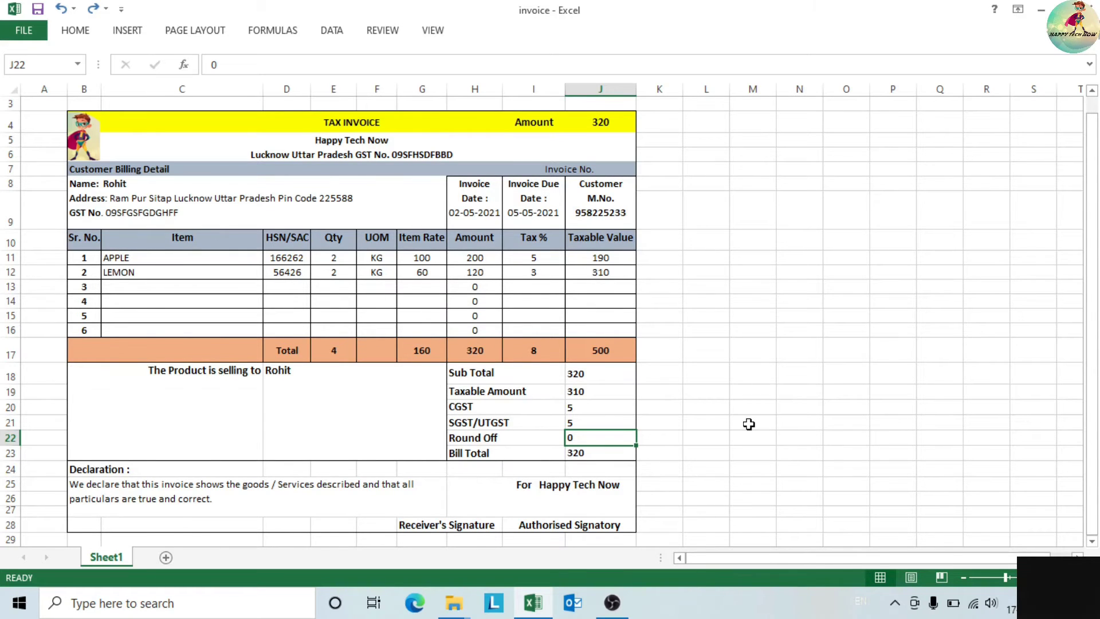
pyautogui.write('10')
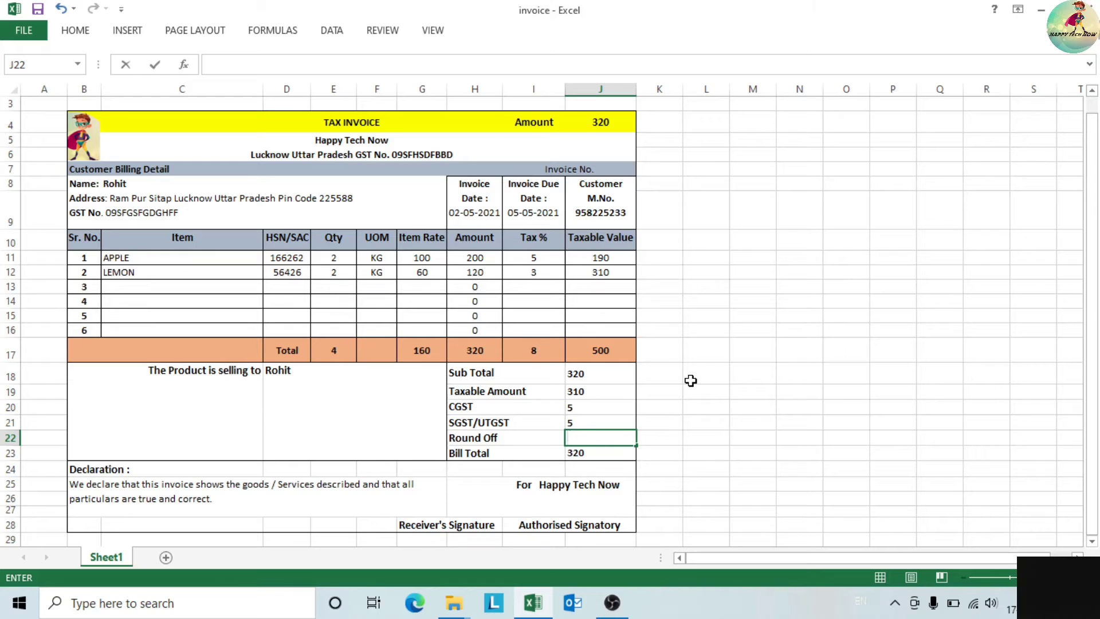
pyautogui.press('Return')
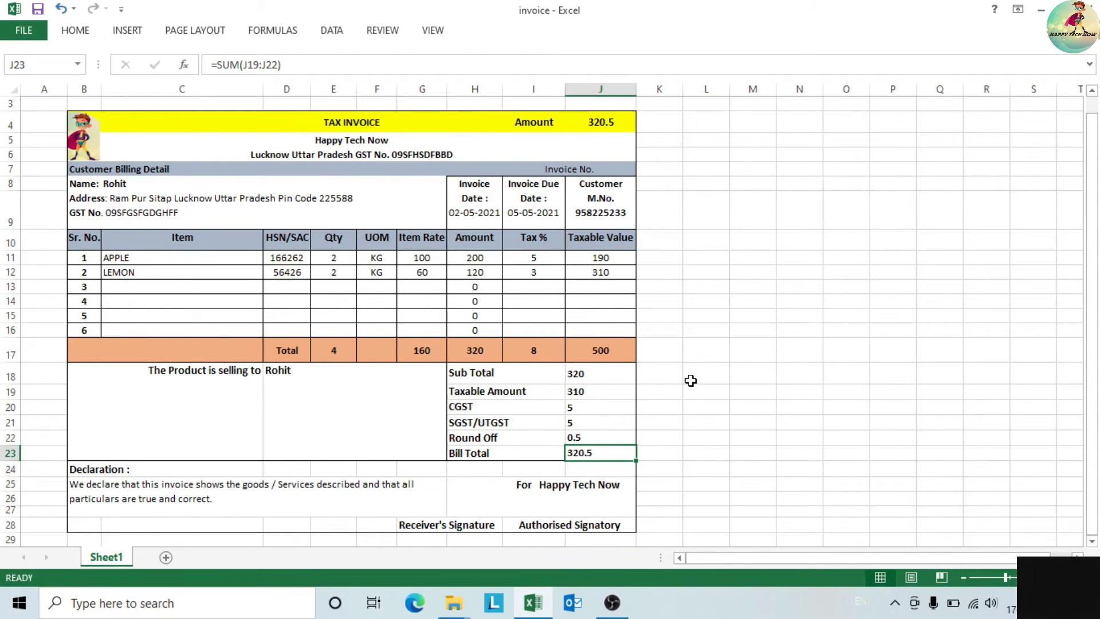
pyautogui.press('Right')
pyautogui.press('Left')
pyautogui.press('Up')
pyautogui.press('BackSpace')
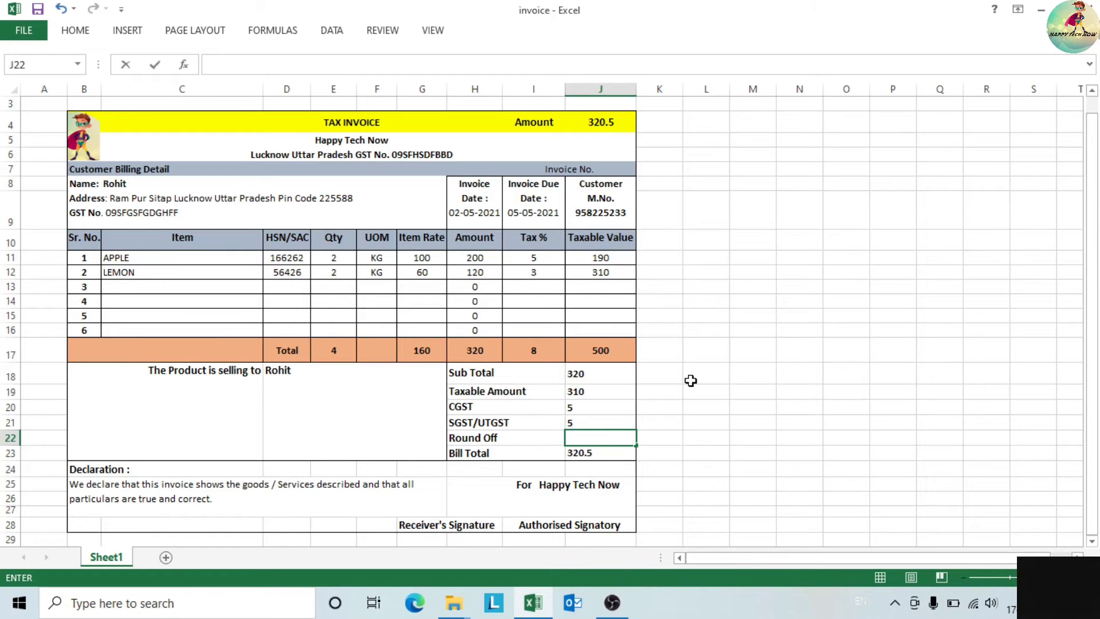
pyautogui.write('0')
pyautogui.click(696, 408)
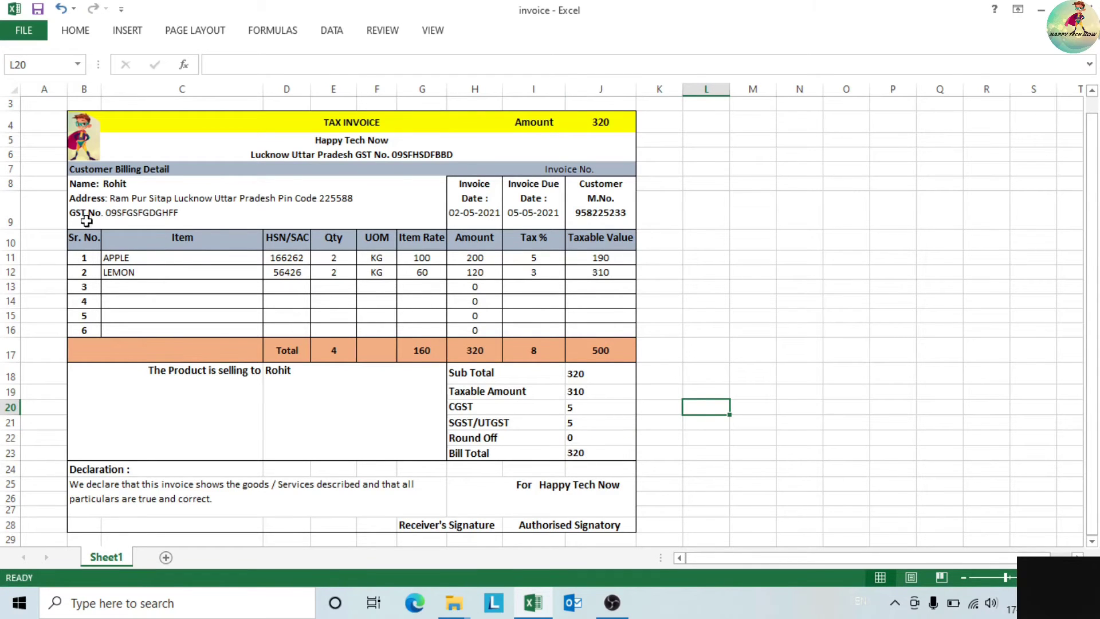
pyautogui.moveTo(1092, 401); pyautogui.dragTo(1092, 395)
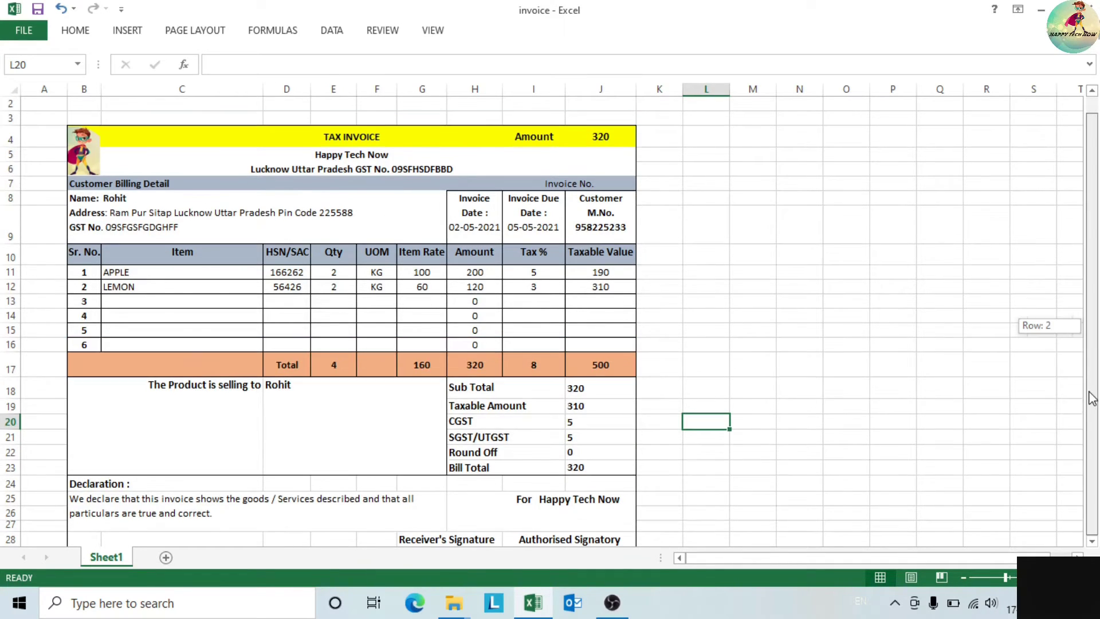
pyautogui.click(121, 486)
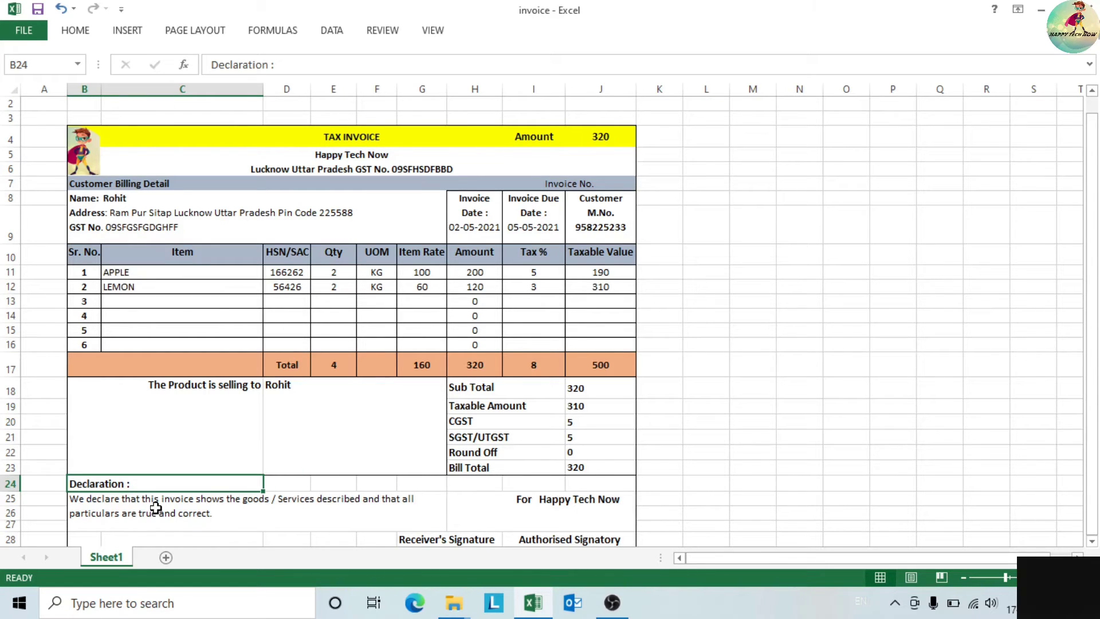
pyautogui.click(225, 515)
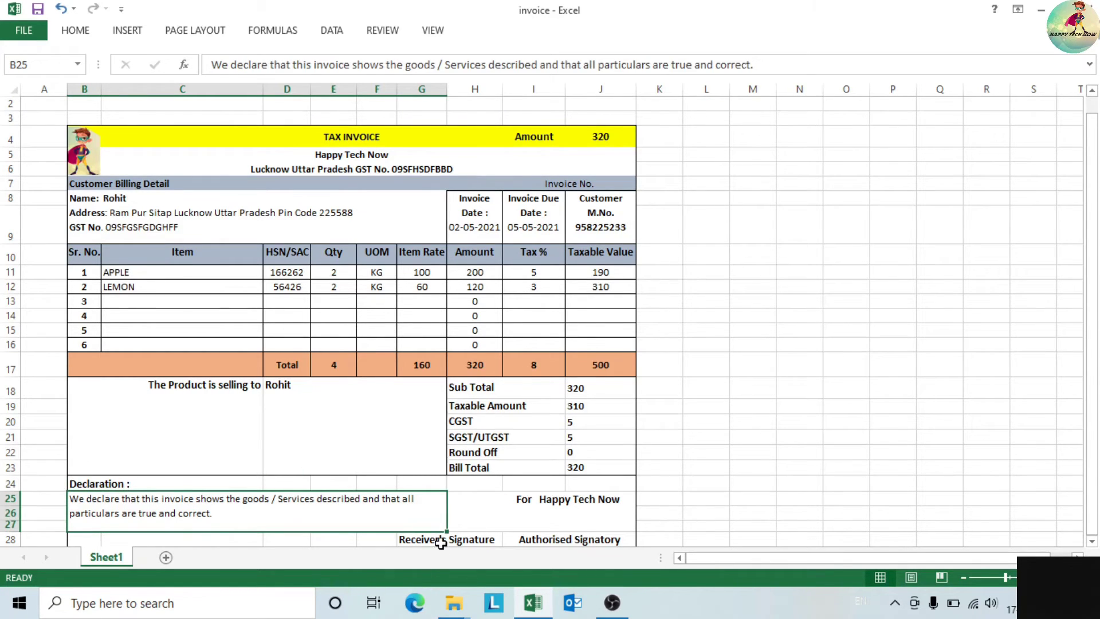
pyautogui.click(839, 529)
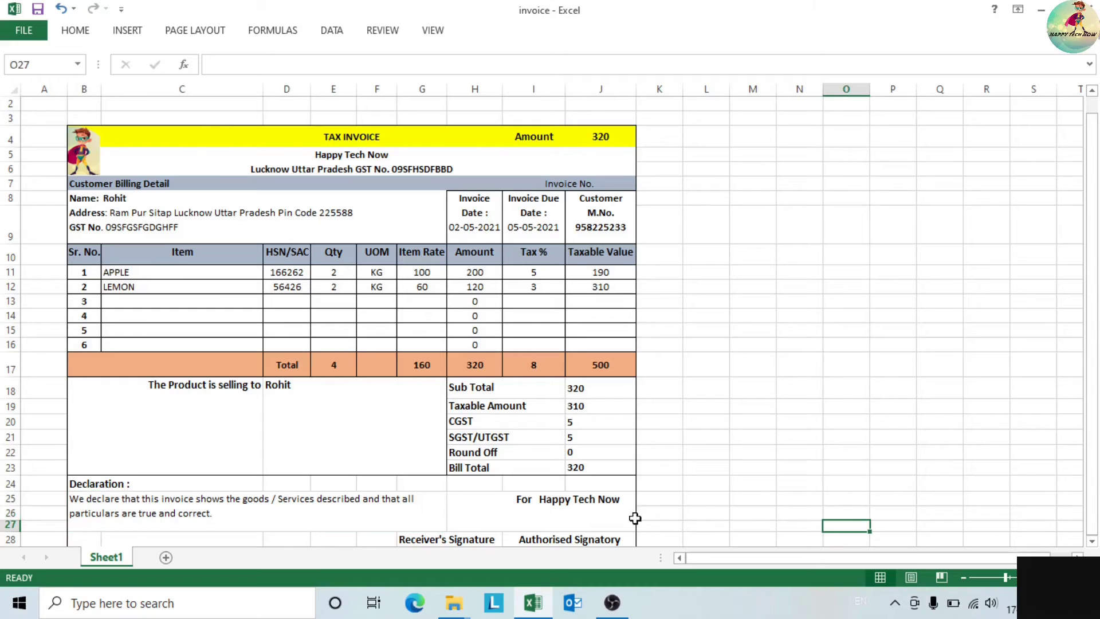
pyautogui.click(556, 503)
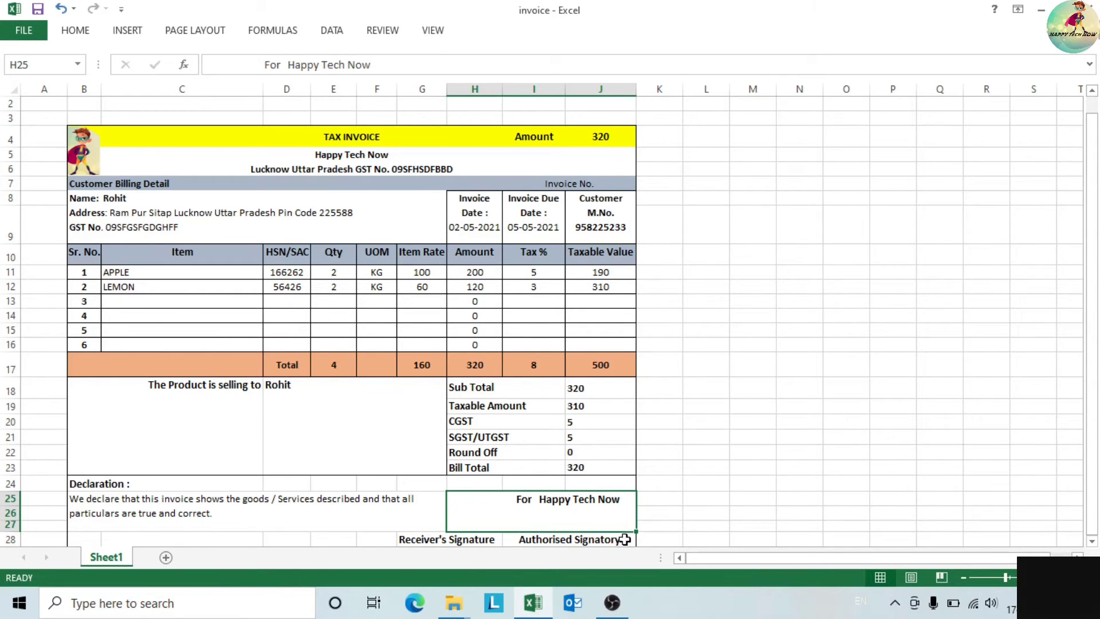
pyautogui.click(659, 536)
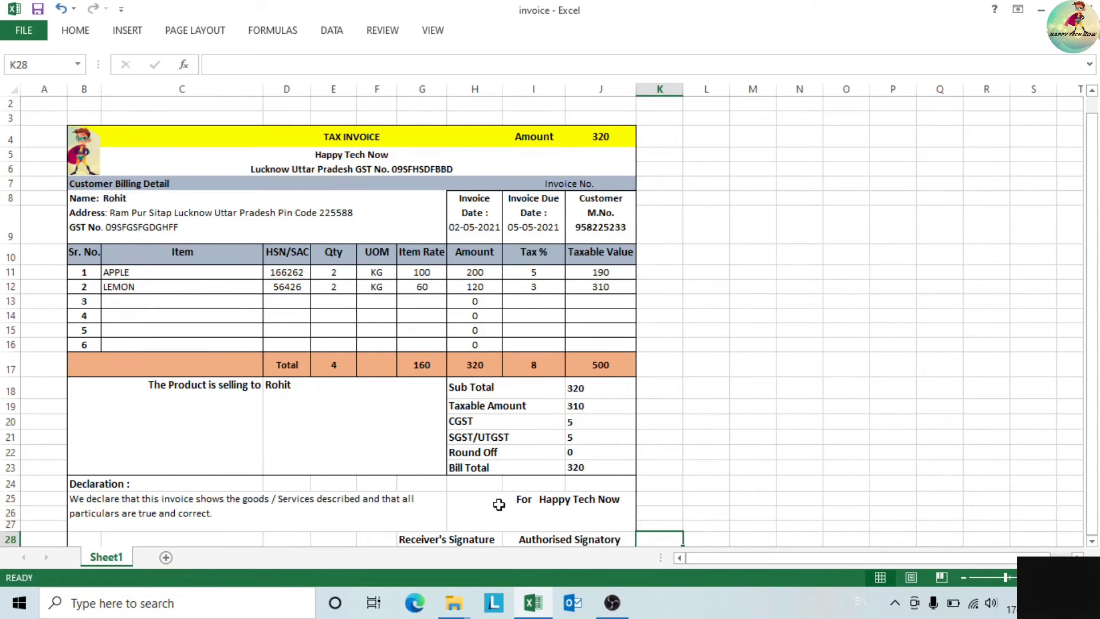
pyautogui.click(437, 541)
pyautogui.click(480, 523)
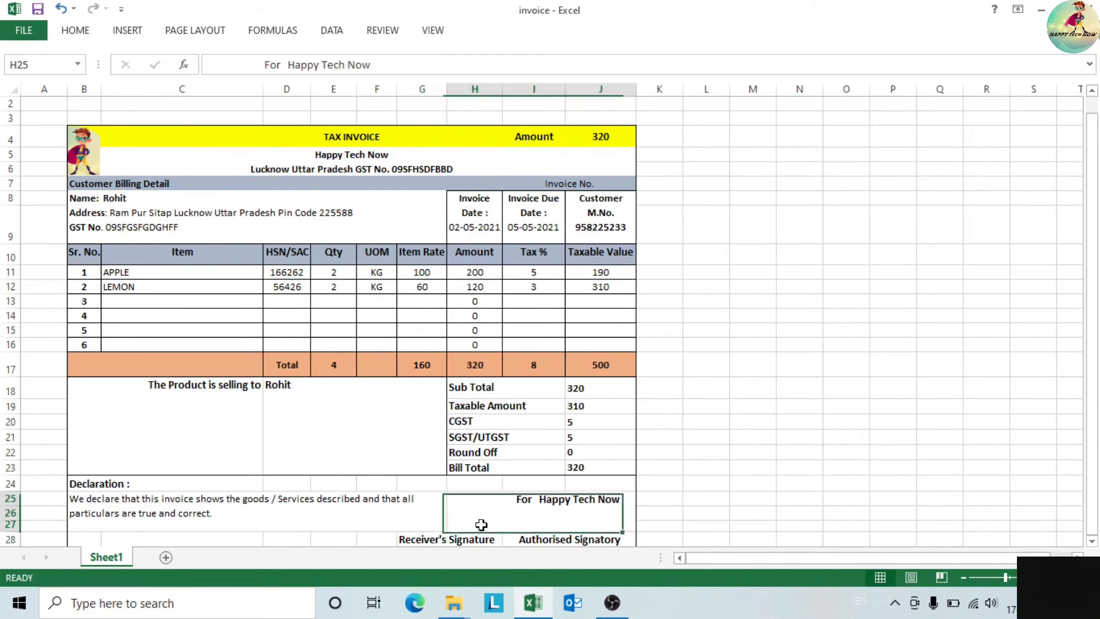
pyautogui.click(442, 523)
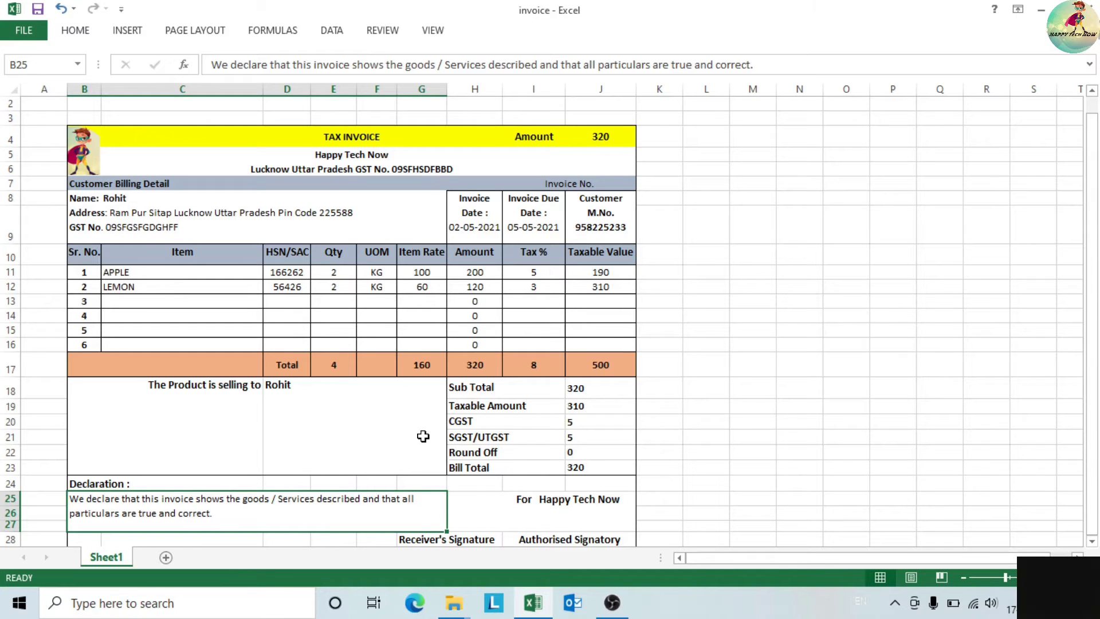
pyautogui.click(725, 456)
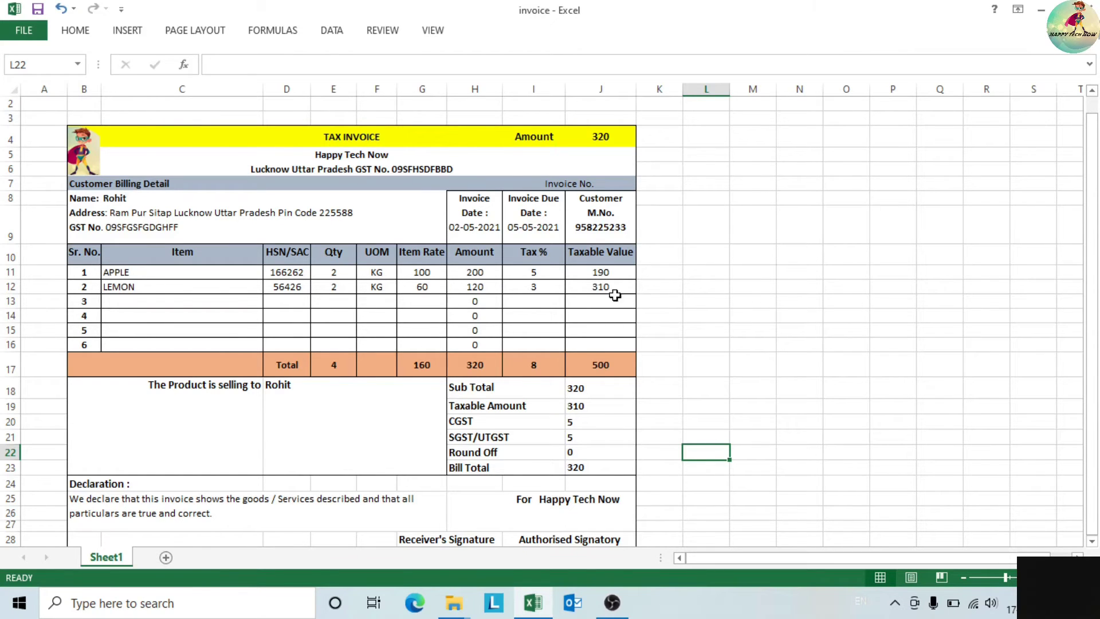
pyautogui.click(14, 137)
# - Copy invoice rows 4–28 and paste them starting at row 31
pyautogui.moveTo(14, 137); pyautogui.dragTo(54, 444)
pyautogui.hotkey('ctrl', 'c')
pyautogui.moveTo(1094, 395); pyautogui.dragTo(1095, 396)
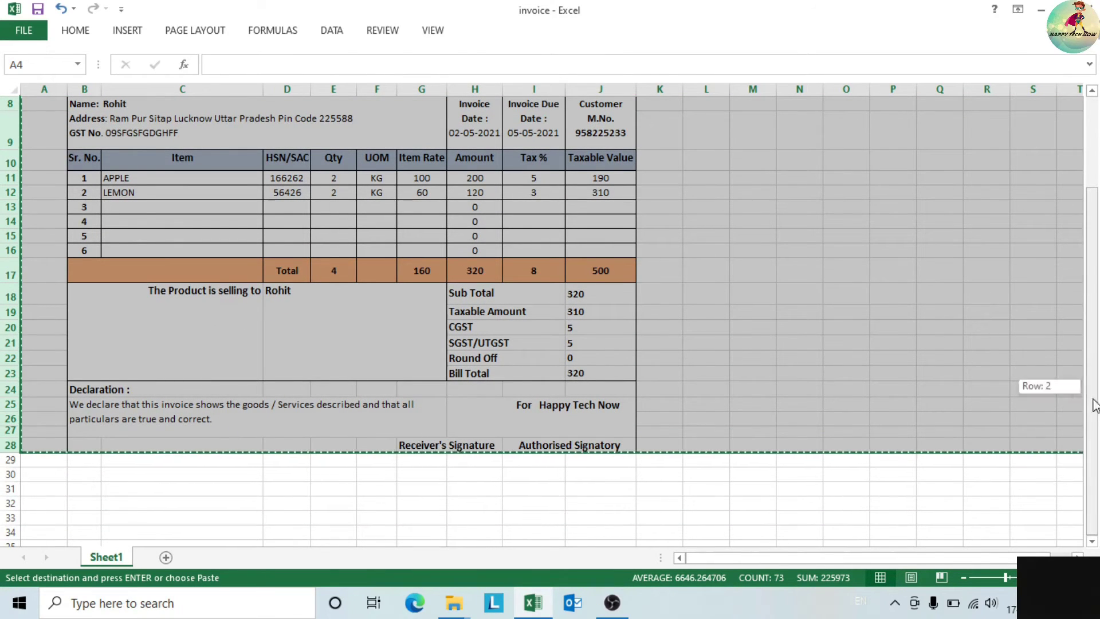
pyautogui.click(1093, 541)
pyautogui.click(1092, 541)
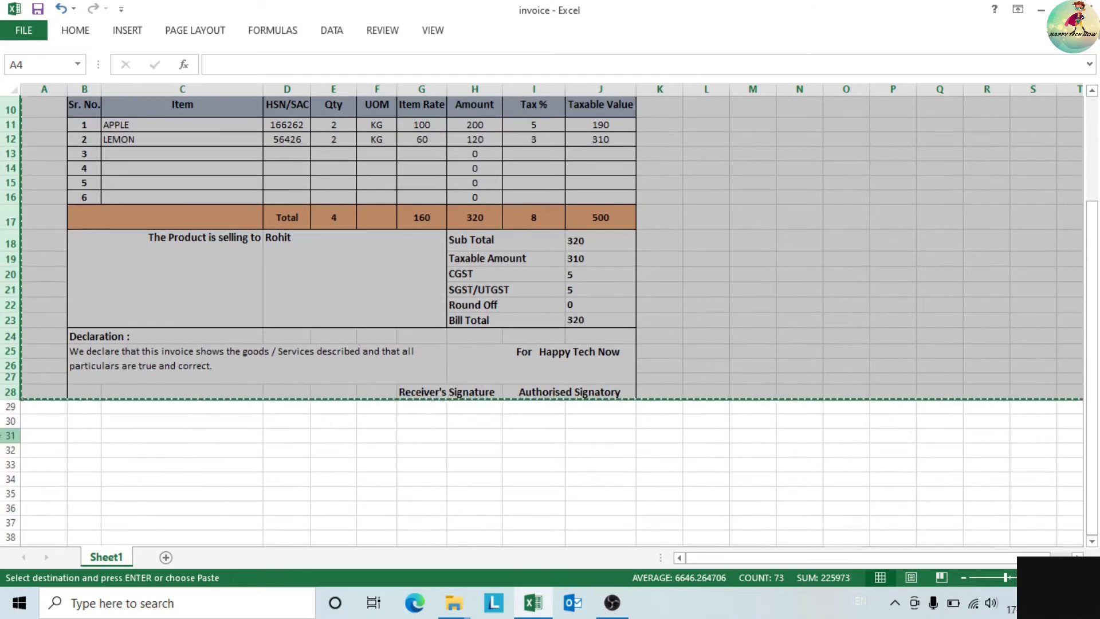
pyautogui.click(8, 436)
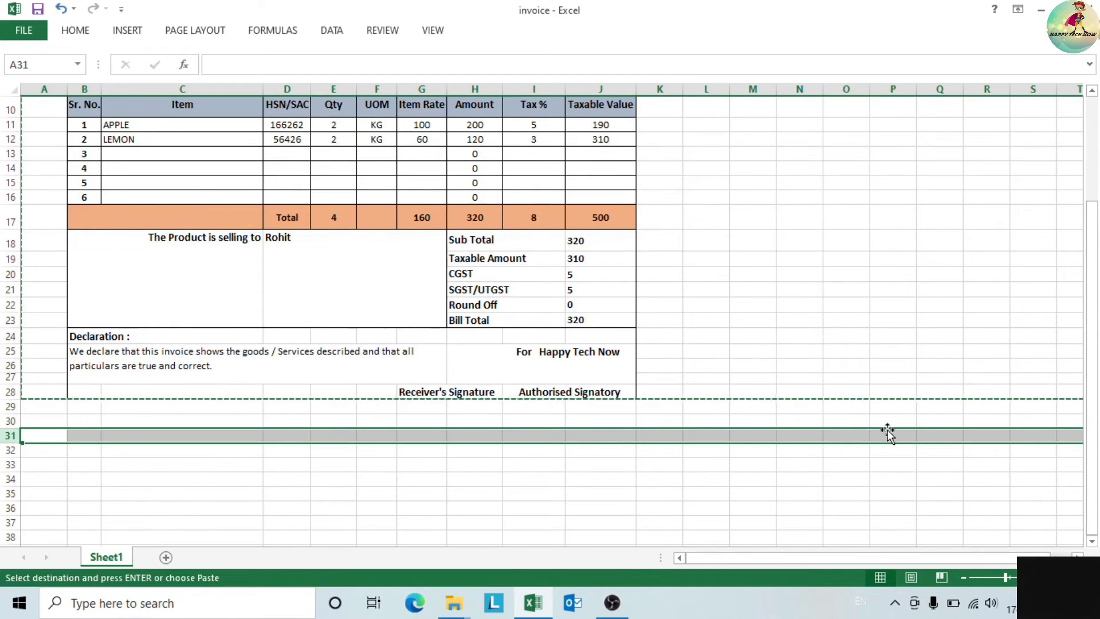
pyautogui.hotkey('ctrl', 'v')
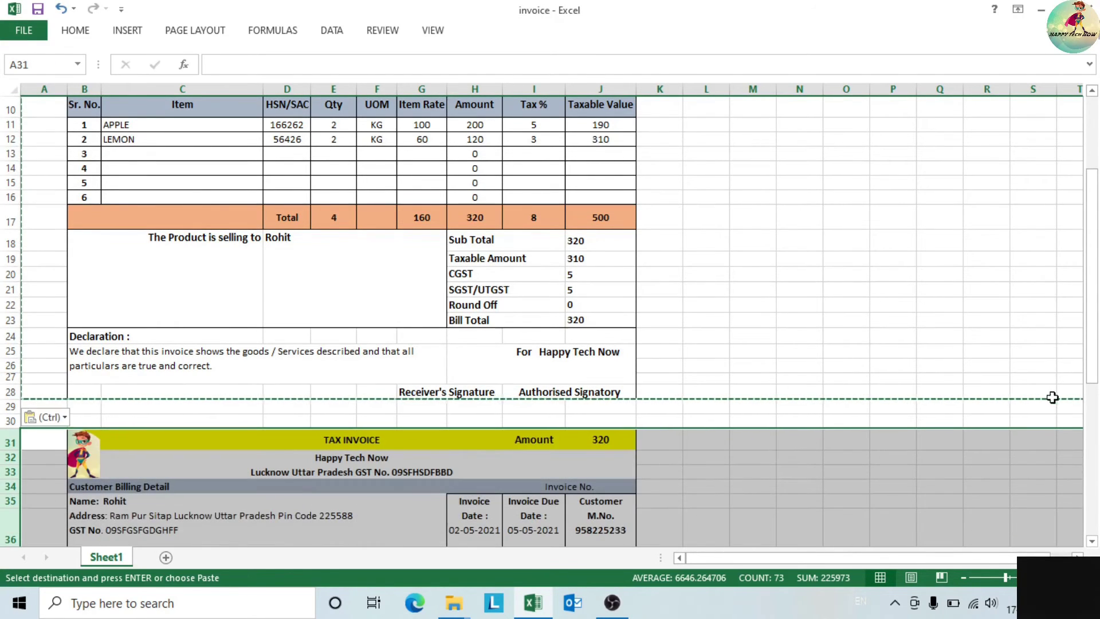
pyautogui.moveTo(1094, 367); pyautogui.dragTo(1093, 343)
pyautogui.click(538, 338)
pyautogui.moveTo(1094, 252); pyautogui.dragTo(1094, 179)
# - Reselect the original invoice rows and row 31 to check the pasted copy
pyautogui.moveTo(4, 145); pyautogui.dragTo(9, 450)
pyautogui.press('ctrl')
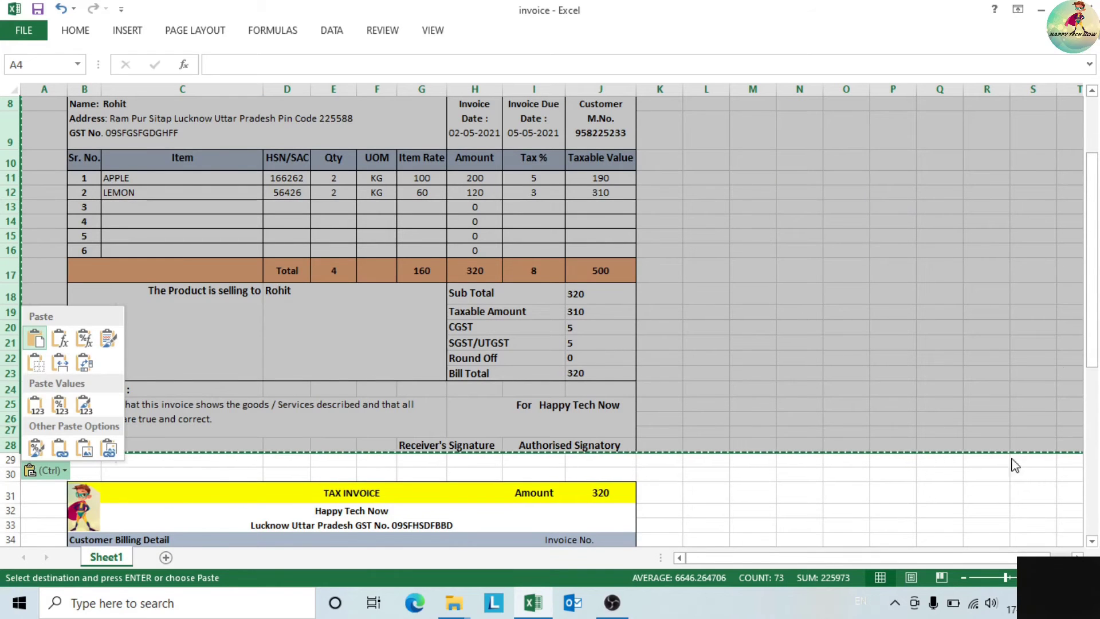
pyautogui.moveTo(1093, 326); pyautogui.dragTo(1094, 472)
pyautogui.moveTo(1094, 370); pyautogui.dragTo(1093, 298)
pyautogui.click(12, 332)
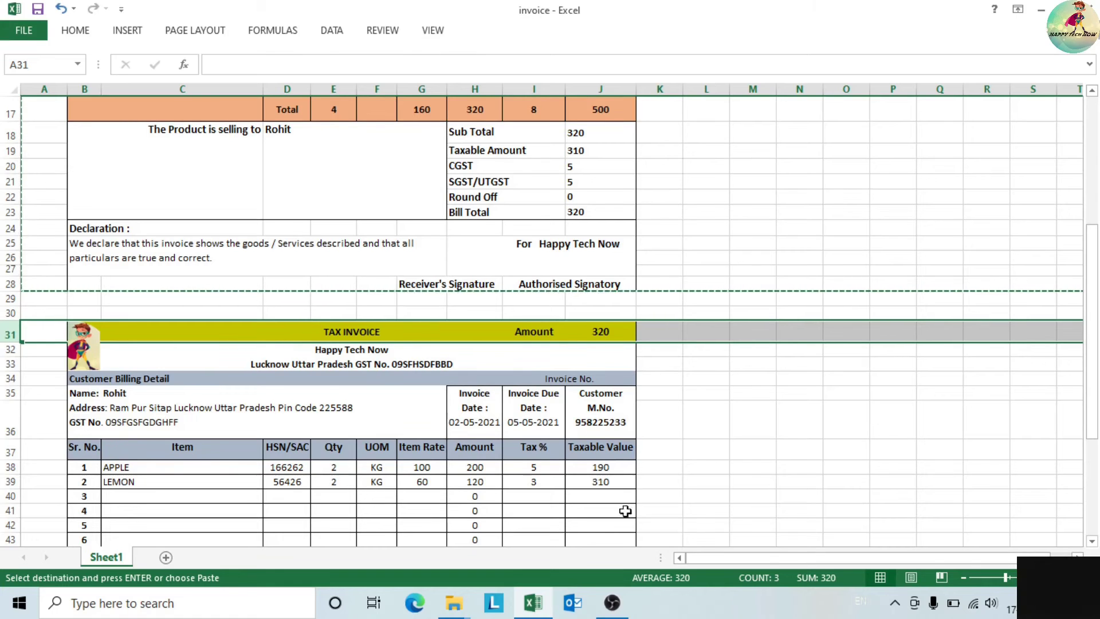
pyautogui.moveTo(1090, 353); pyautogui.dragTo(1081, 409)
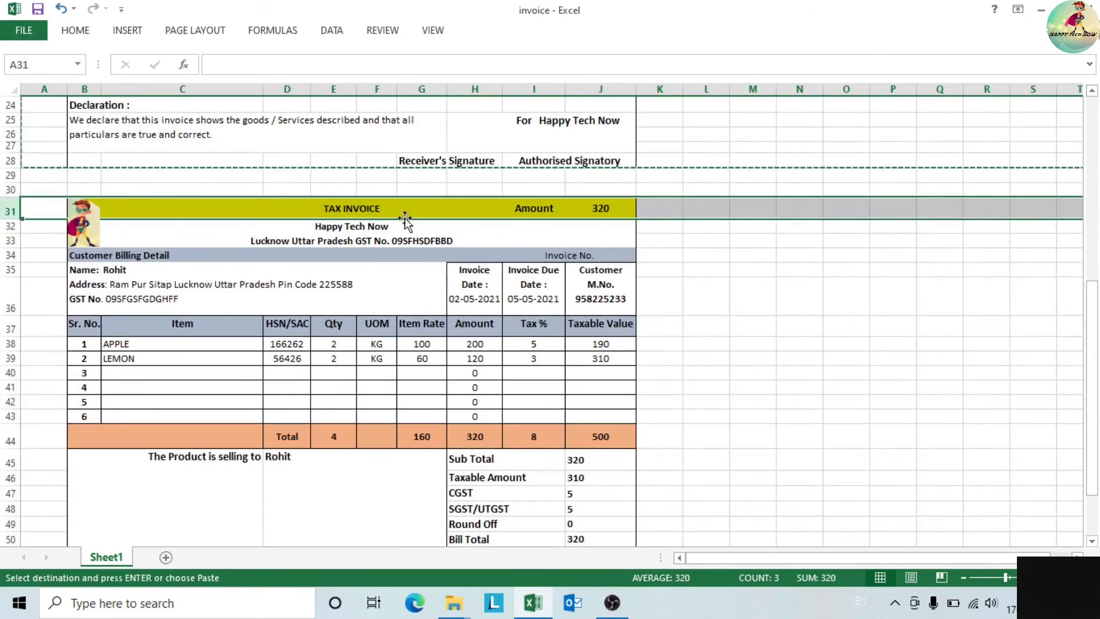
pyautogui.click(374, 209)
# - Start retyping the copied invoice's TAX INVOICE title as 'Bill to Supply'
pyautogui.press('Escape')
pyautogui.click(341, 207)
pyautogui.doubleClick(341, 207)
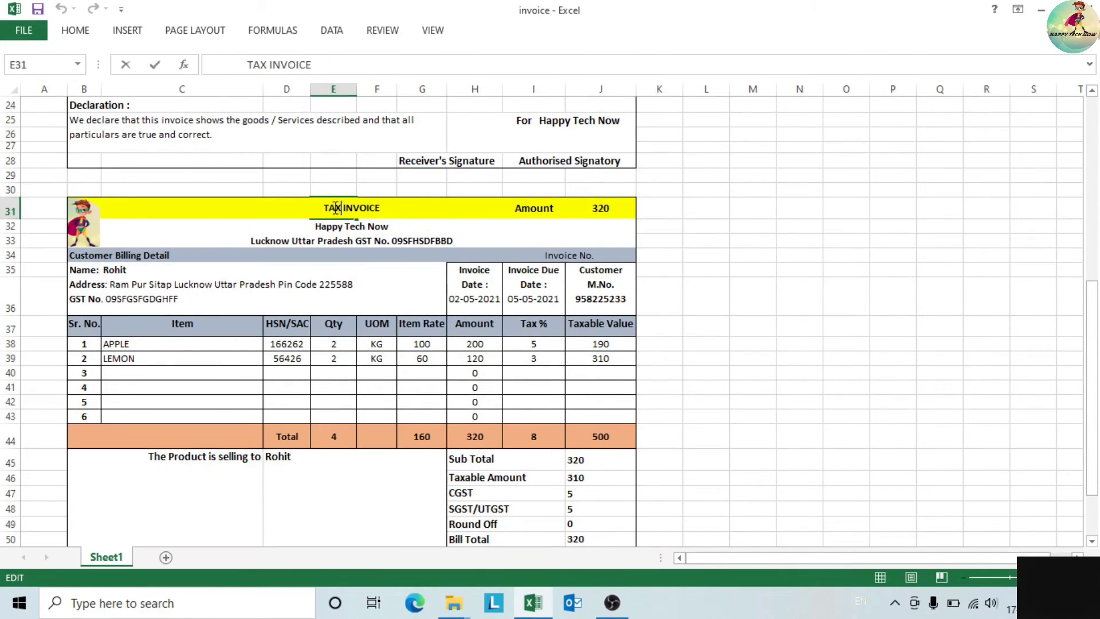
pyautogui.moveTo(327, 207); pyautogui.dragTo(381, 207)
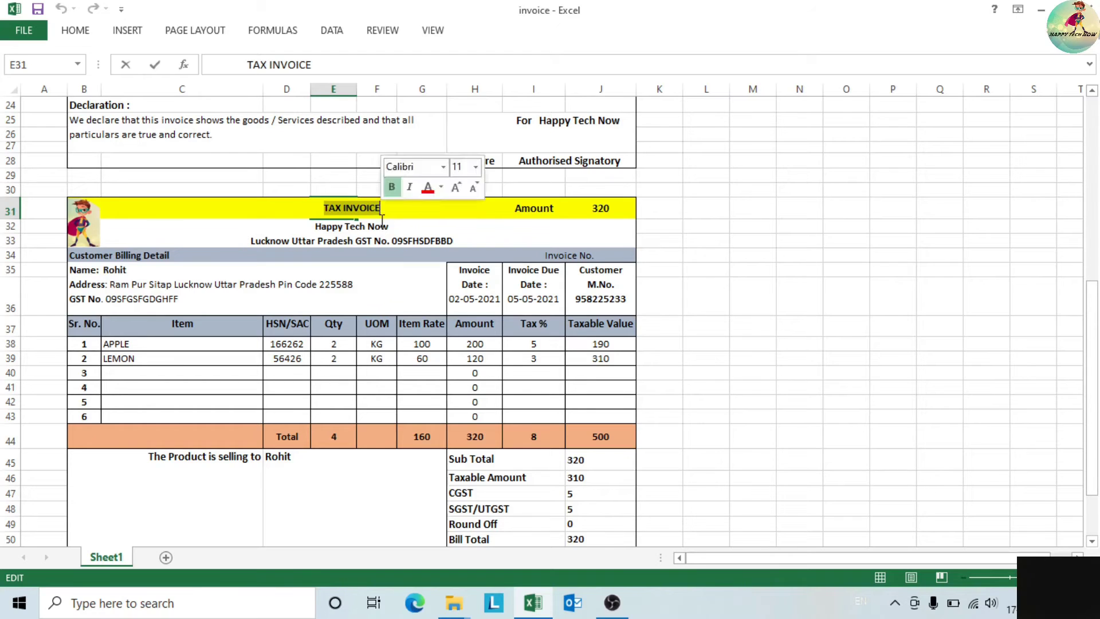
pyautogui.write('bl')
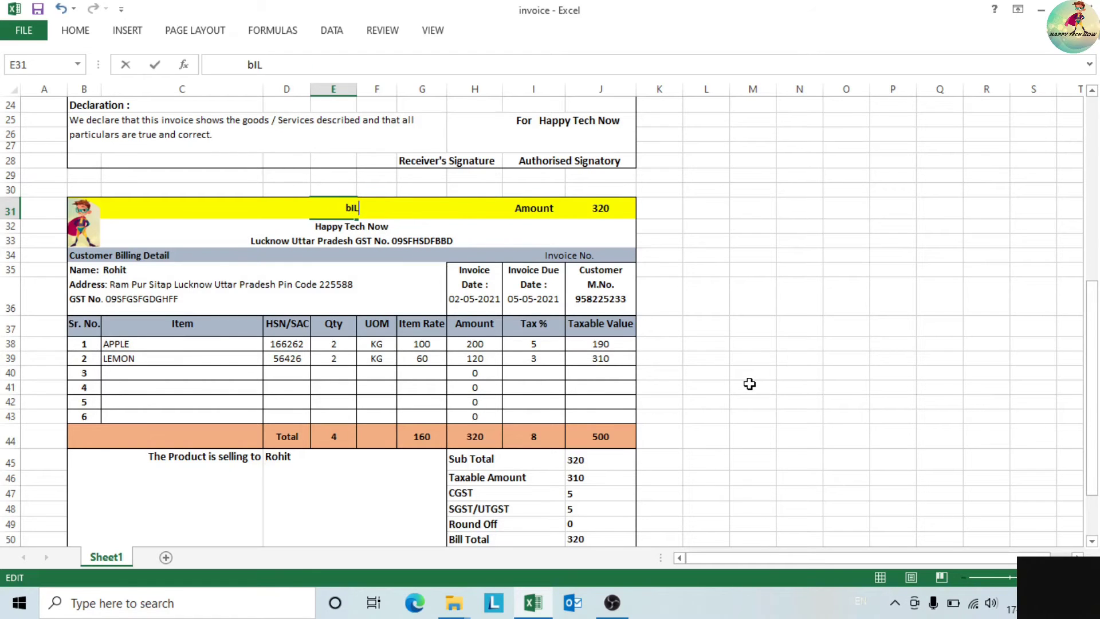
pyautogui.write('ll to Supply')
# - Delete the GST number text from the copy's company line B33 and customer details B36
pyautogui.click(697, 452)
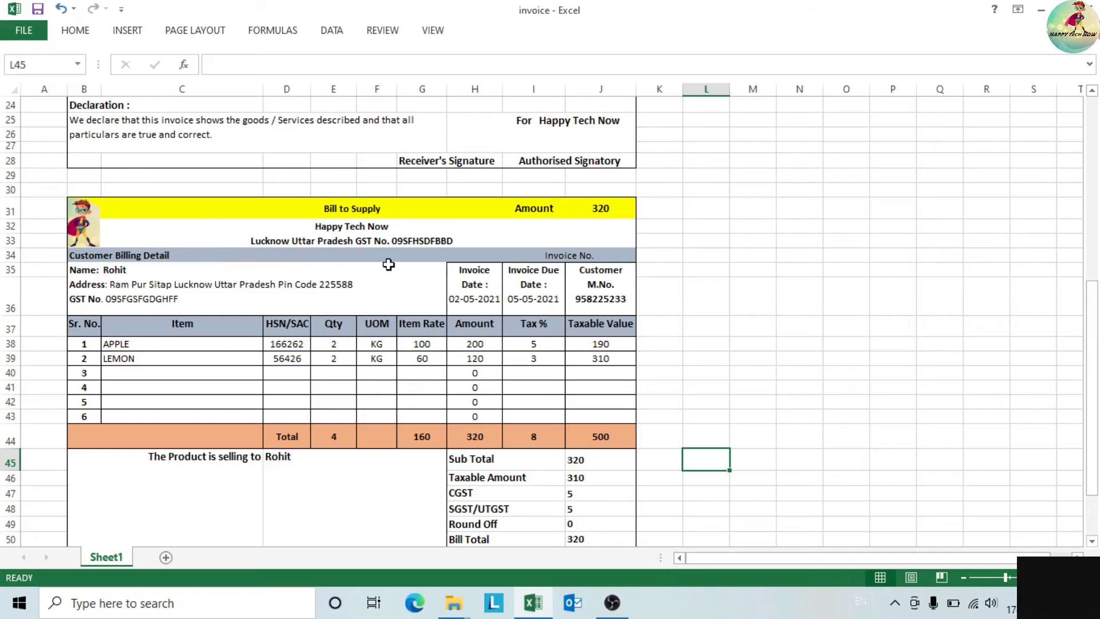
pyautogui.doubleClick(451, 242)
pyautogui.moveTo(463, 240); pyautogui.dragTo(352, 245)
pyautogui.press('BackSpace')
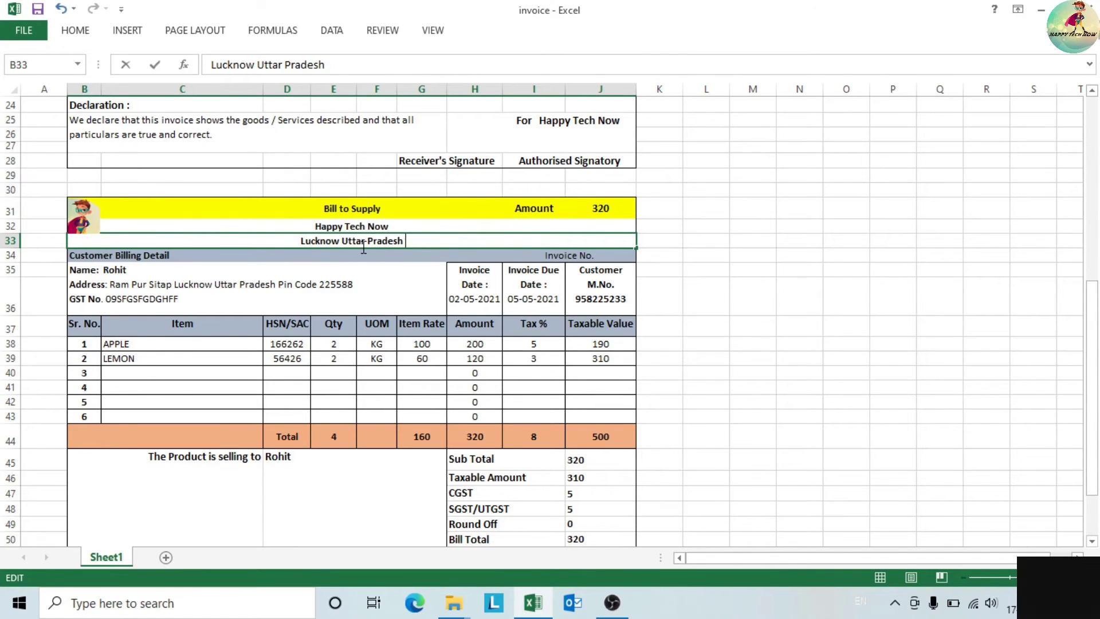
pyautogui.doubleClick(216, 300)
pyautogui.moveTo(216, 300); pyautogui.dragTo(76, 300)
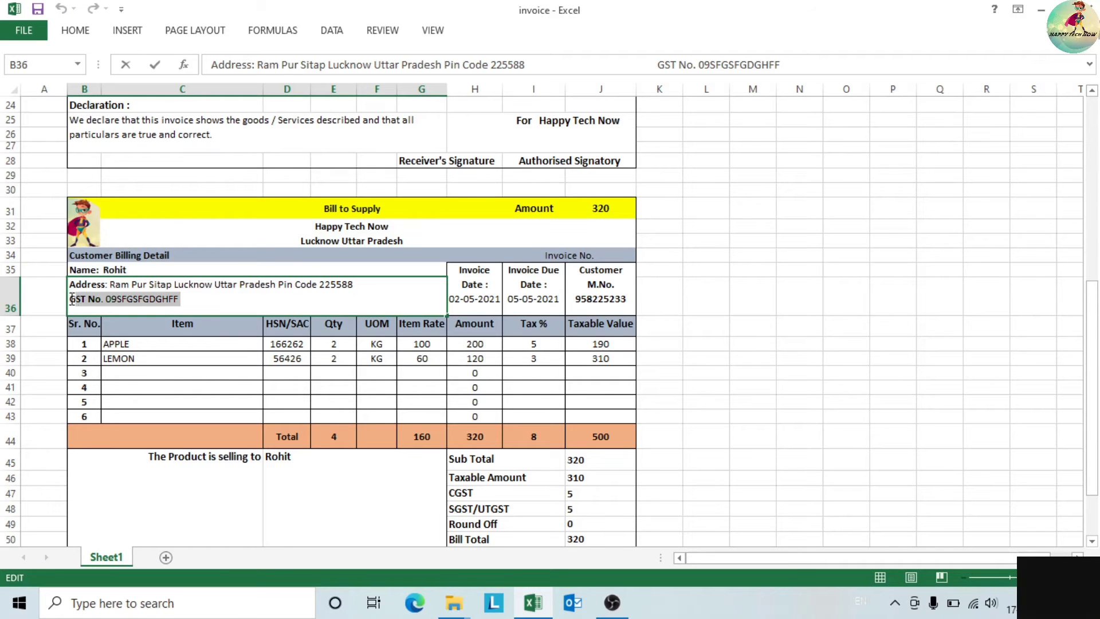
pyautogui.press('BackSpace')
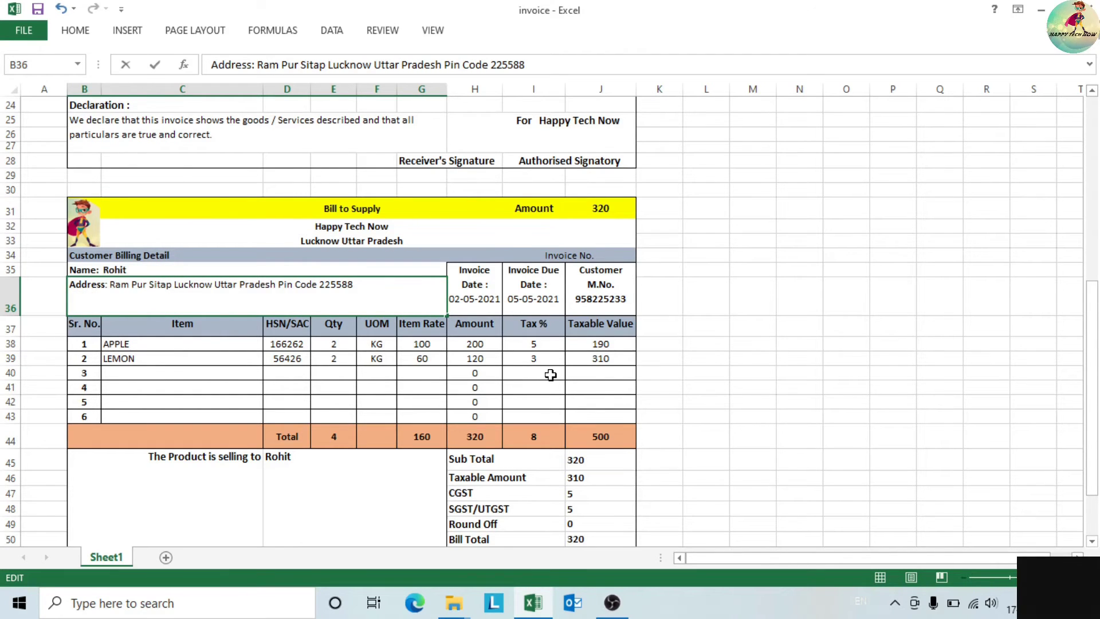
pyautogui.moveTo(1092, 408); pyautogui.dragTo(1092, 448)
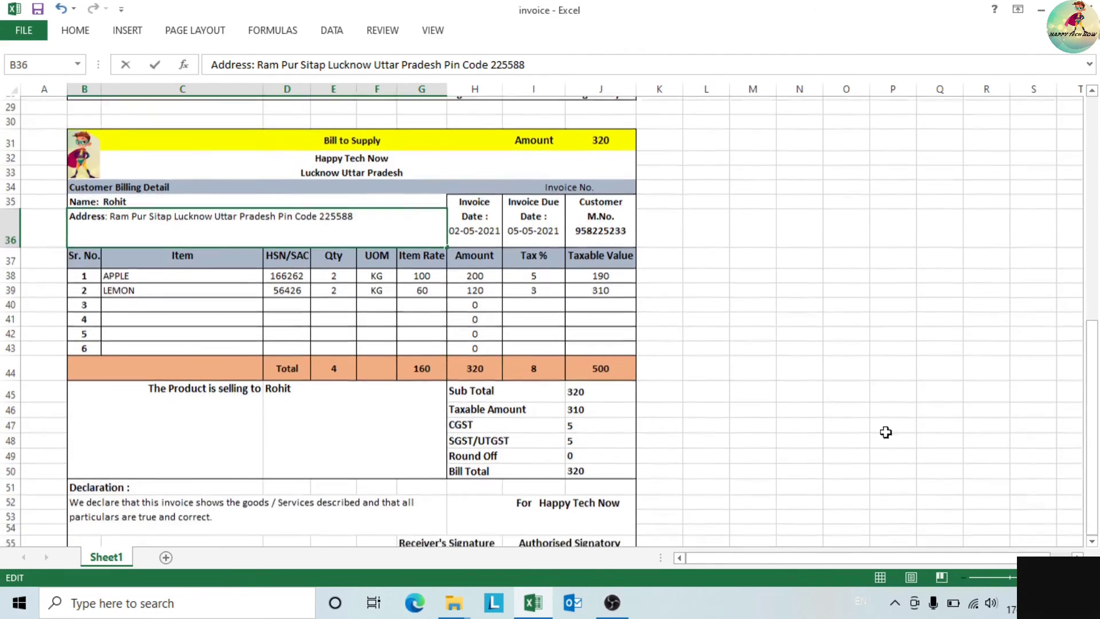
# - Delete the CGST and SGST/UTGST rows from the copied bill
pyautogui.click(506, 425)
pyautogui.press('Down')
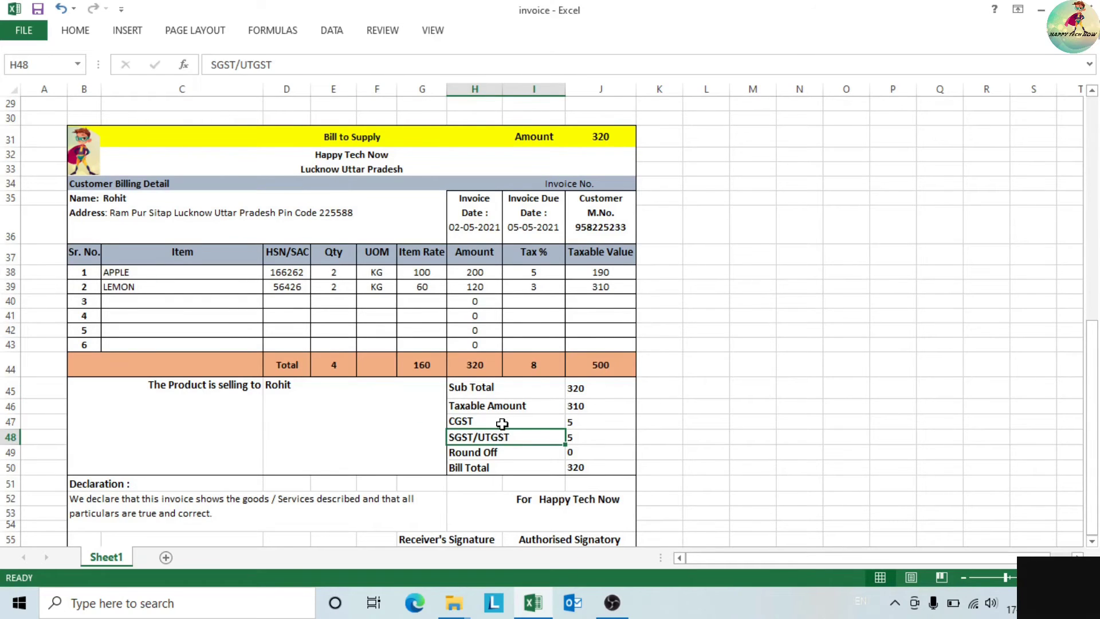
pyautogui.moveTo(484, 422); pyautogui.dragTo(490, 436)
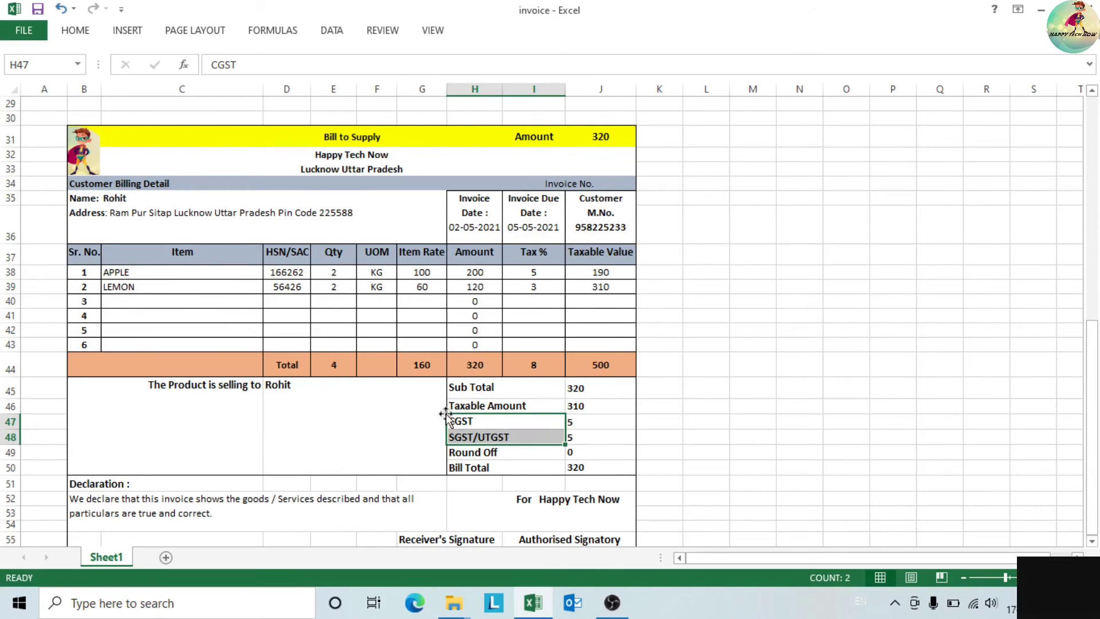
pyautogui.click(7, 420)
pyautogui.moveTo(12, 423); pyautogui.dragTo(12, 433)
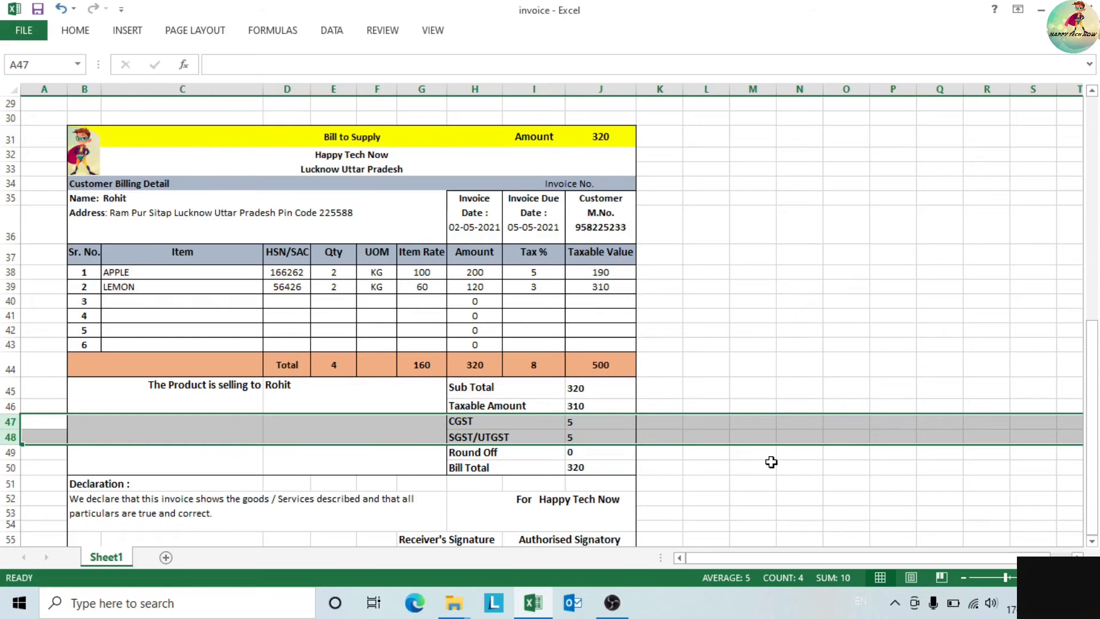
pyautogui.rightClick(566, 439)
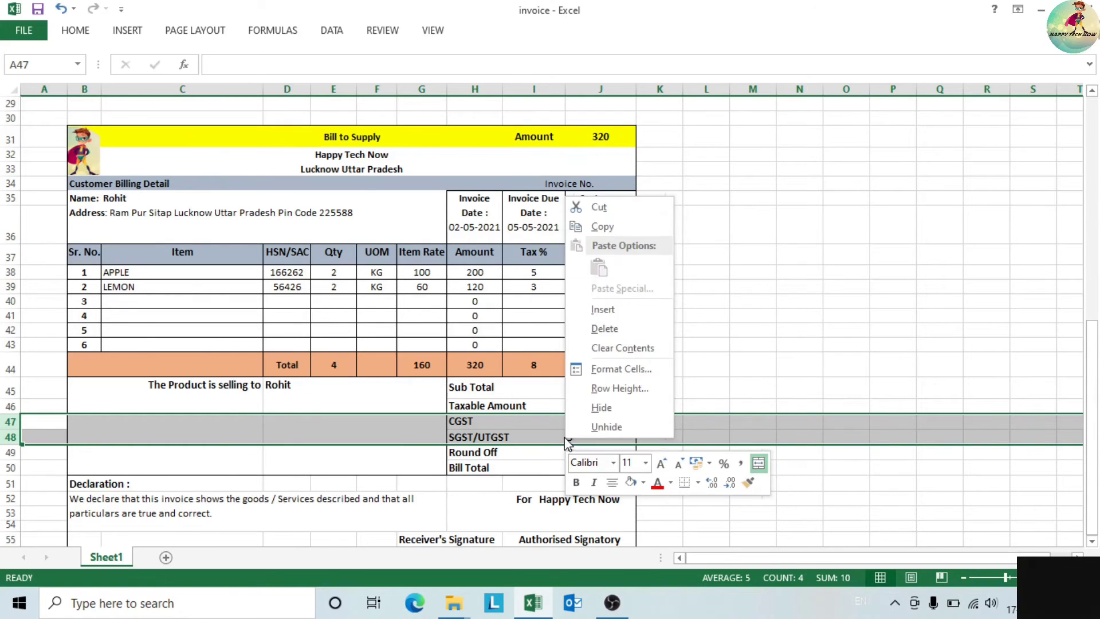
pyautogui.click(625, 332)
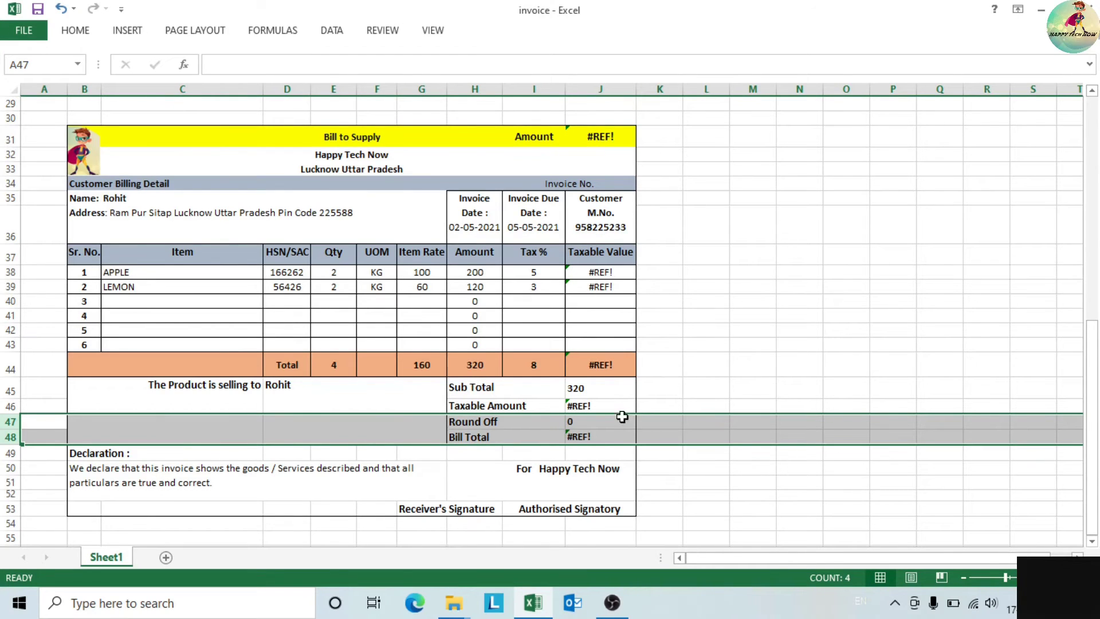
# - Delete the Taxable Amount row, leaving Bill Total in J47 showing 0
pyautogui.click(590, 437)
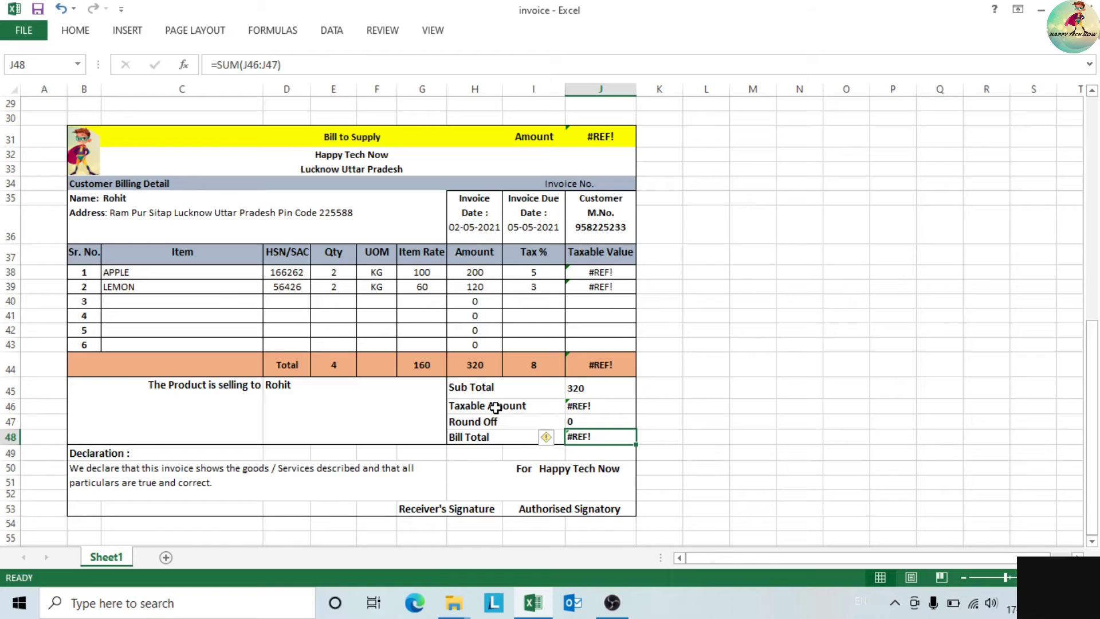
pyautogui.click(10, 406)
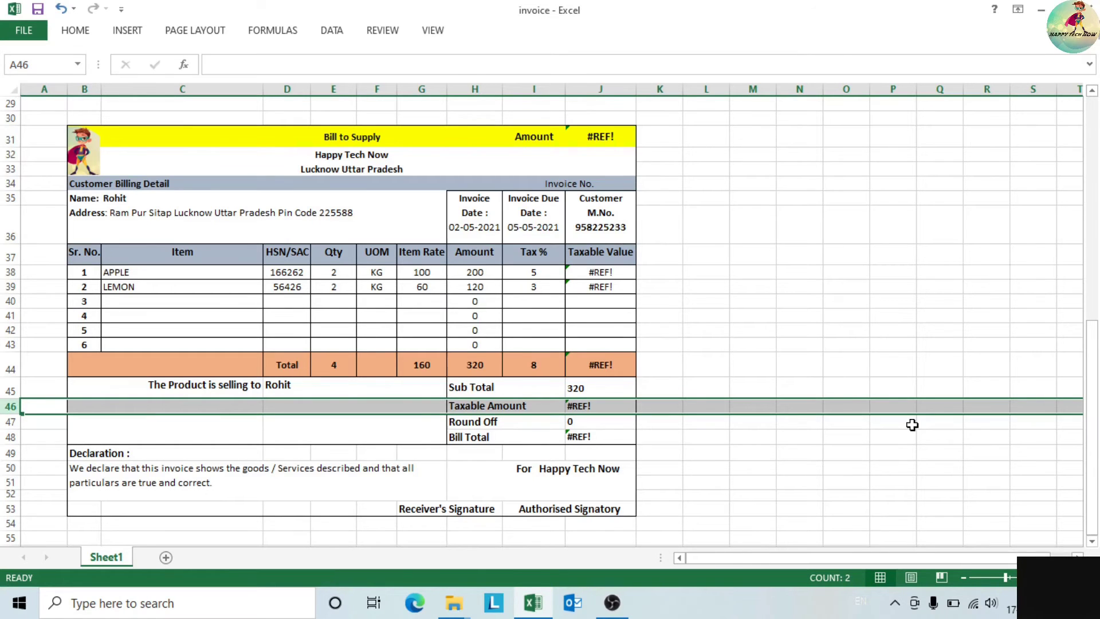
pyautogui.hotkey('ctrl', '-')
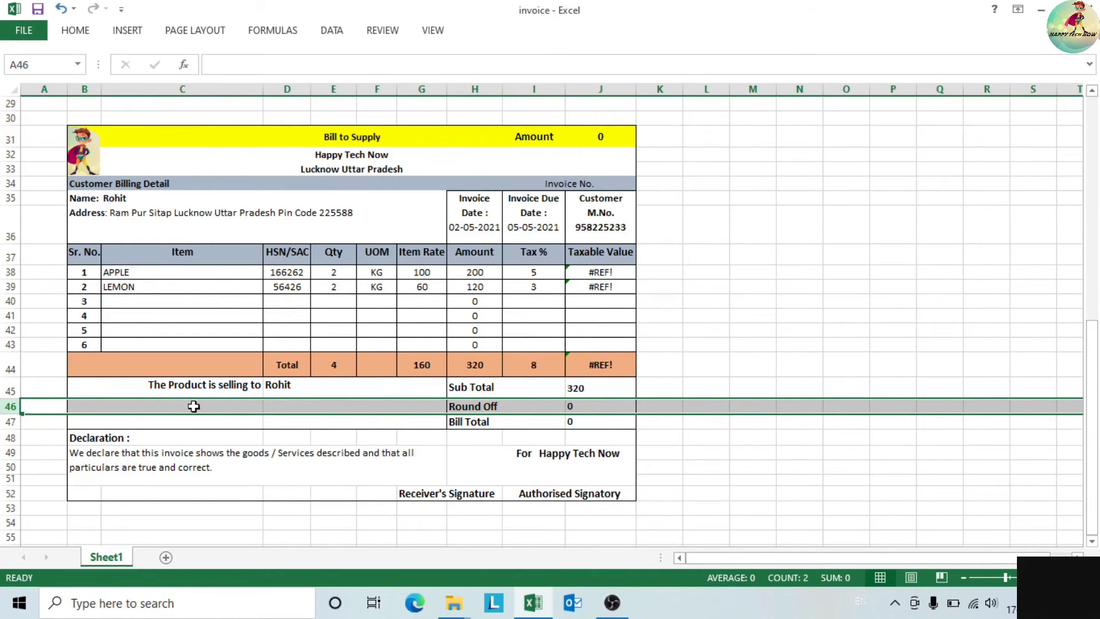
pyautogui.click(583, 420)
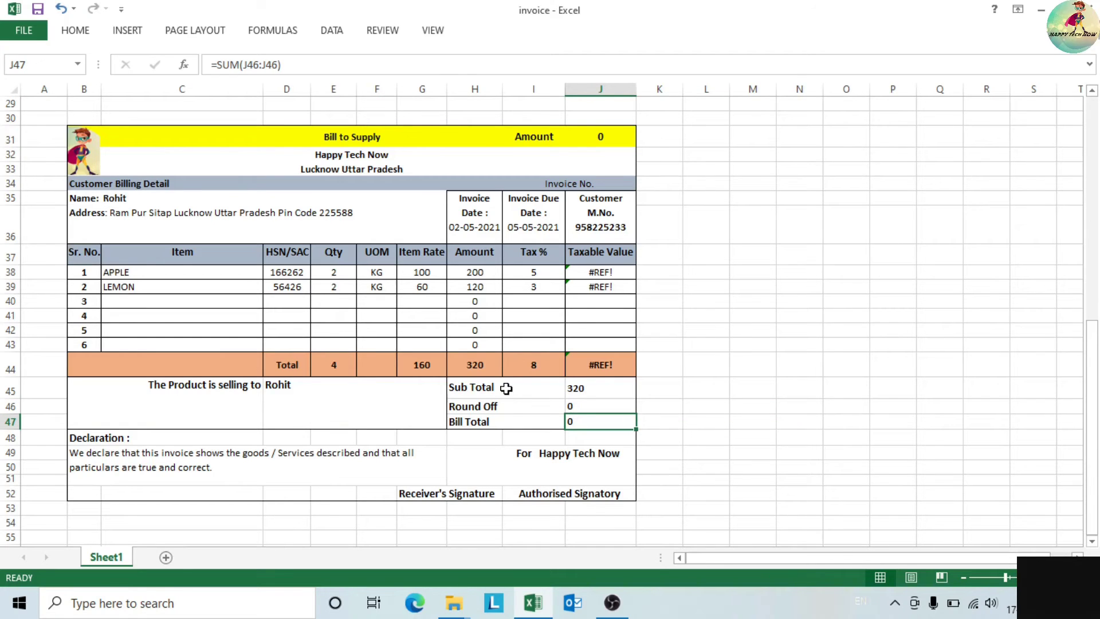
# - Enter =SUM(J45:J46) in Bill Total J47, adding Sub Total and Round Off to get 320
pyautogui.click(586, 408)
pyautogui.click(581, 421)
pyautogui.write('=')
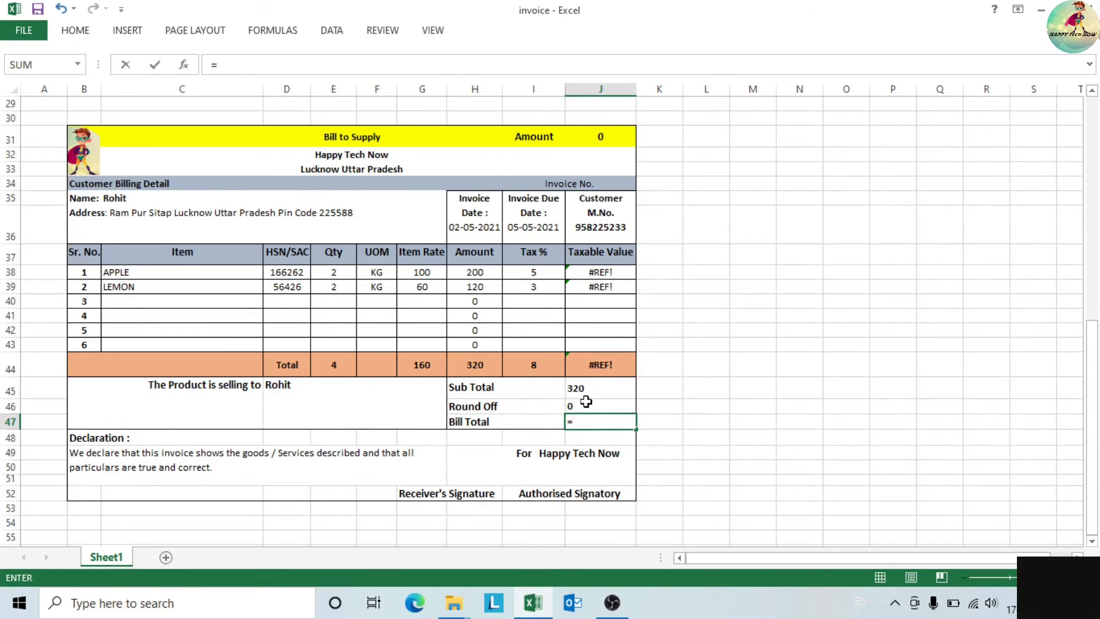
pyautogui.write('sum')
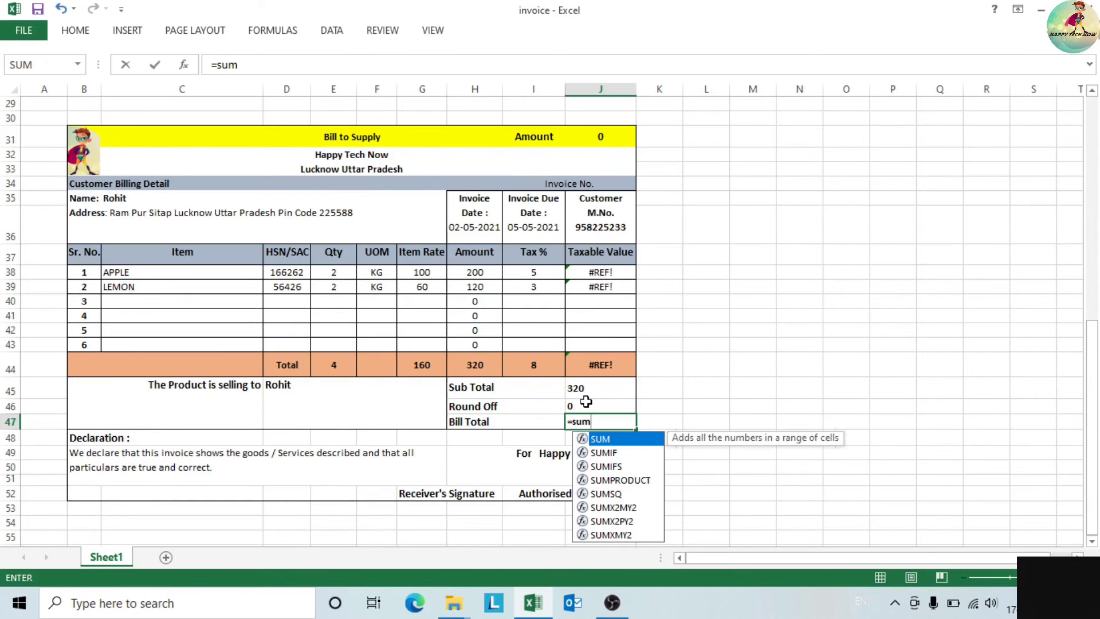
pyautogui.write('(')
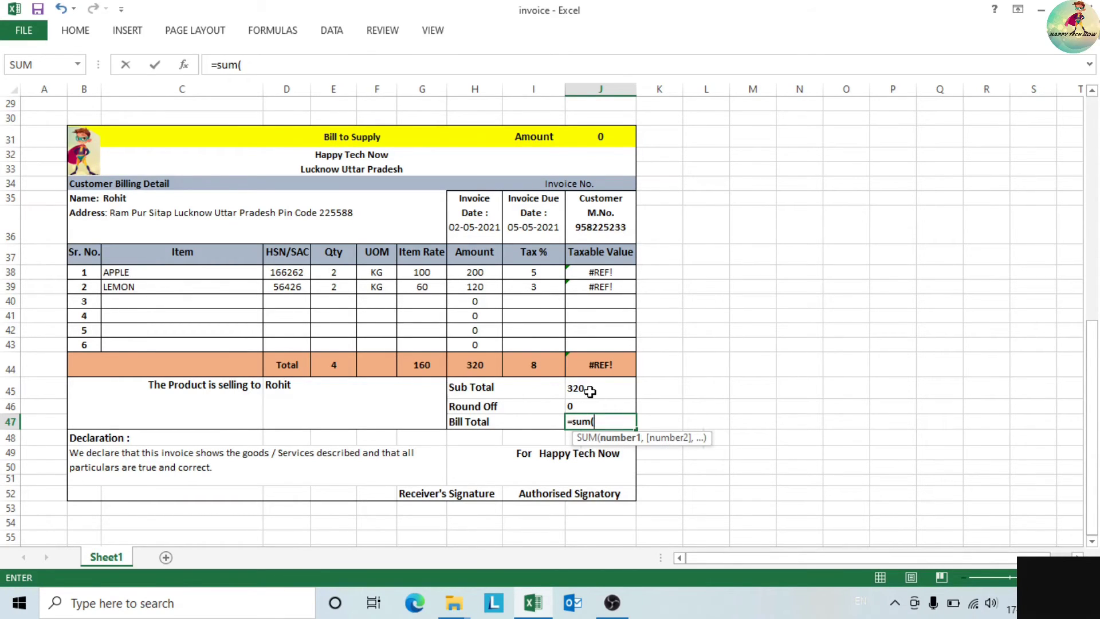
pyautogui.moveTo(587, 391); pyautogui.dragTo(583, 406)
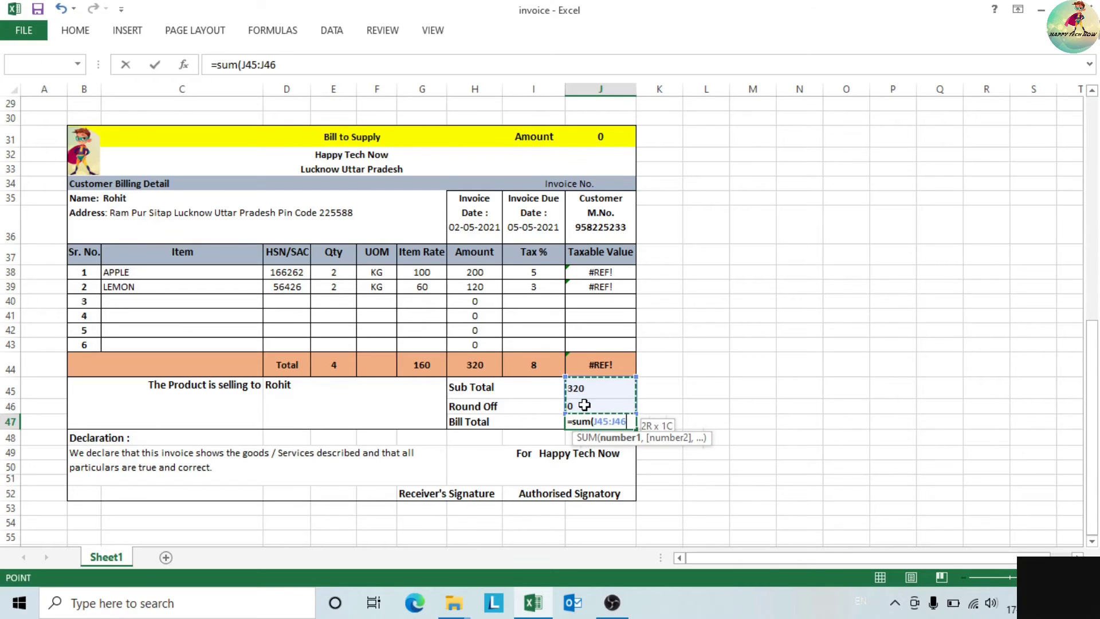
pyautogui.press('Return')
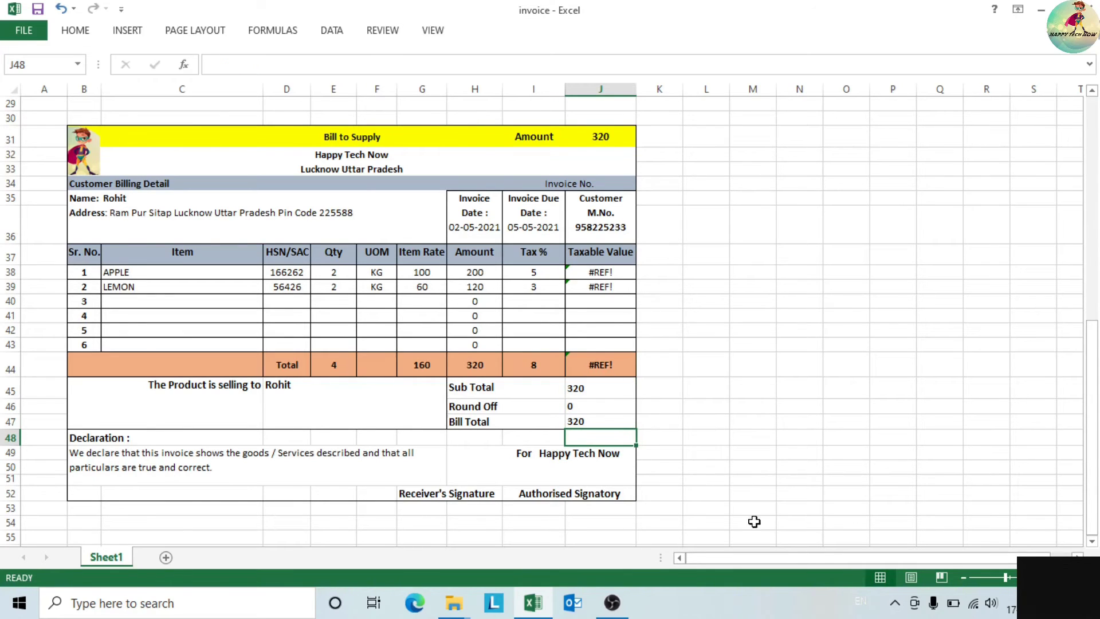
pyautogui.click(595, 423)
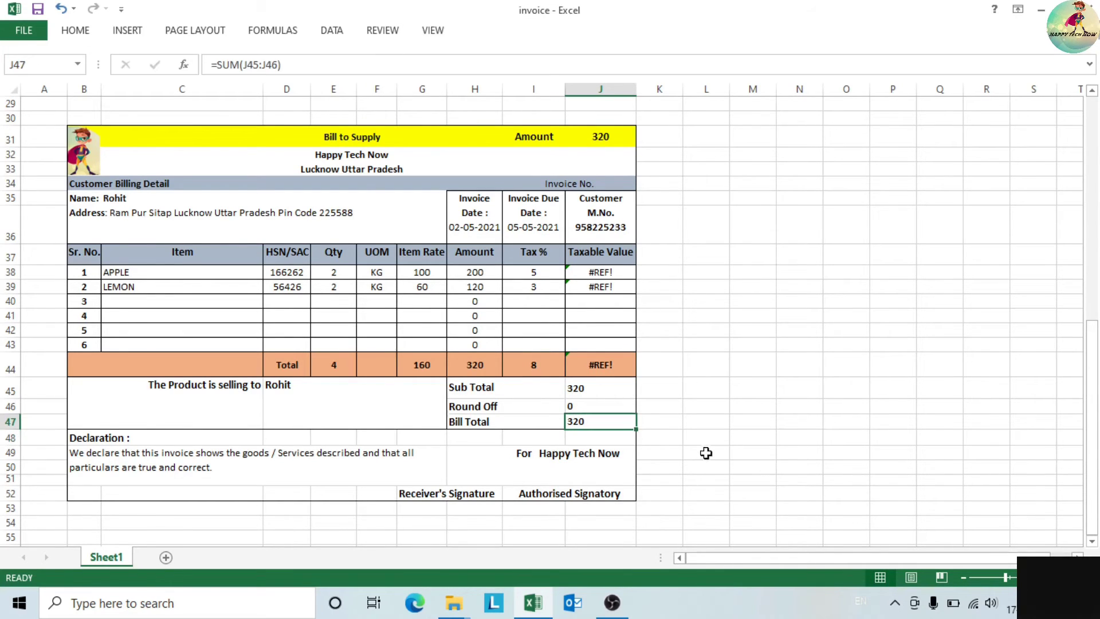
pyautogui.click(741, 463)
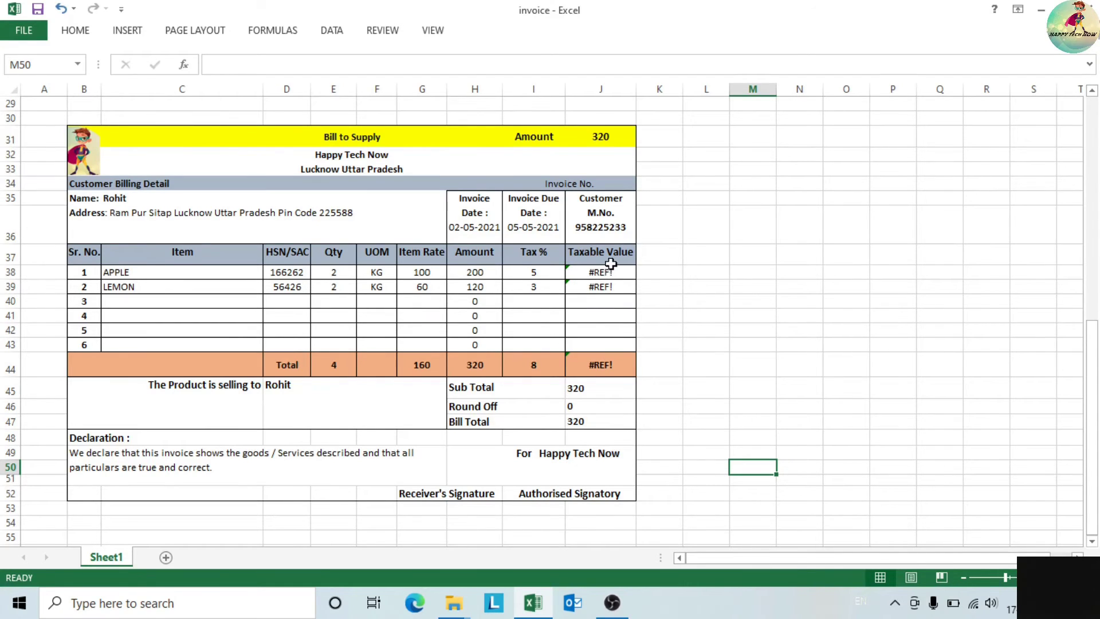
# - Clear the Tax % header and rates in I37:I43, leaving that column's total at 0
pyautogui.click(534, 259)
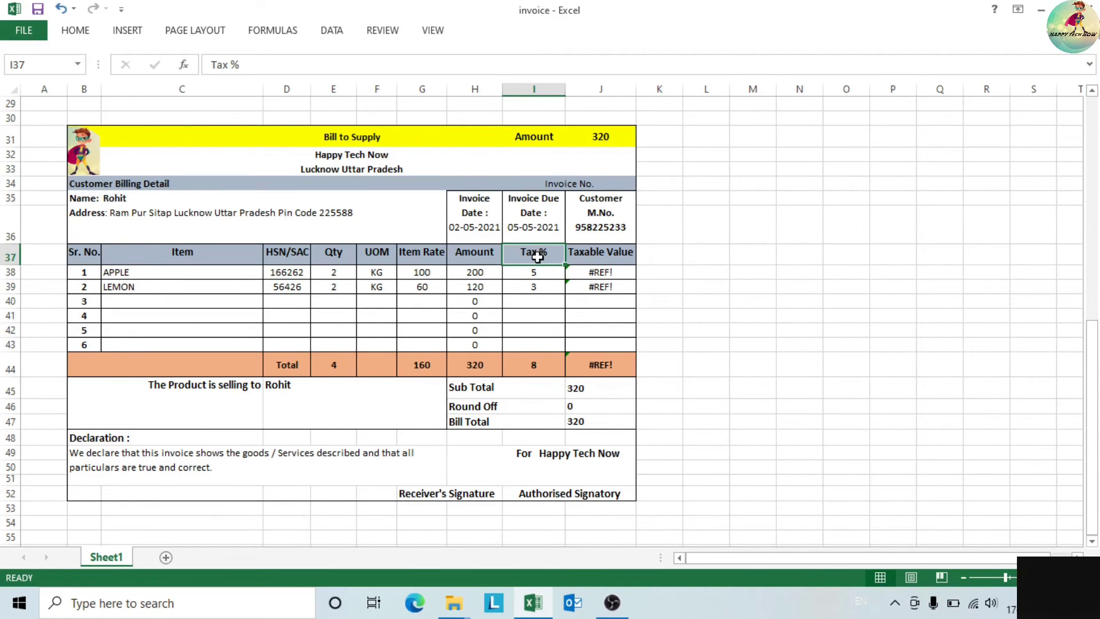
pyautogui.moveTo(541, 257); pyautogui.dragTo(534, 302)
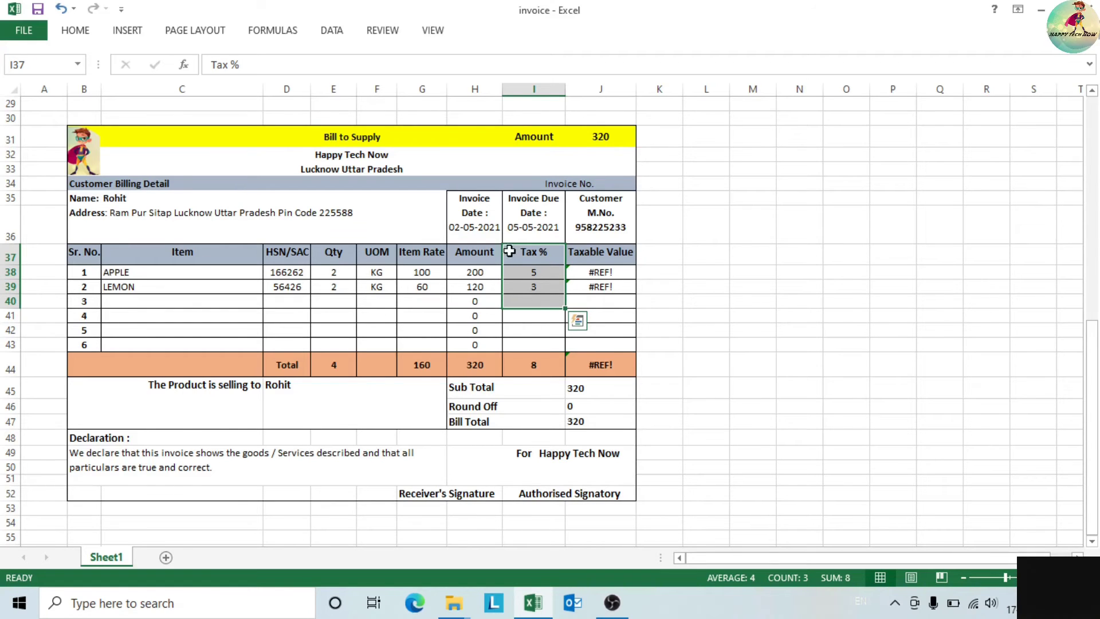
pyautogui.moveTo(547, 260); pyautogui.dragTo(552, 342)
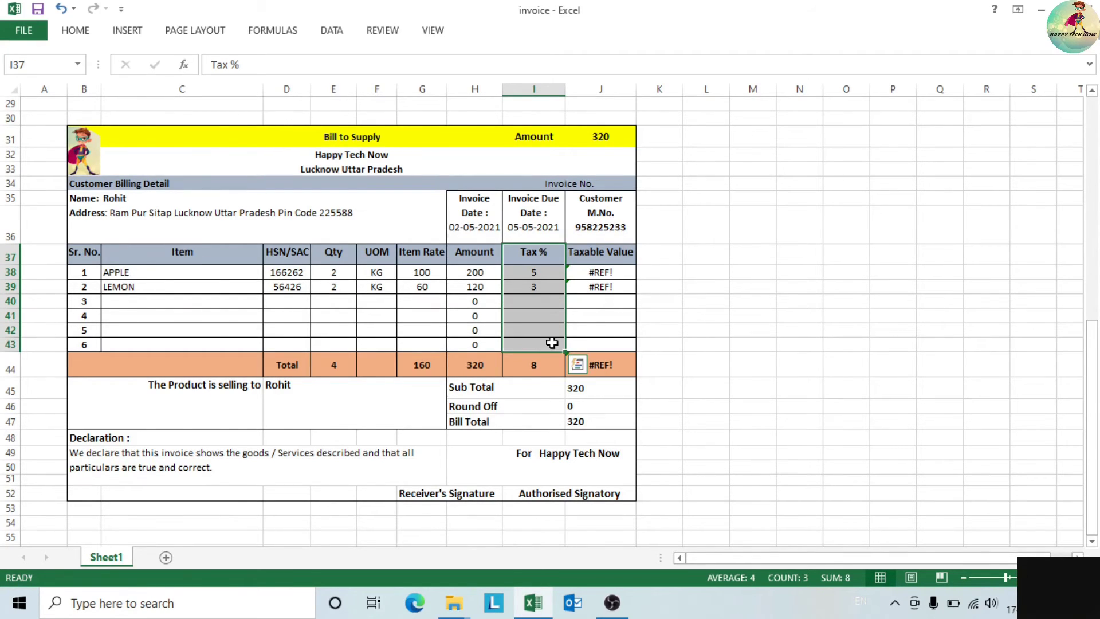
pyautogui.press('Delete')
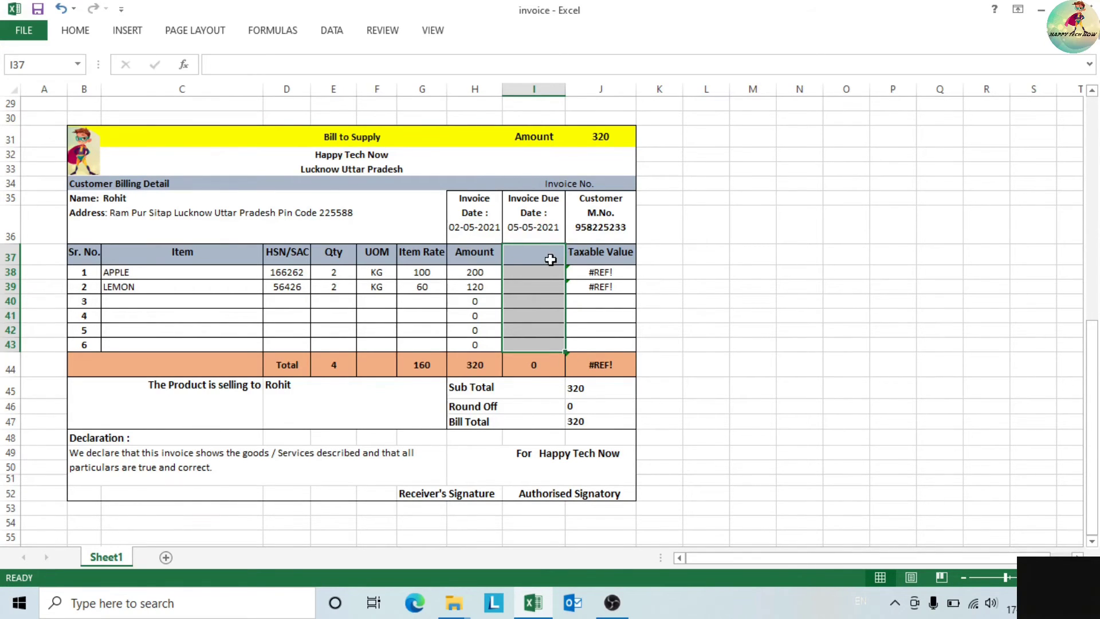
pyautogui.click(462, 220)
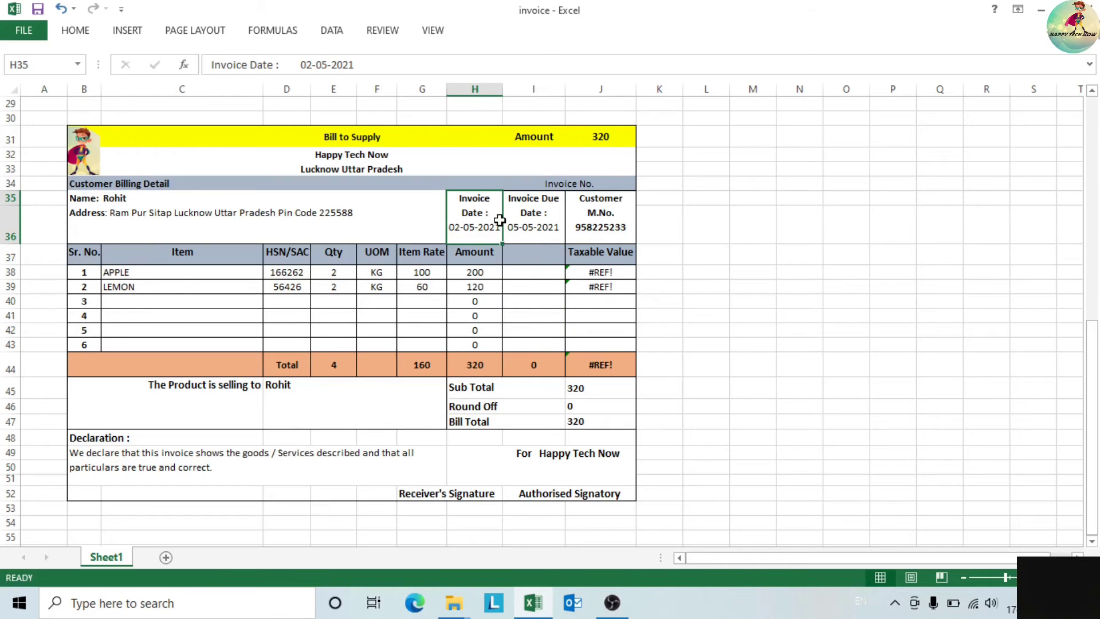
pyautogui.moveTo(500, 220); pyautogui.dragTo(529, 221)
# - Copy the Invoice Date and Invoice Due Date boxes and choose F35 as their destination
pyautogui.hotkey('ctrl', 'c')
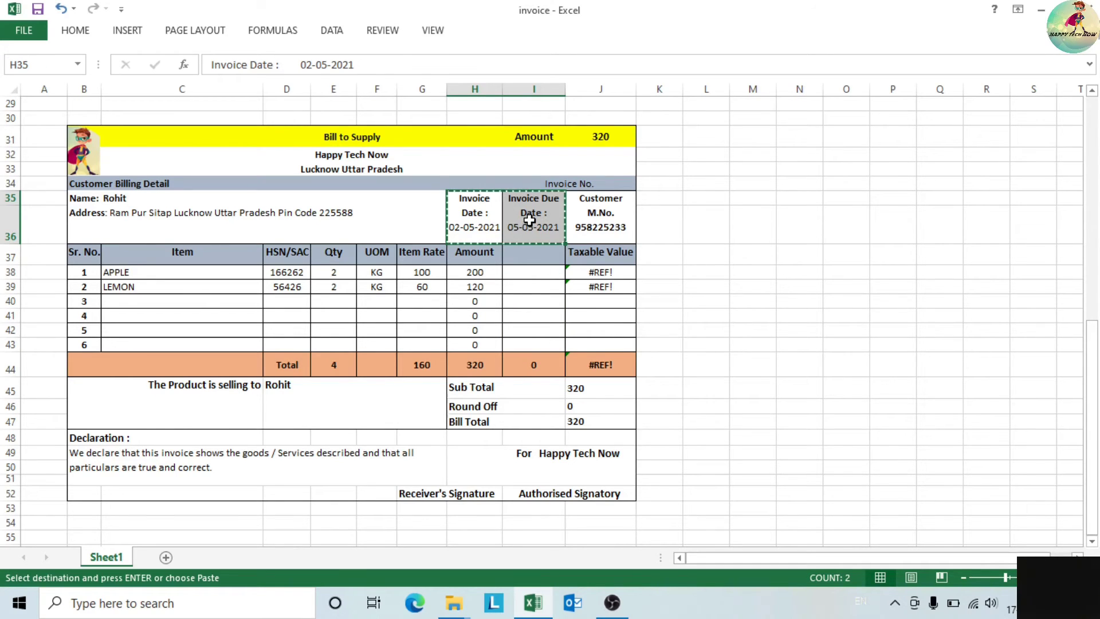
pyautogui.click(406, 216)
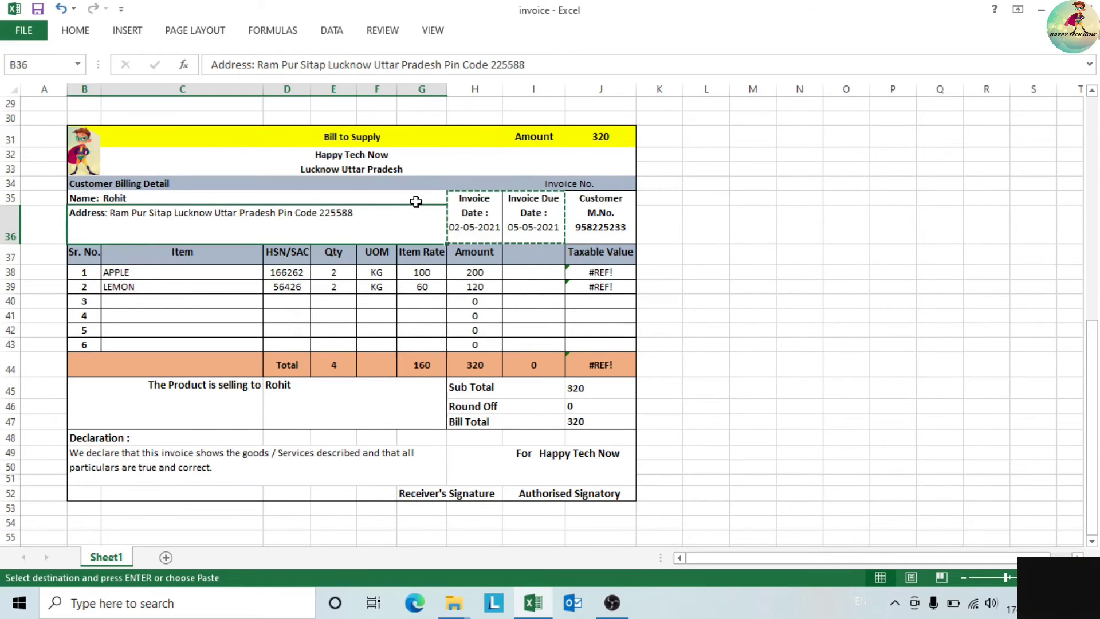
pyautogui.click(408, 200)
pyautogui.click(333, 201)
pyautogui.click(220, 202)
pyautogui.click(388, 216)
pyautogui.hotkey('ctrl', 'z')
pyautogui.click(322, 199)
pyautogui.click(252, 199)
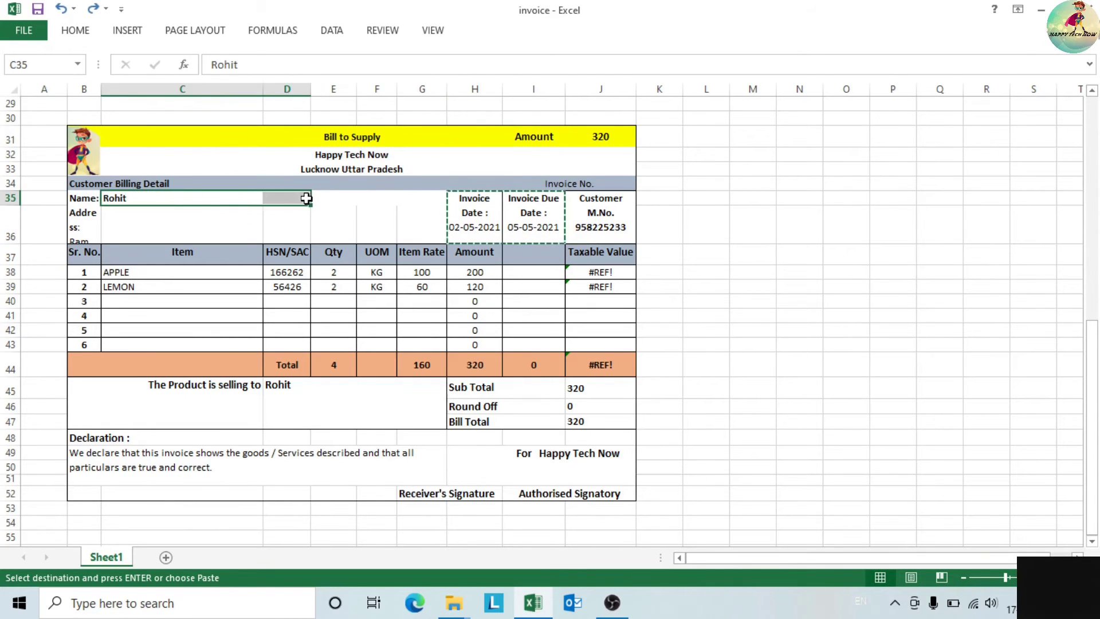
pyautogui.click(367, 200)
pyautogui.moveTo(331, 199); pyautogui.dragTo(420, 198)
pyautogui.click(384, 195)
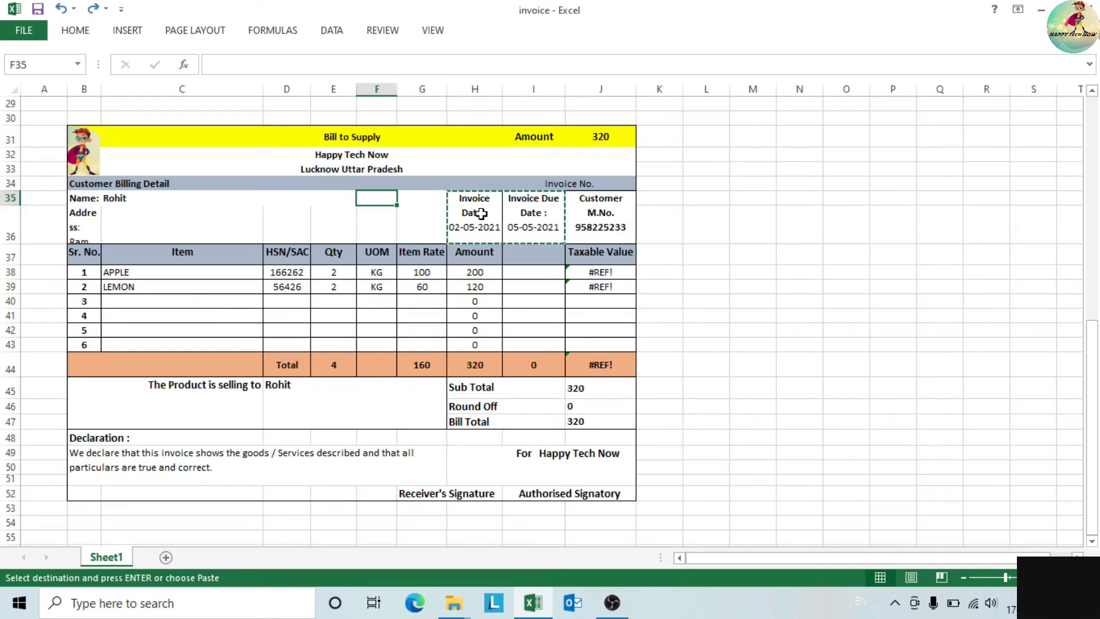
# - Paste the date boxes at F35 and clear the original boxes in H35:I36
pyautogui.moveTo(481, 214); pyautogui.dragTo(542, 213)
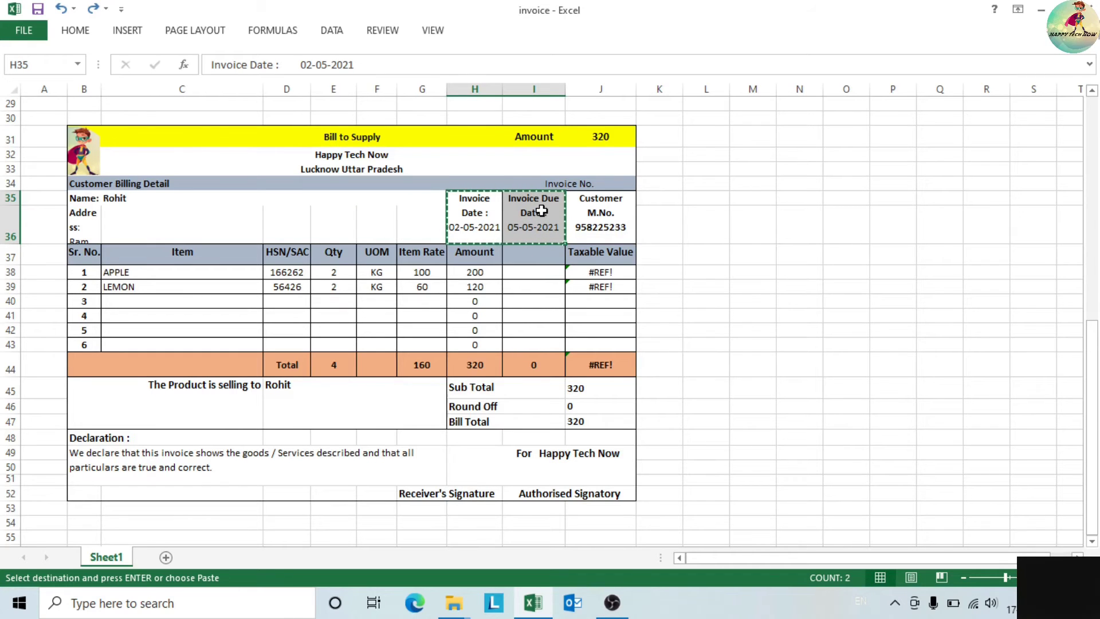
pyautogui.click(373, 200)
pyautogui.hotkey('ctrl', 'v')
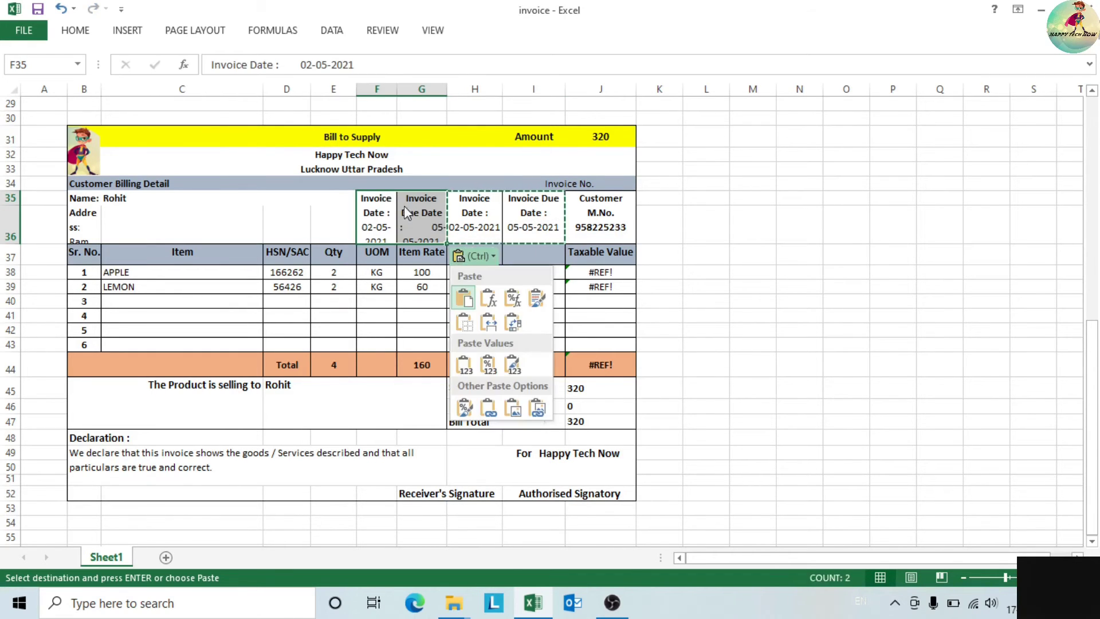
pyautogui.click(473, 198)
pyautogui.moveTo(473, 198); pyautogui.dragTo(534, 204)
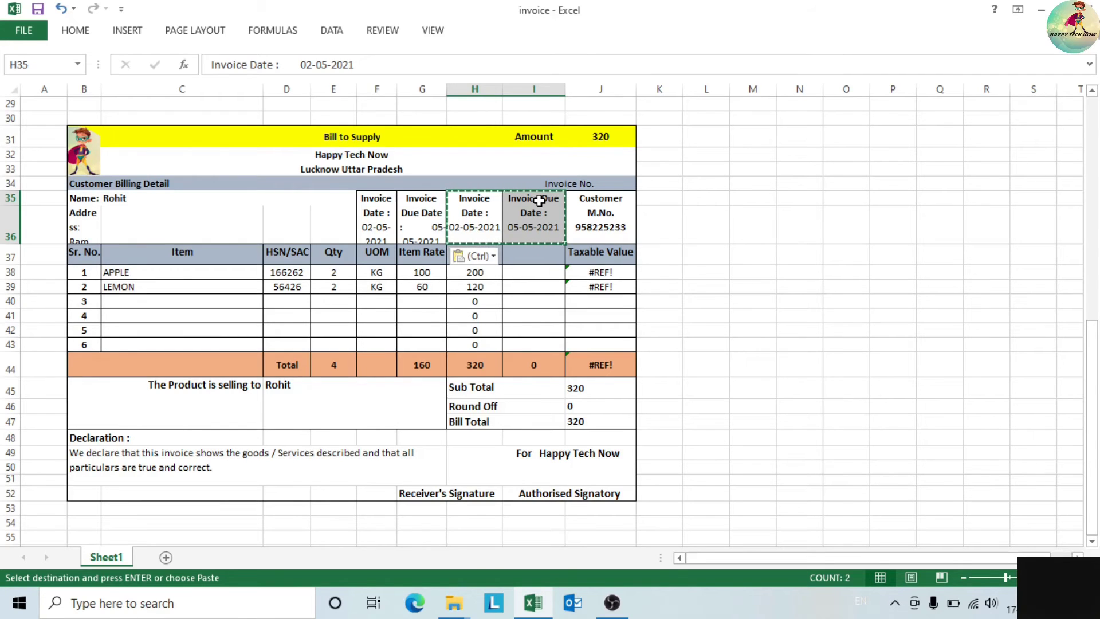
pyautogui.press('Delete')
# - Move the date boxes to G35, accepting the unmerge warning, and delete empty column I
pyautogui.click(671, 247)
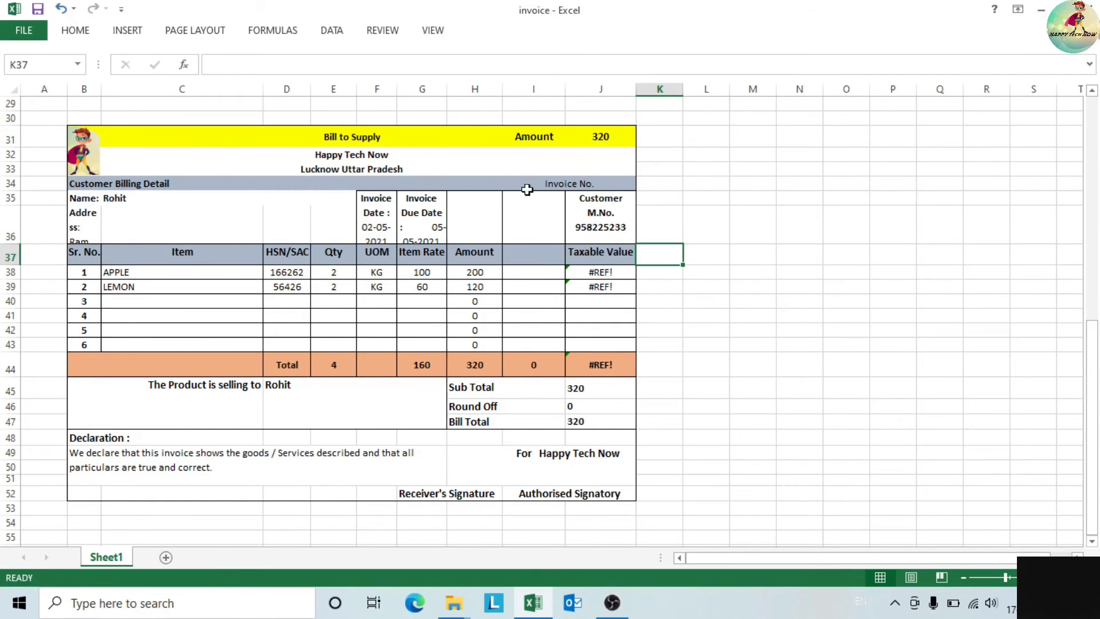
pyautogui.moveTo(381, 222); pyautogui.dragTo(436, 225)
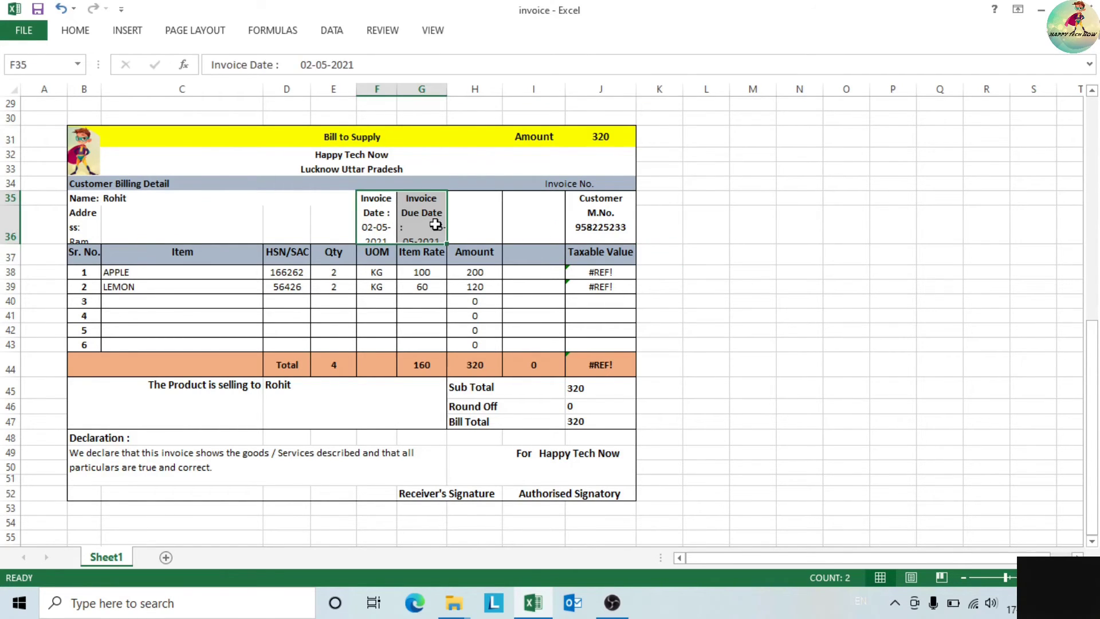
pyautogui.hotkey('ctrl', 'x')
pyautogui.click(429, 221)
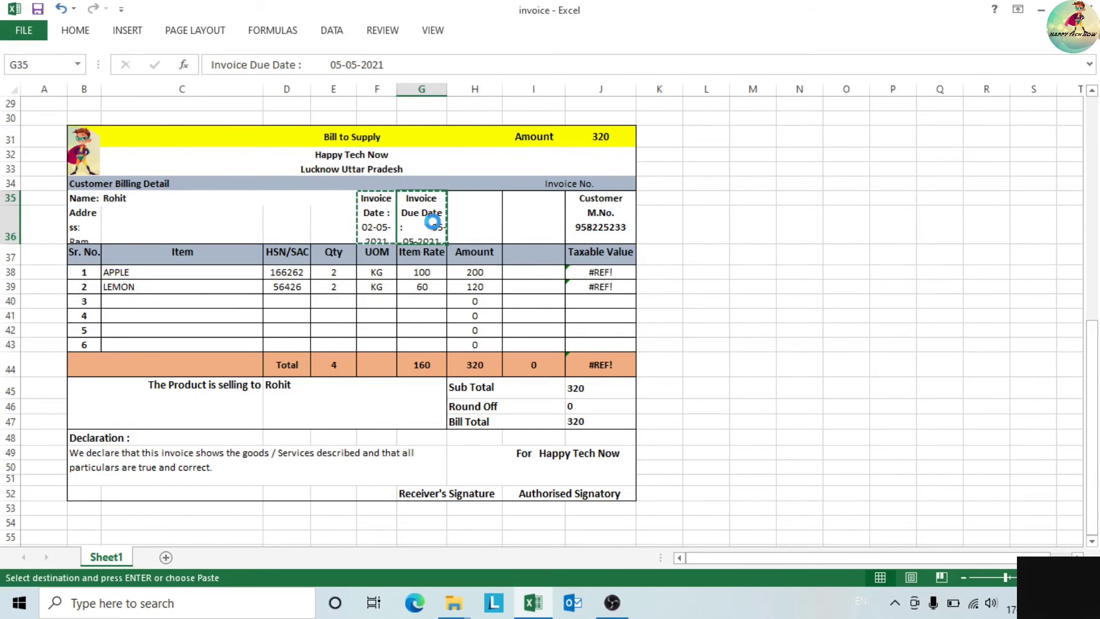
pyautogui.hotkey('ctrl', 'v')
pyautogui.click(502, 342)
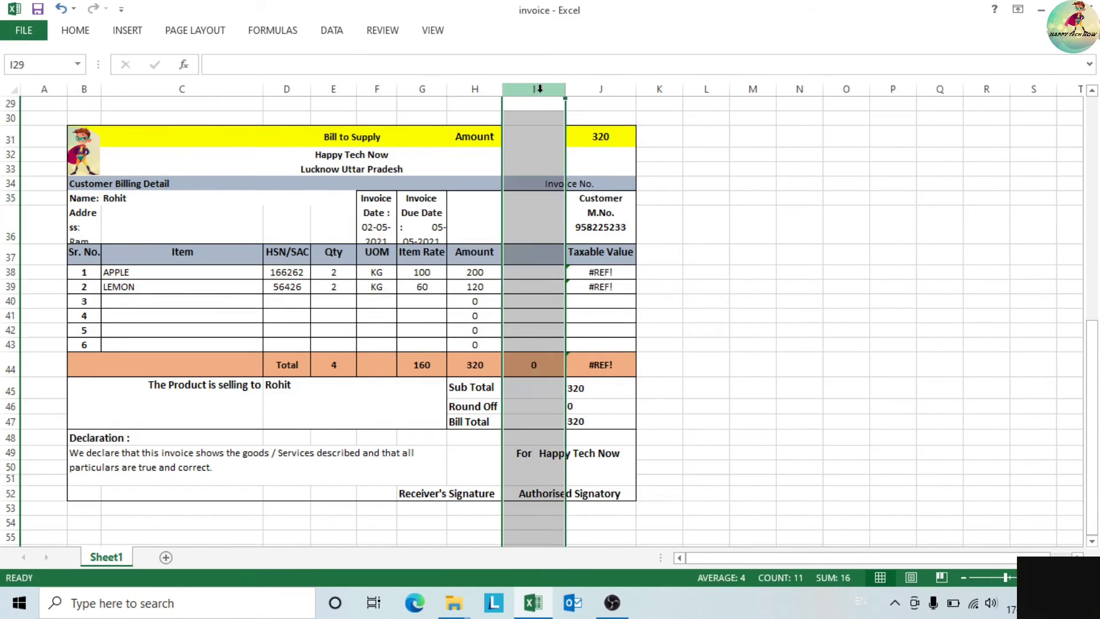
pyautogui.hotkey('ctrl', '-')
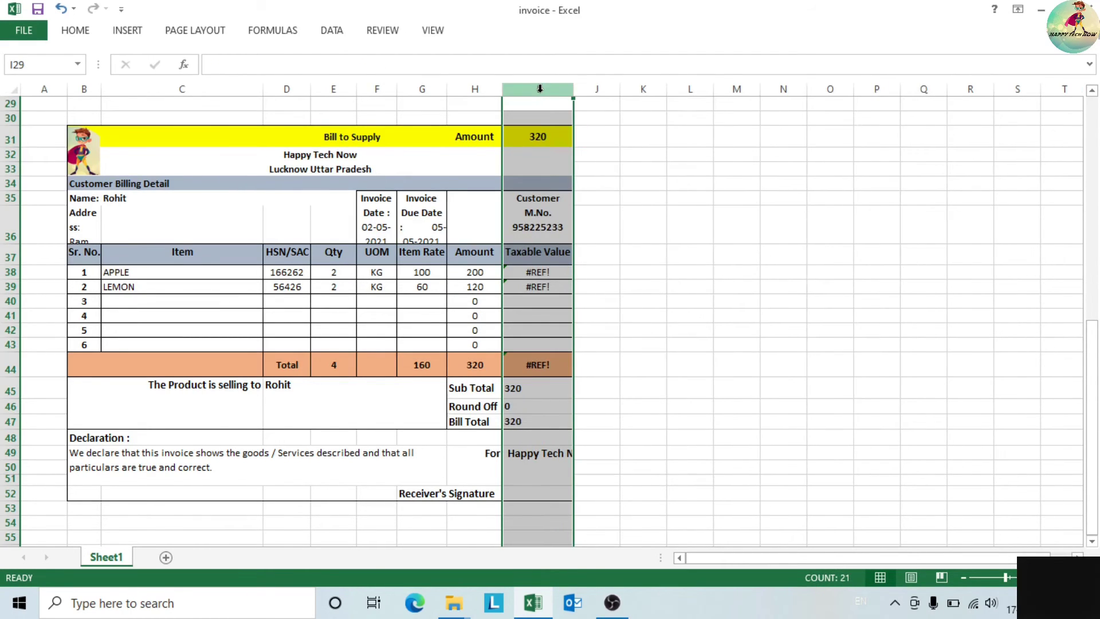
# - Undo the column deletion, move Receiver's Signature to E52 and Authorised Signatory to G52
pyautogui.hotkey('ctrl', 'z')
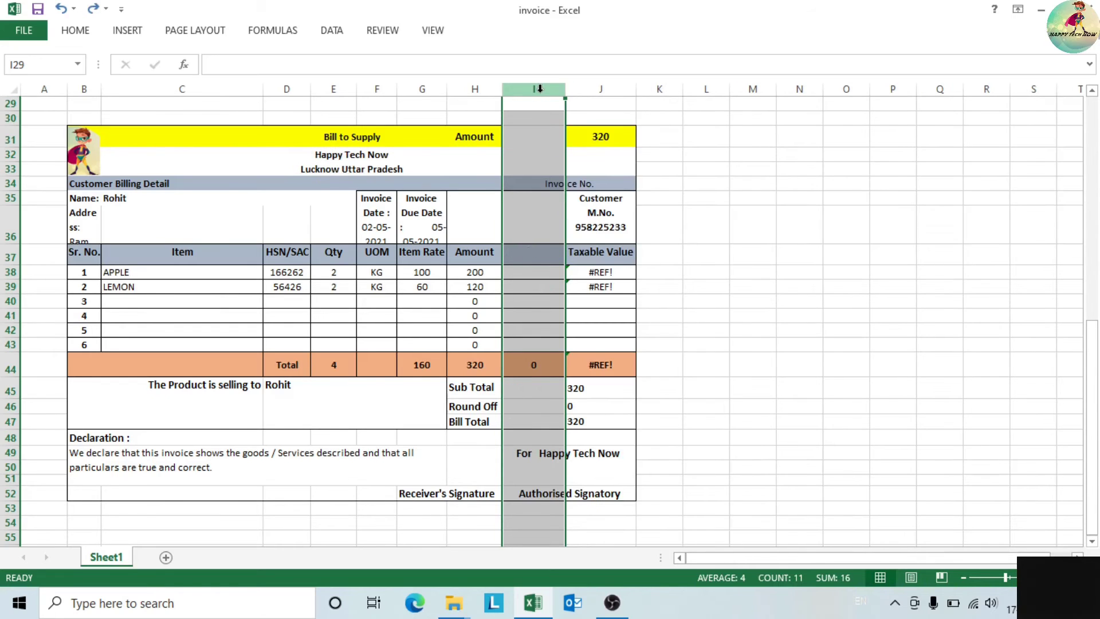
pyautogui.click(415, 496)
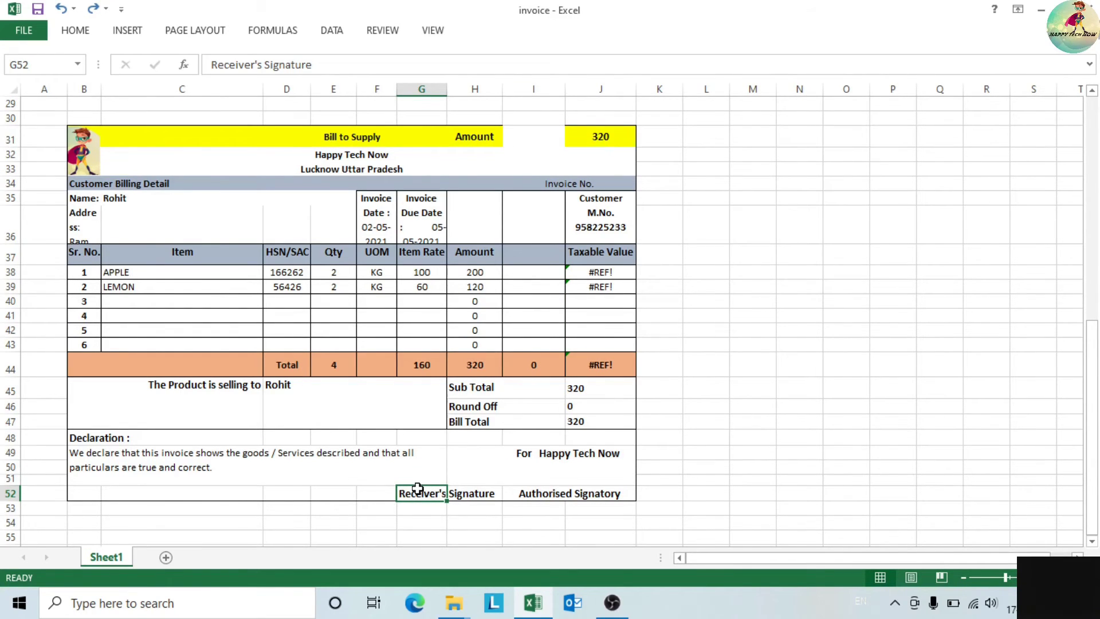
pyautogui.moveTo(416, 488); pyautogui.dragTo(354, 496)
pyautogui.click(526, 497)
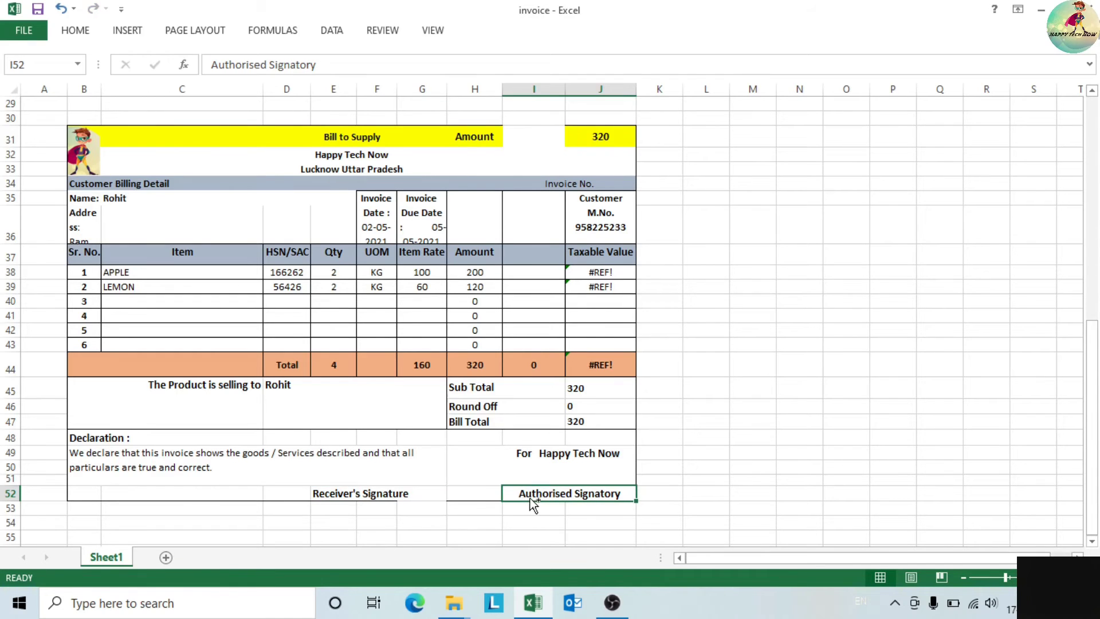
pyautogui.hotkey('ctrl', 'x')
pyautogui.click(475, 497)
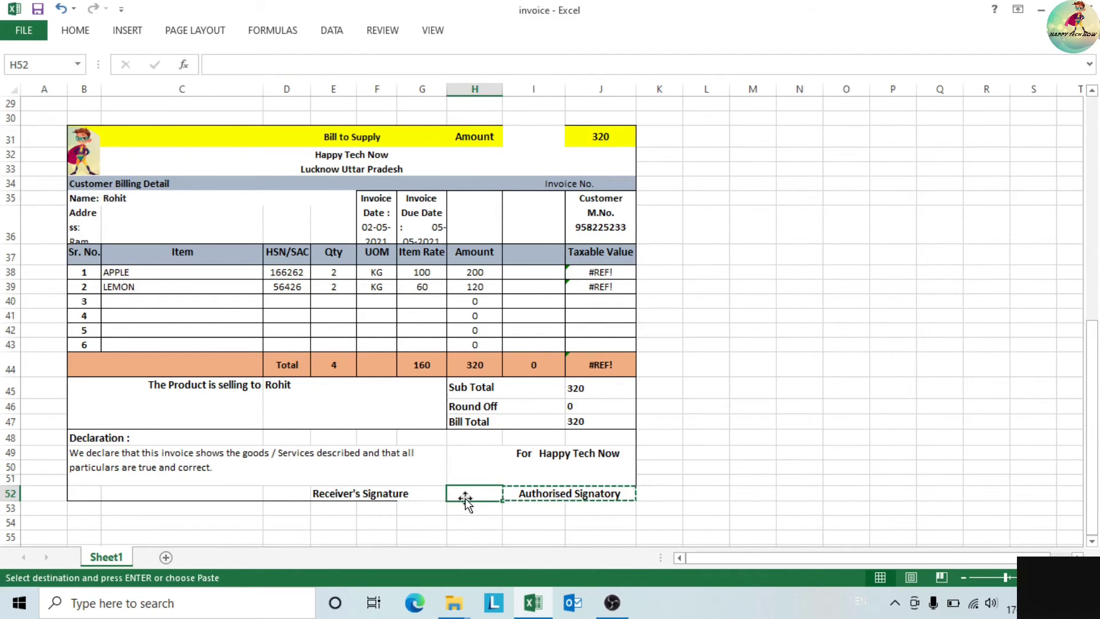
pyautogui.click(430, 496)
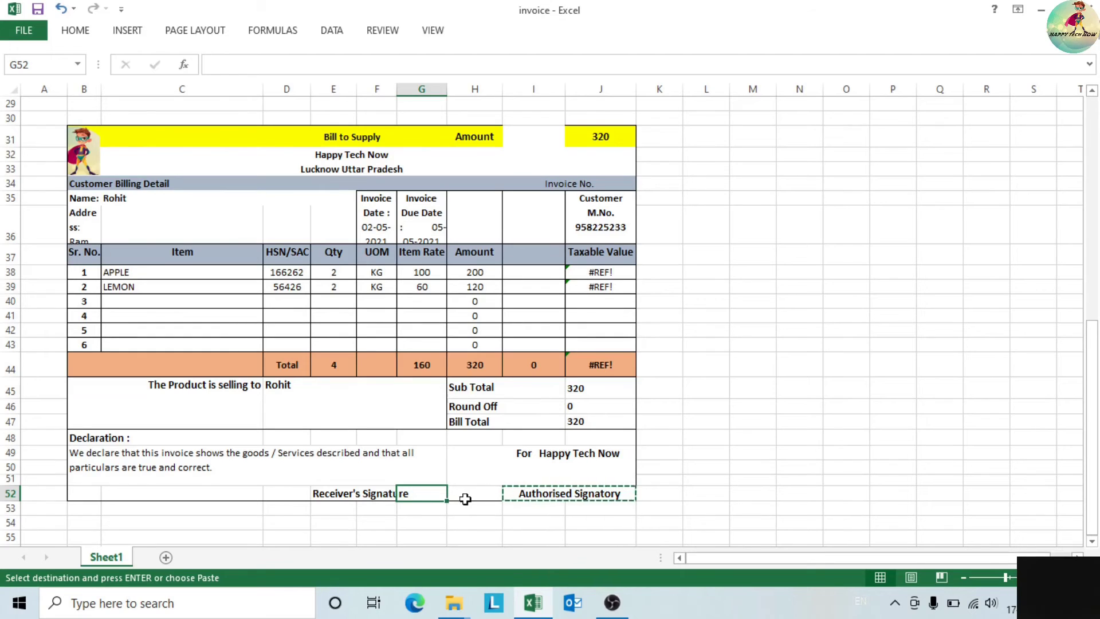
pyautogui.press('Return')
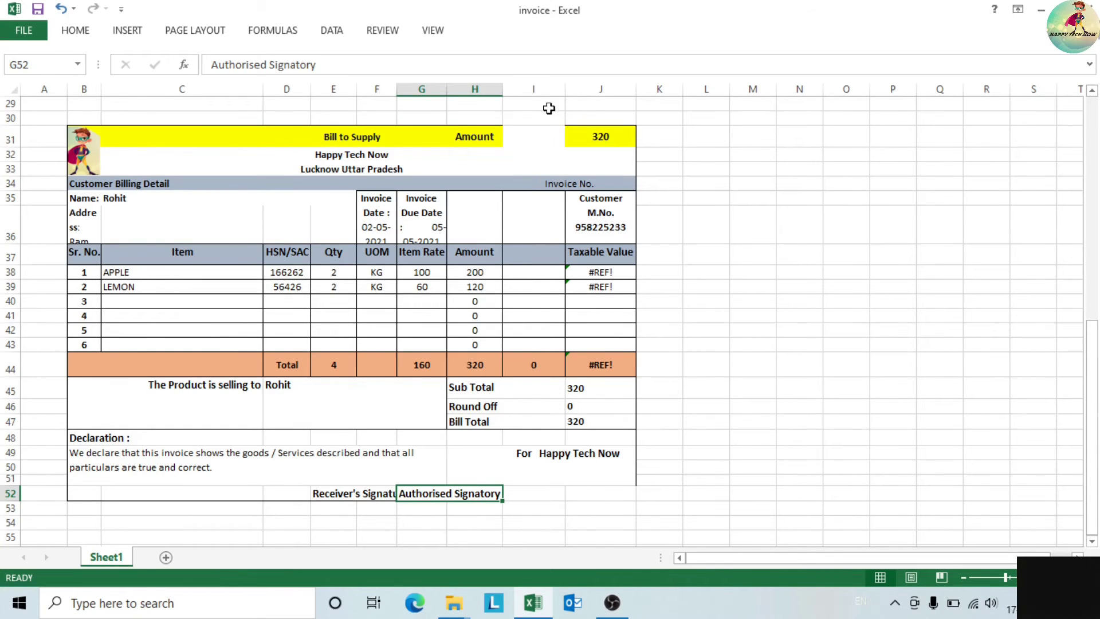
# - Delete the empty column beside Amount and move Authorised Signatory right, accepting the unmerge
pyautogui.click(540, 87)
pyautogui.hotkey('ctrl', '-')
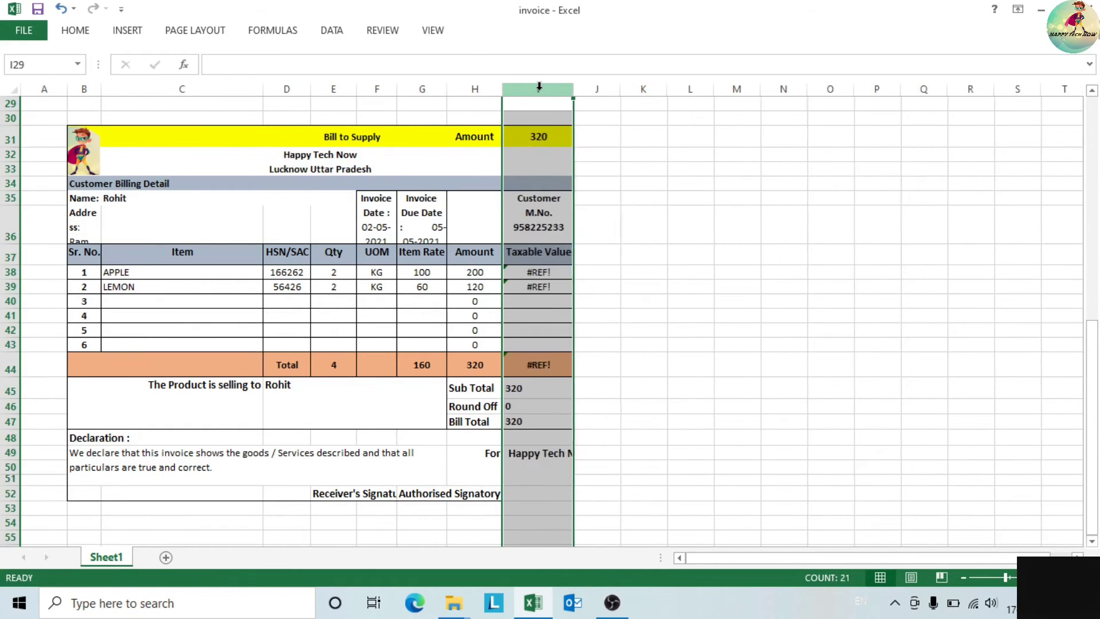
pyautogui.click(690, 406)
pyautogui.click(410, 492)
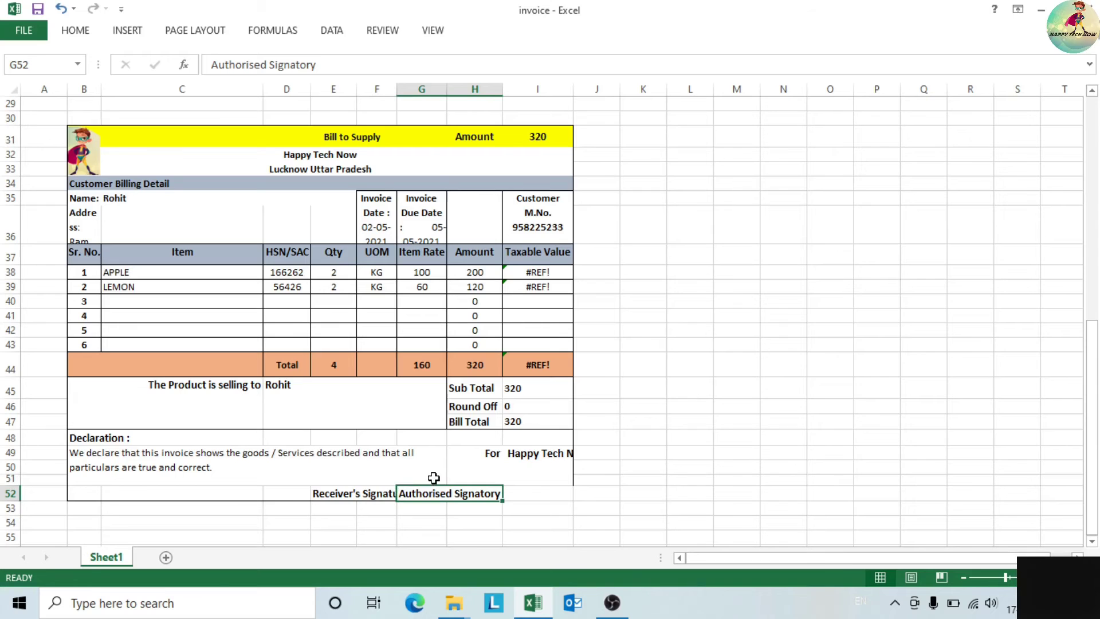
pyautogui.hotkey('ctrl', 'c')
pyautogui.click(470, 493)
pyautogui.press('Return')
pyautogui.click(562, 342)
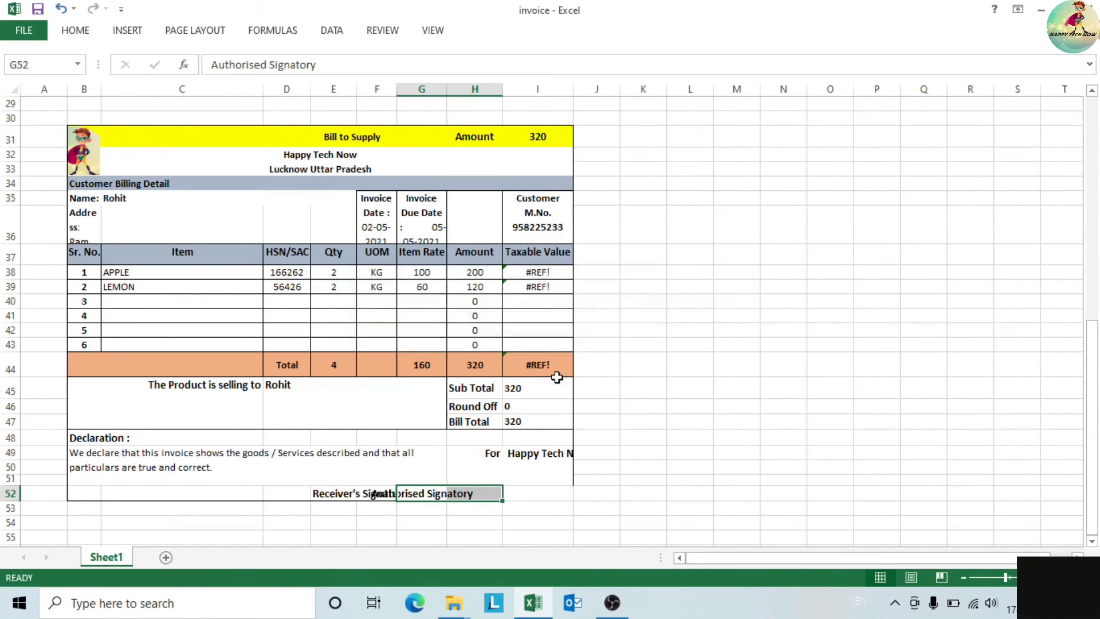
# - Reposition Authorised Signatory clear of Receiver's Signature at row 52's right end; select the HSN/SAC column
pyautogui.hotkey('ctrl', 'c')
pyautogui.click(578, 507)
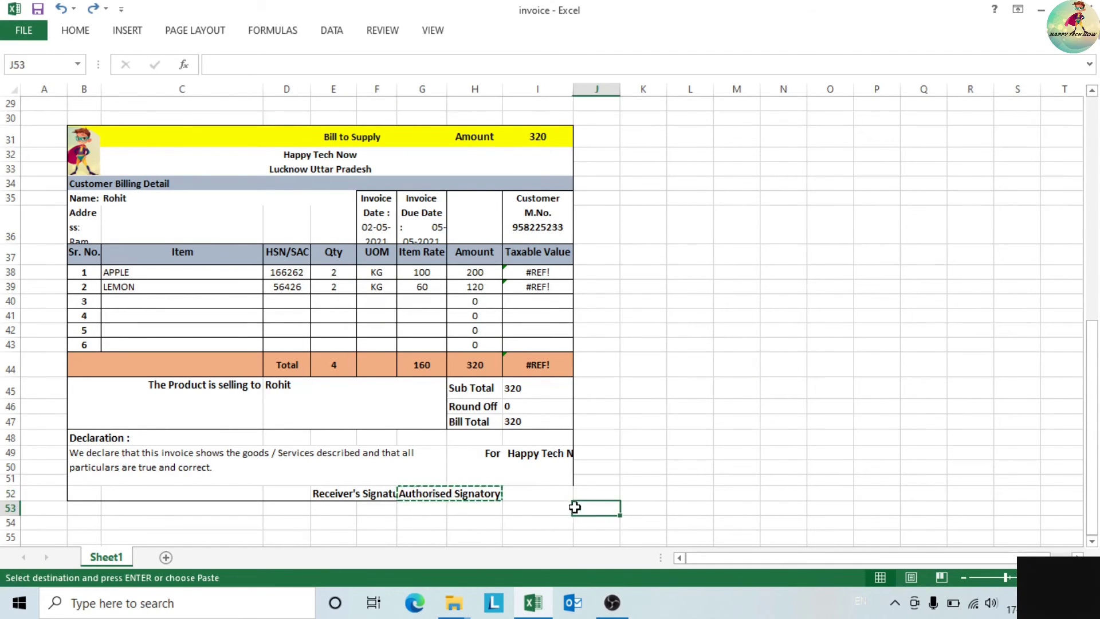
pyautogui.click(486, 496)
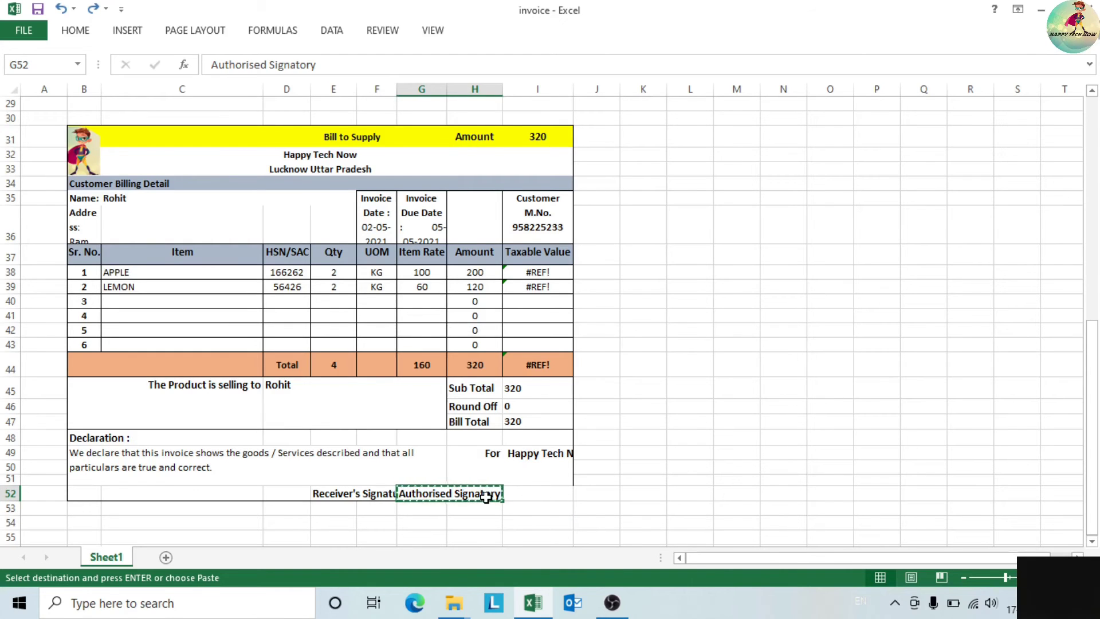
pyautogui.click(730, 423)
pyautogui.press('Return')
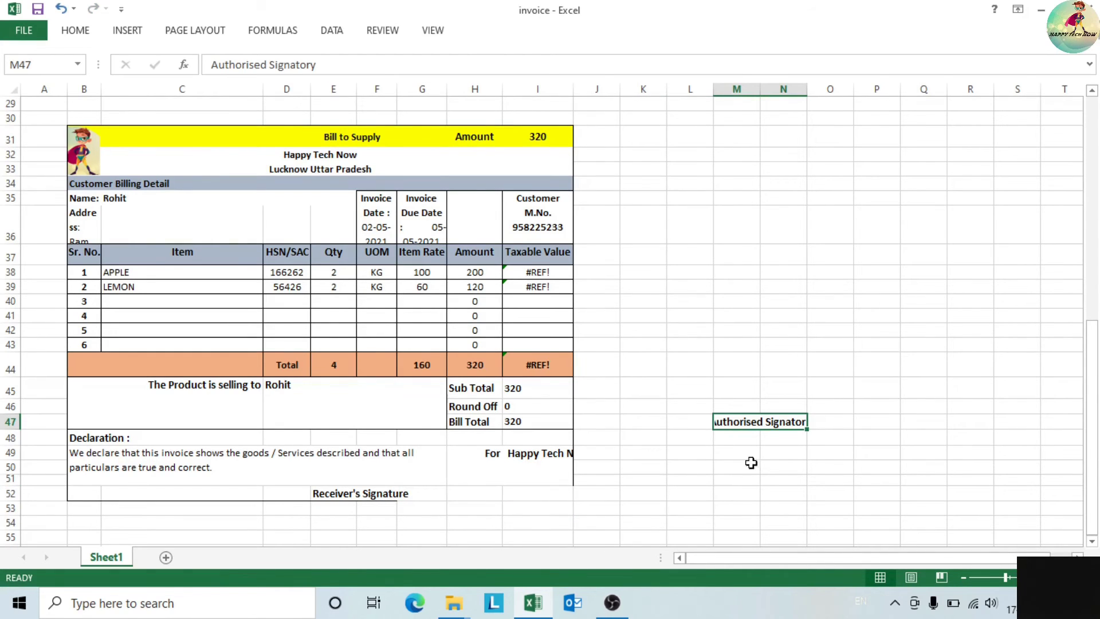
pyautogui.moveTo(811, 434); pyautogui.dragTo(498, 490)
pyautogui.click(740, 480)
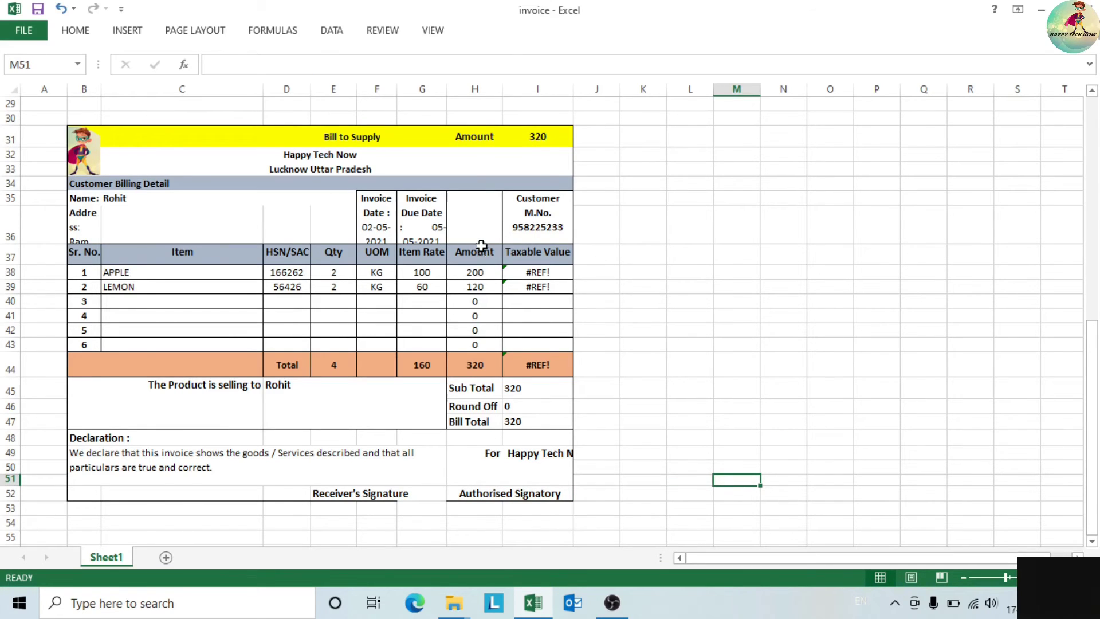
pyautogui.click(483, 227)
pyautogui.click(287, 100)
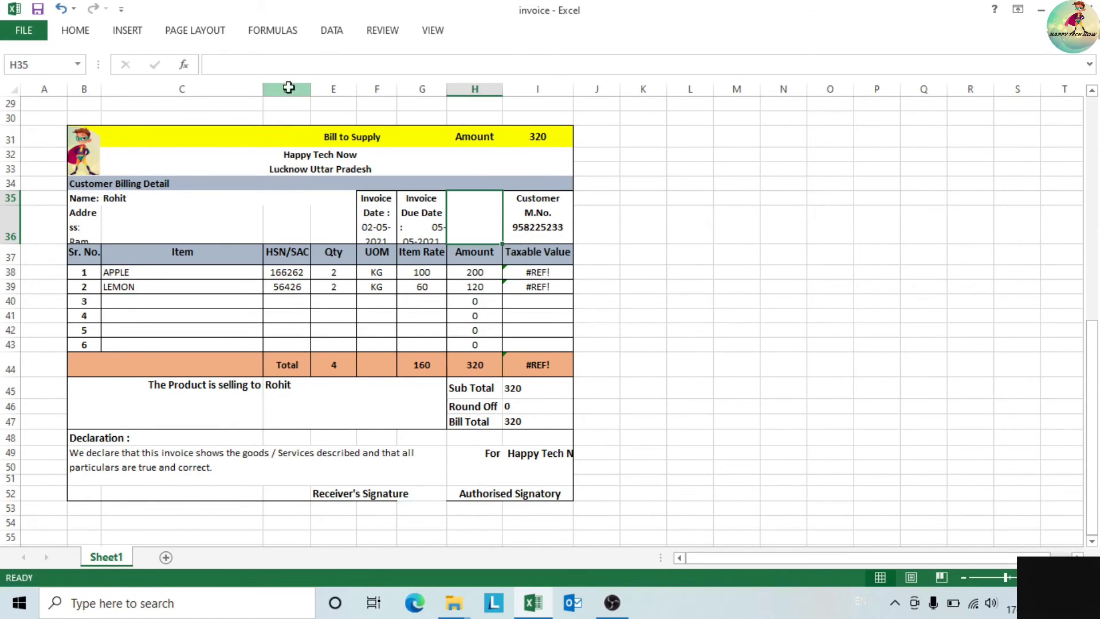
pyautogui.hotkey('ctrl', 'space')
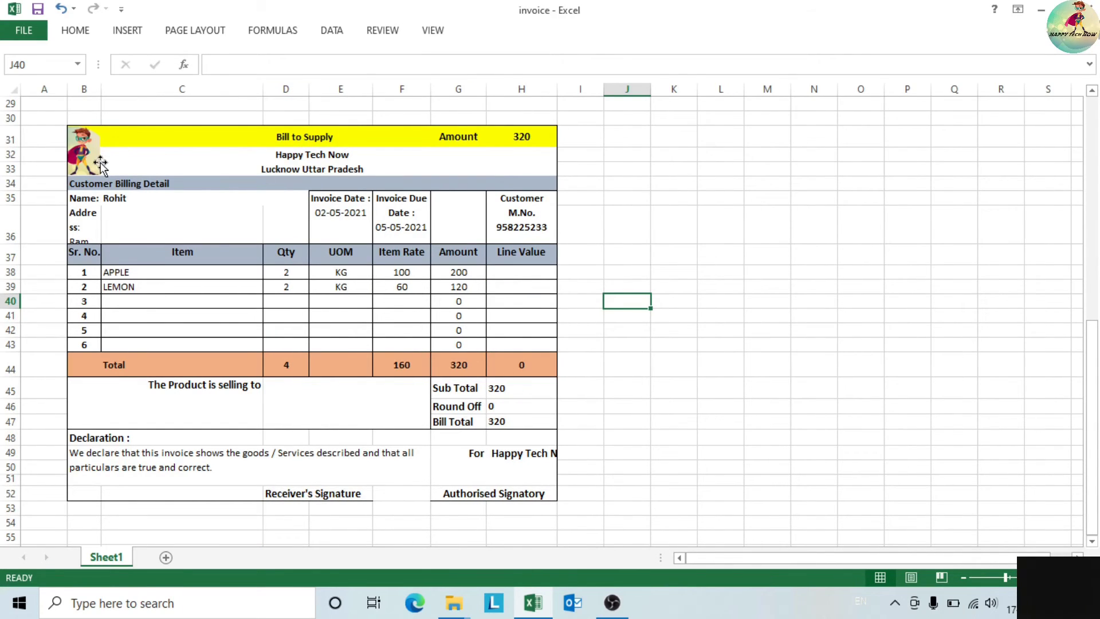
# - Widen column B, merge B36:C36 and left-align the customer address so it wraps fully
pyautogui.moveTo(99, 92); pyautogui.dragTo(118, 100)
pyautogui.moveTo(93, 220); pyautogui.dragTo(162, 226)
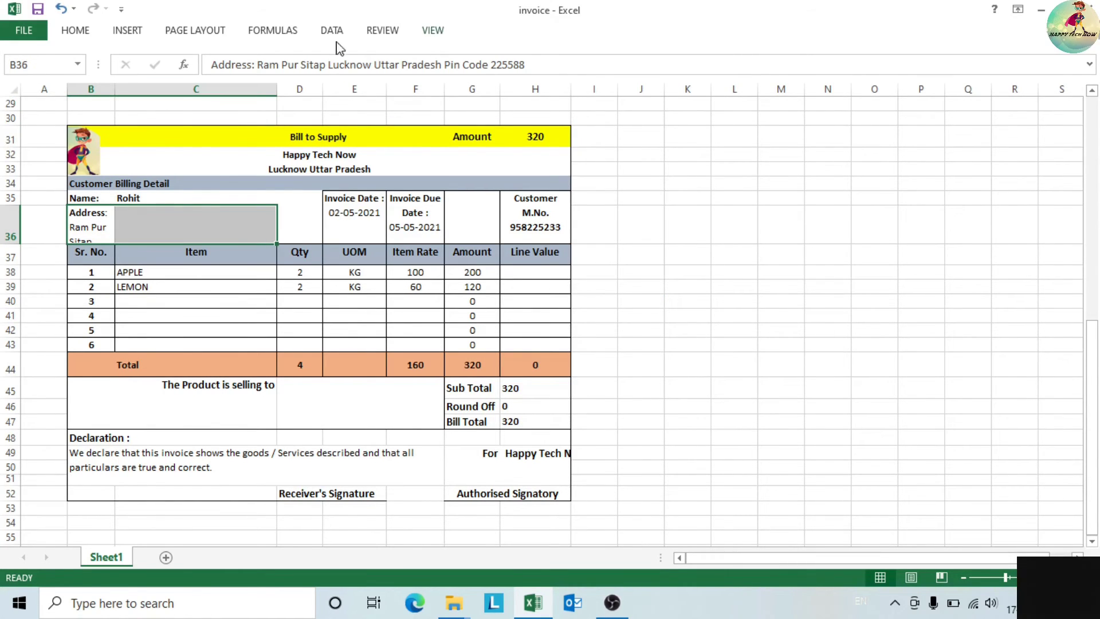
pyautogui.click(92, 34)
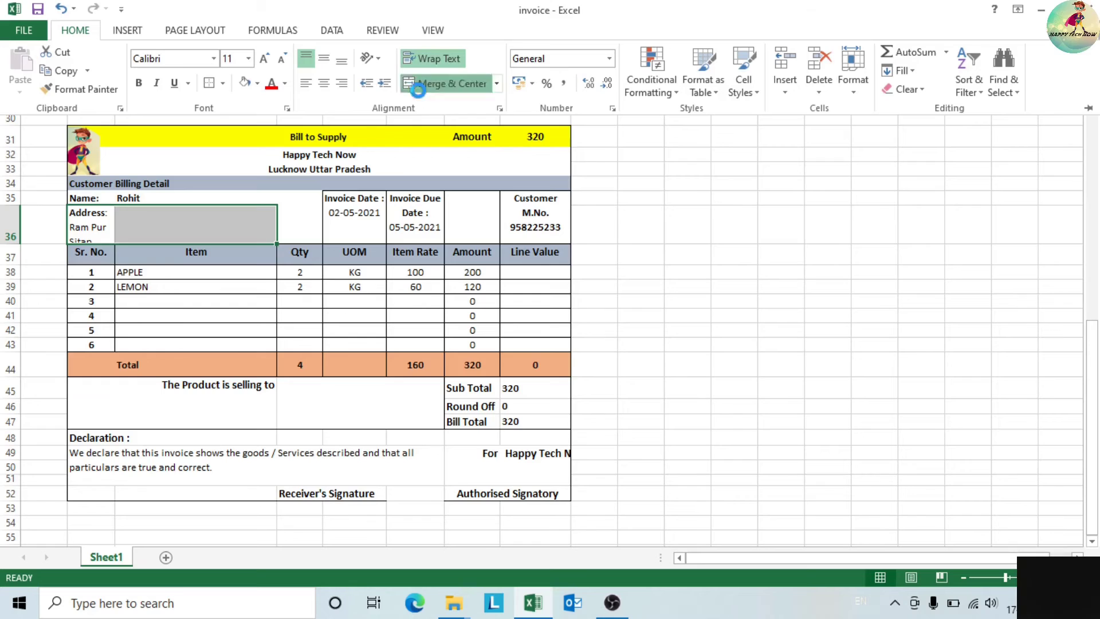
pyautogui.click(439, 84)
pyautogui.click(753, 346)
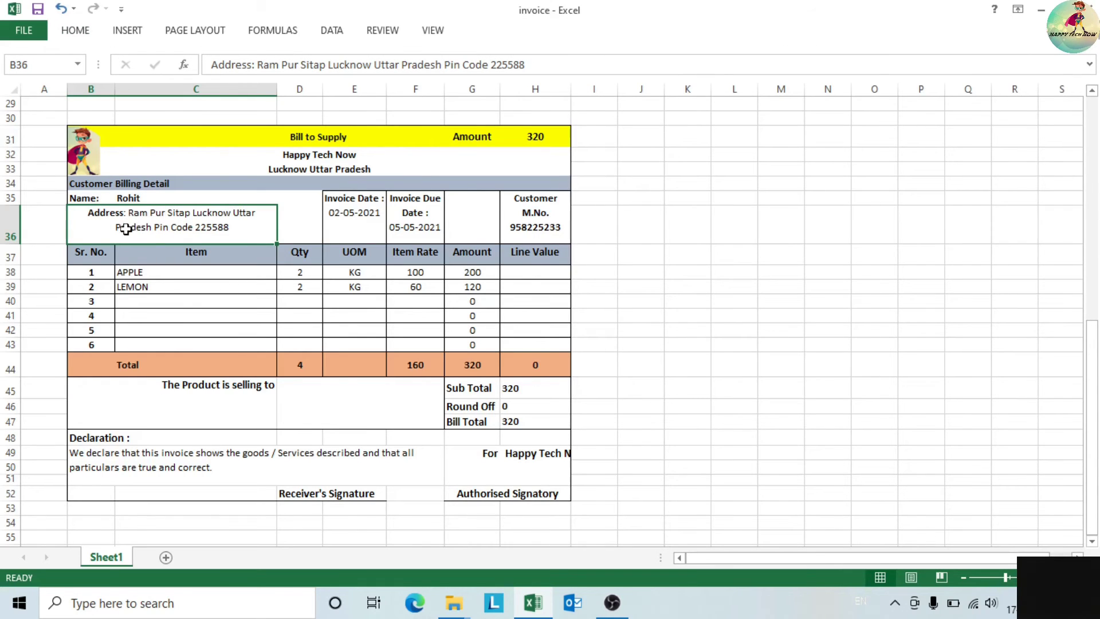
pyautogui.doubleClick(237, 229)
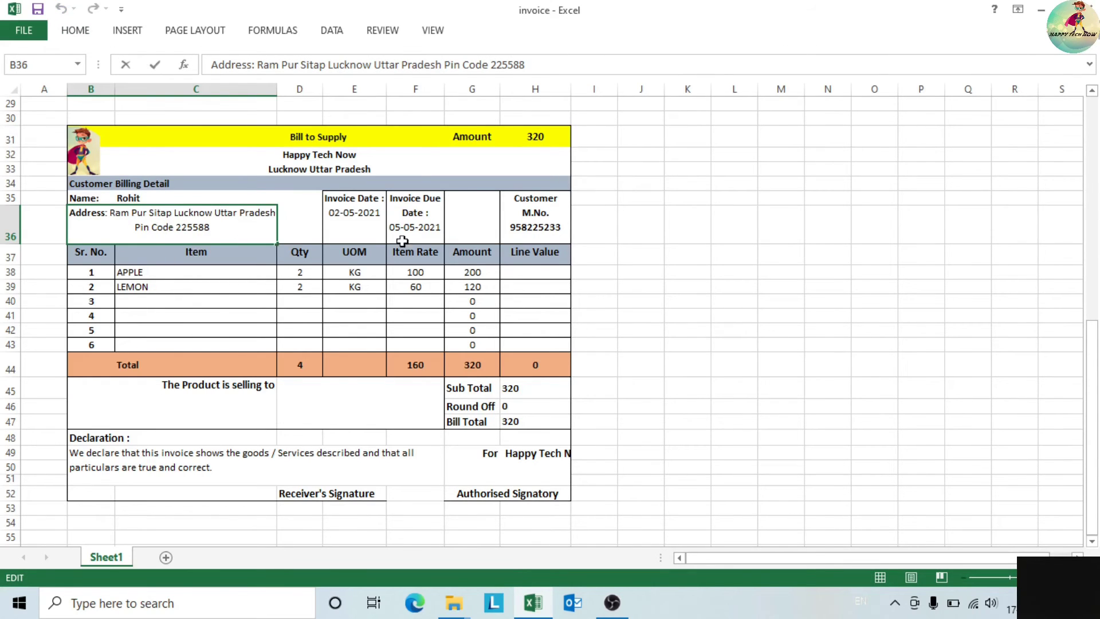
pyautogui.click(717, 286)
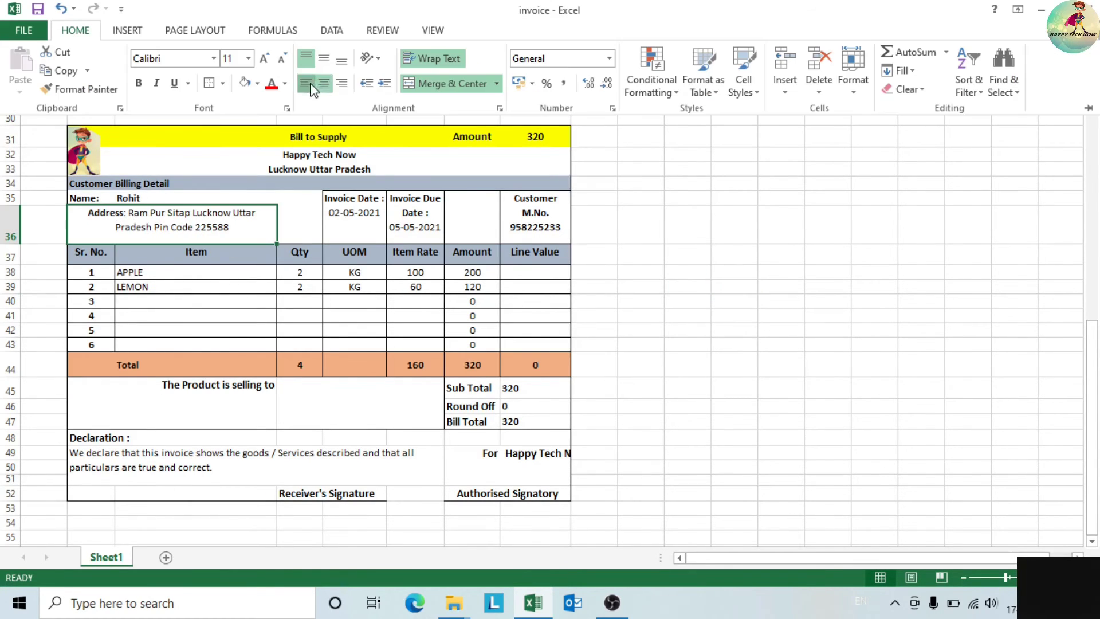
pyautogui.click(306, 83)
pyautogui.hotkey('ctrl', 'F1')
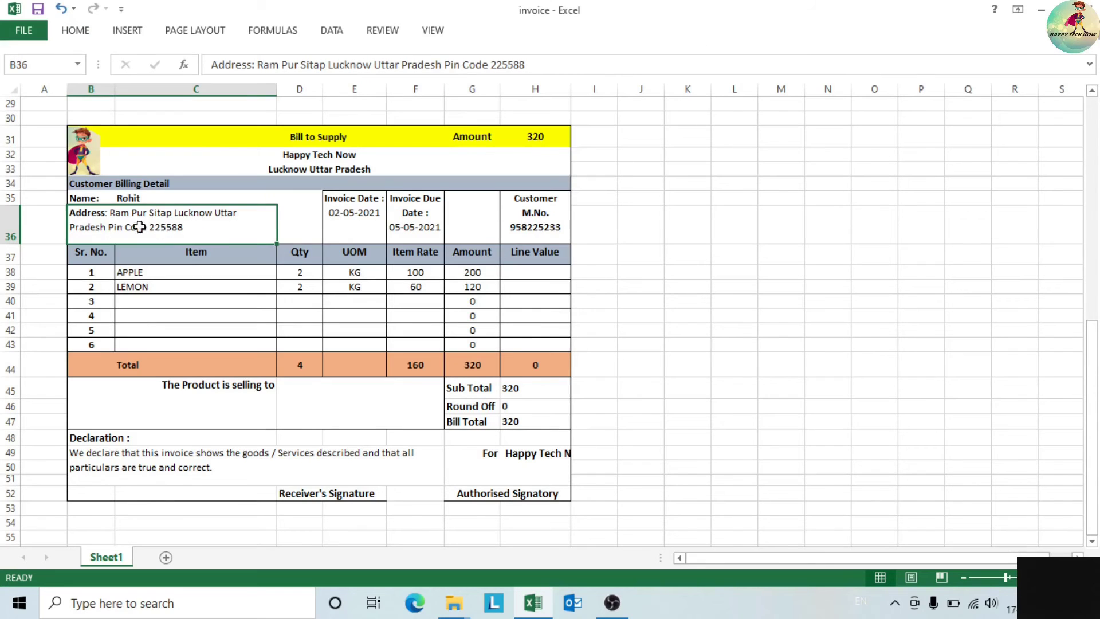
pyautogui.click(191, 304)
pyautogui.click(160, 205)
pyautogui.click(163, 232)
pyautogui.click(293, 220)
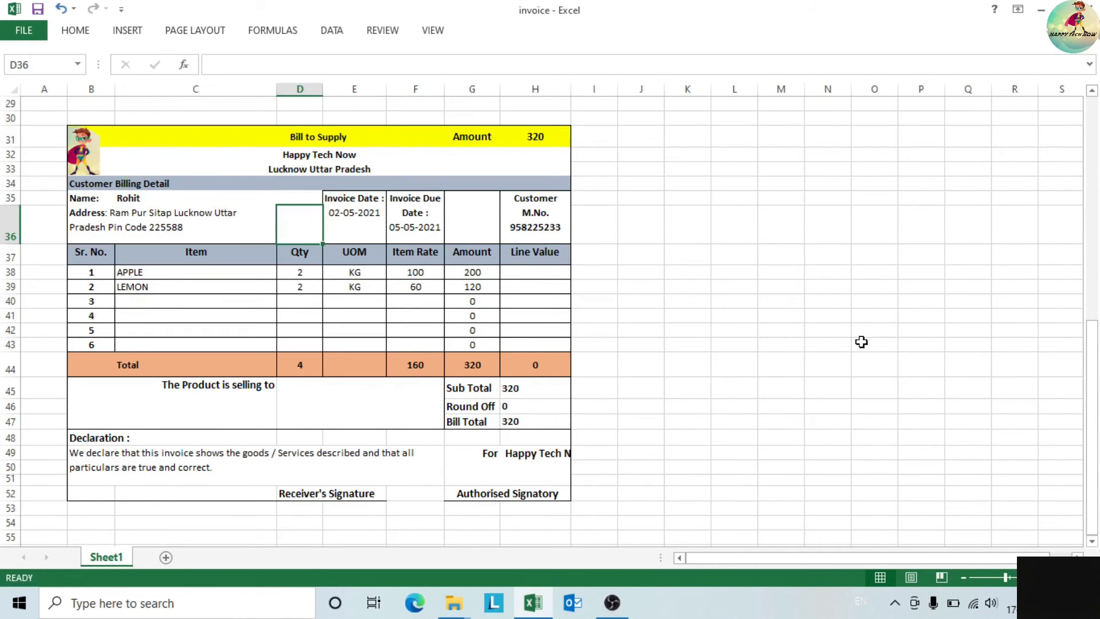
pyautogui.moveTo(911, 331); pyautogui.dragTo(883, 329)
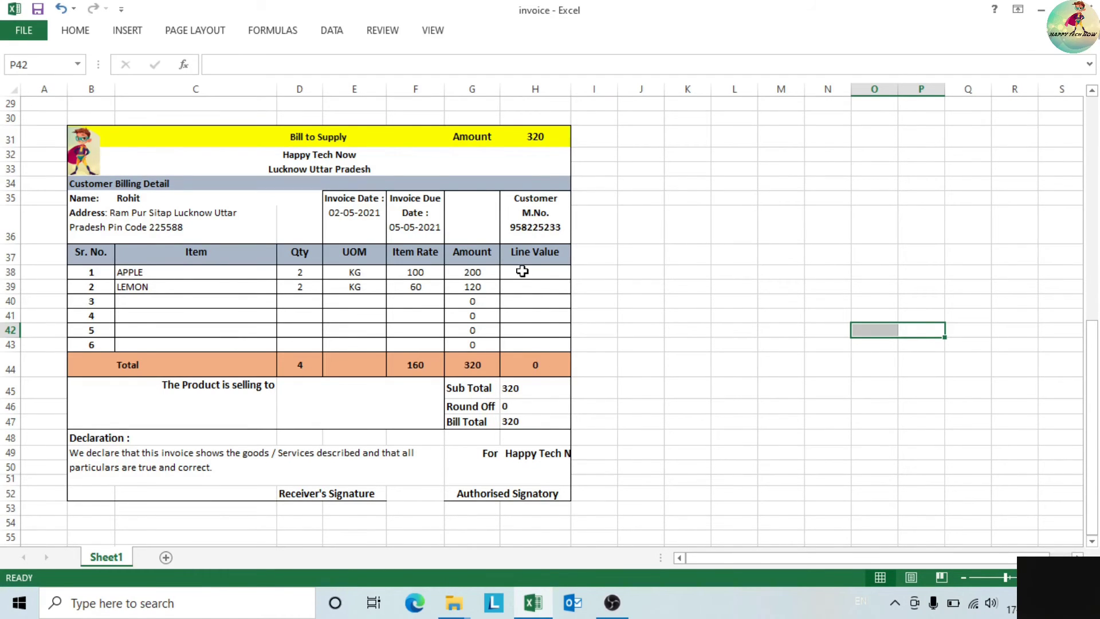
# - Select the Line Value cells H38:H43, then the whole bill, and open the Home formatting options
pyautogui.click(522, 271)
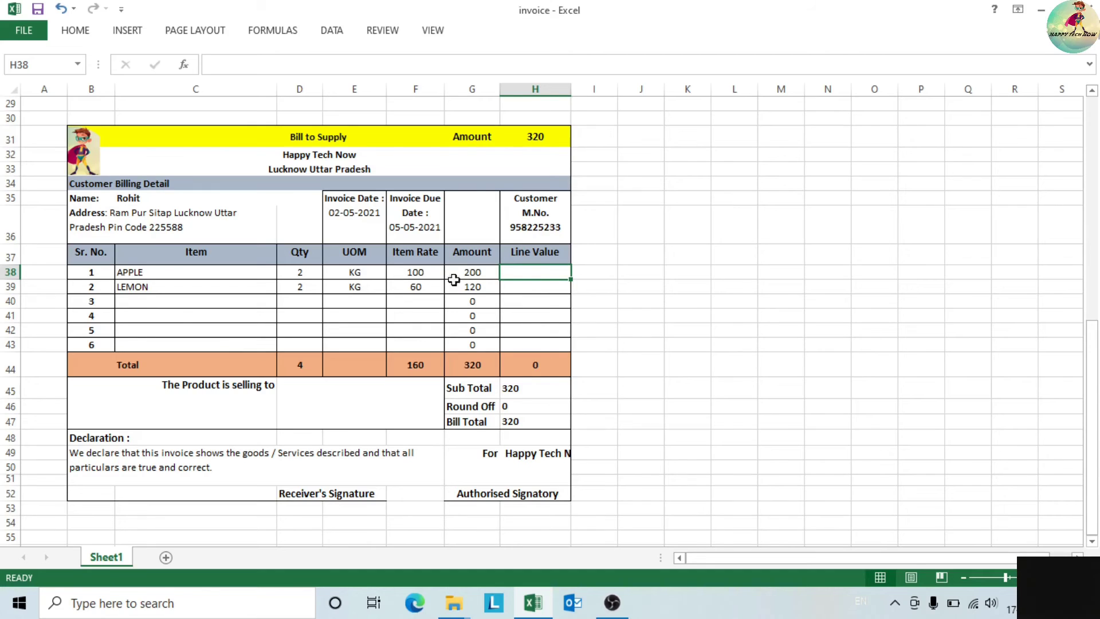
pyautogui.moveTo(536, 275); pyautogui.dragTo(545, 348)
pyautogui.click(685, 344)
pyautogui.moveTo(533, 270); pyautogui.dragTo(538, 345)
pyautogui.click(676, 329)
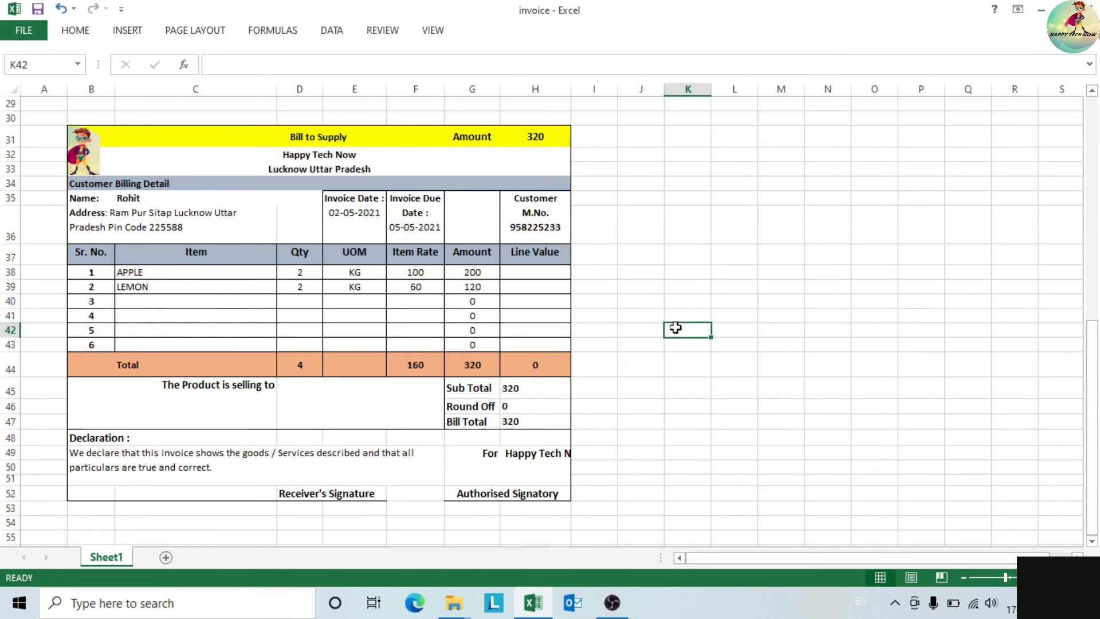
pyautogui.moveTo(97, 136); pyautogui.dragTo(376, 490)
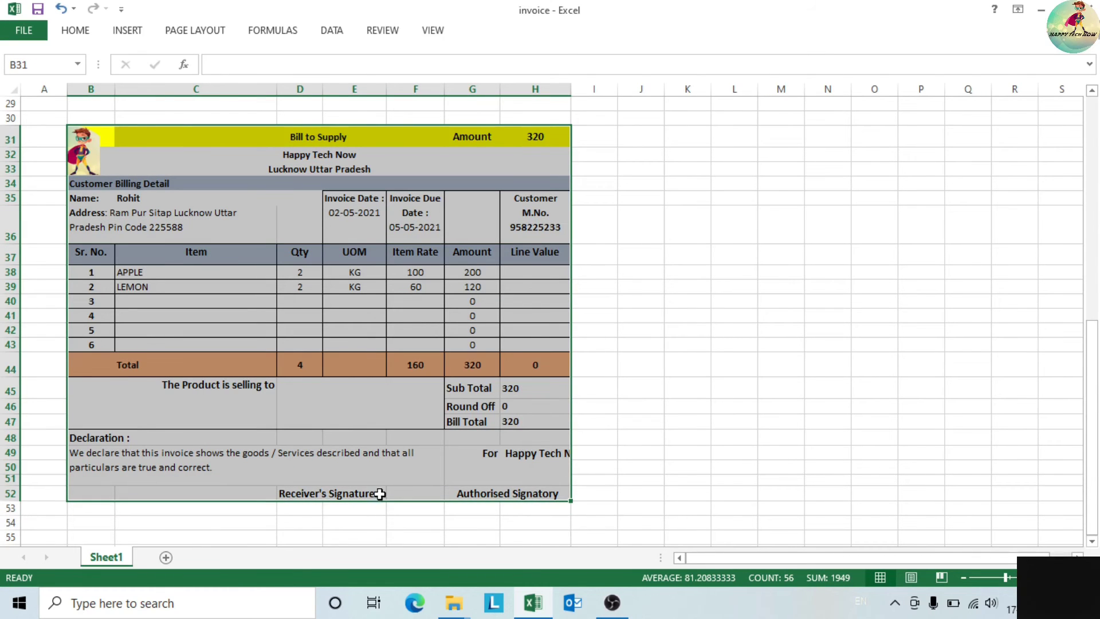
pyautogui.click(77, 31)
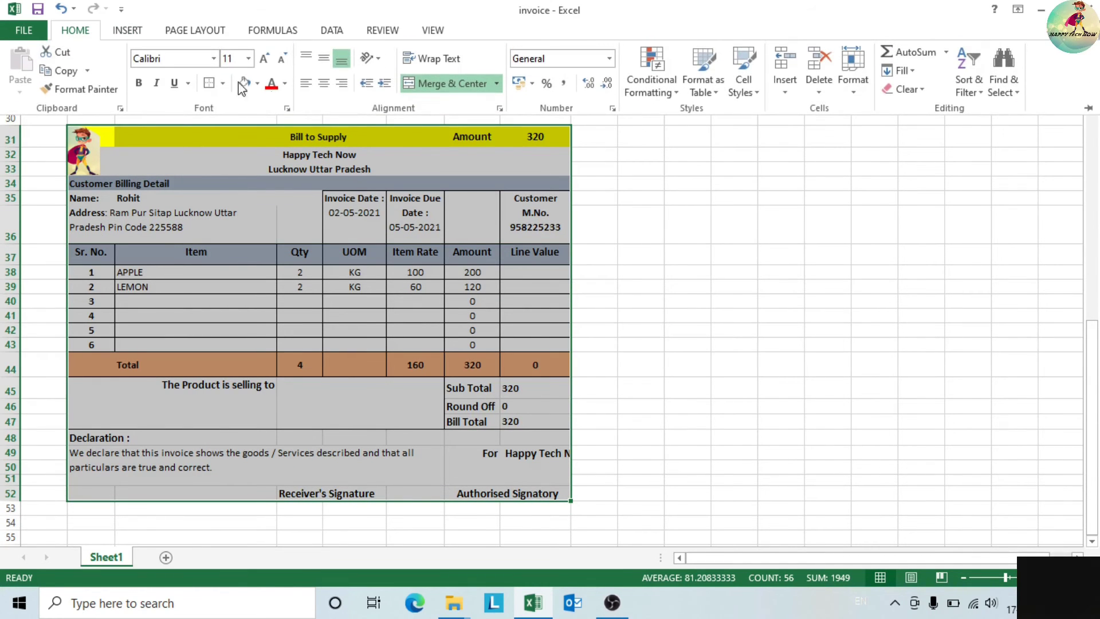
pyautogui.click(659, 390)
pyautogui.click(717, 422)
# - Shift Authorised Signatory right and remove leading spaces so For Happy Tech Now fits
pyautogui.click(456, 496)
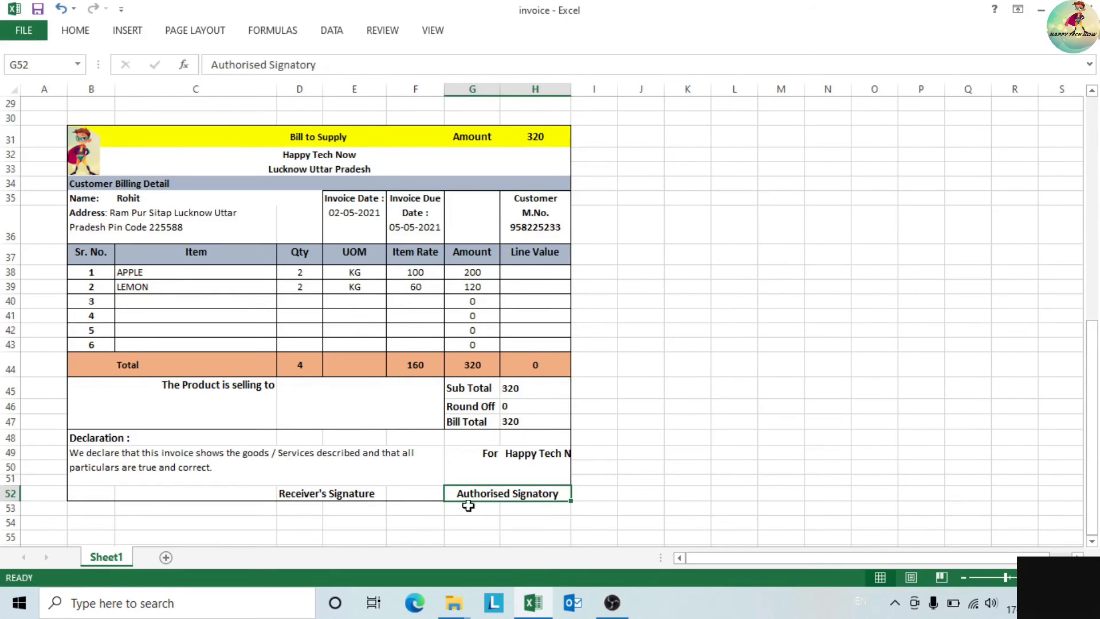
pyautogui.doubleClick(457, 496)
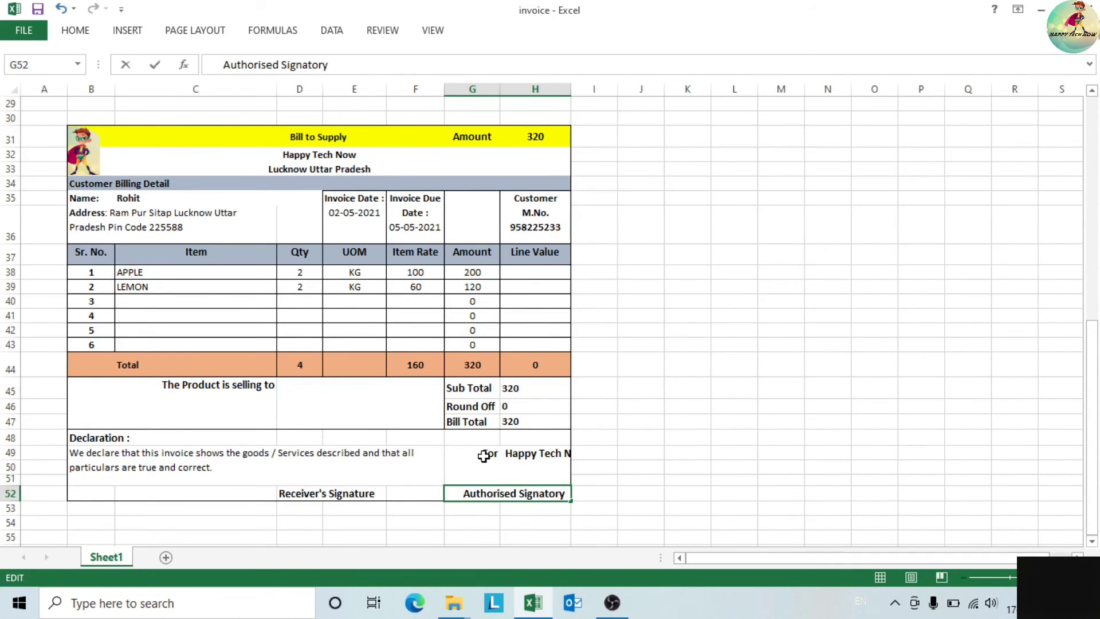
pyautogui.doubleClick(552, 460)
pyautogui.press('BackSpace')
pyautogui.press('BackSpace')
pyautogui.press('BackSpace')
pyautogui.press('BackSpace')
pyautogui.press('BackSpace')
pyautogui.press('BackSpace')
pyautogui.press('BackSpace')
pyautogui.press('BackSpace')
pyautogui.press('BackSpace')
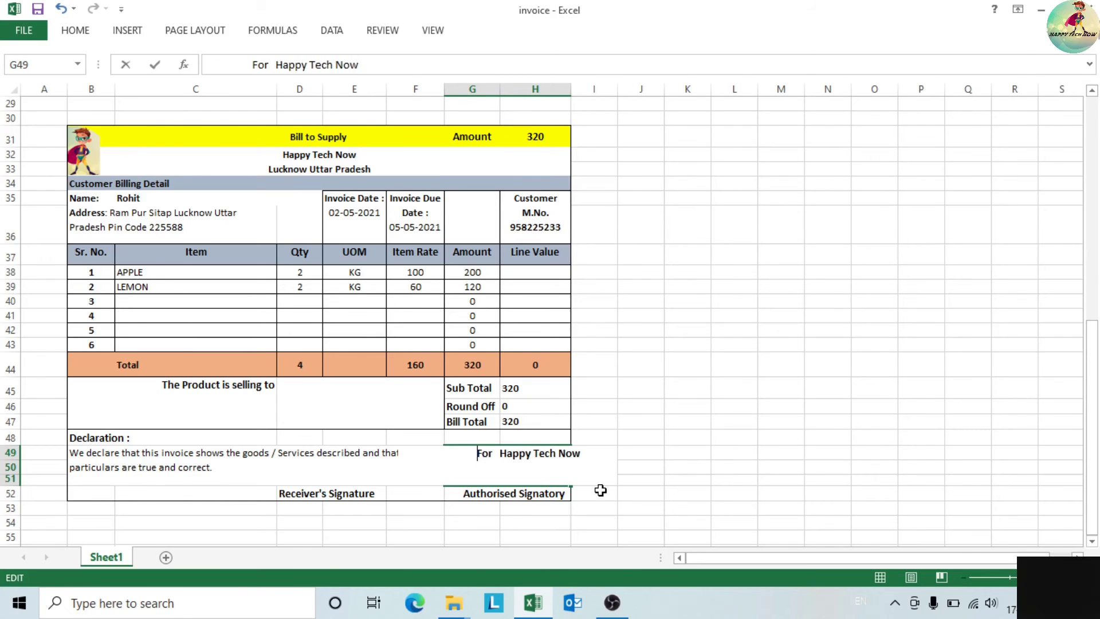
pyautogui.press('BackSpace')
pyautogui.press('BackSpace')
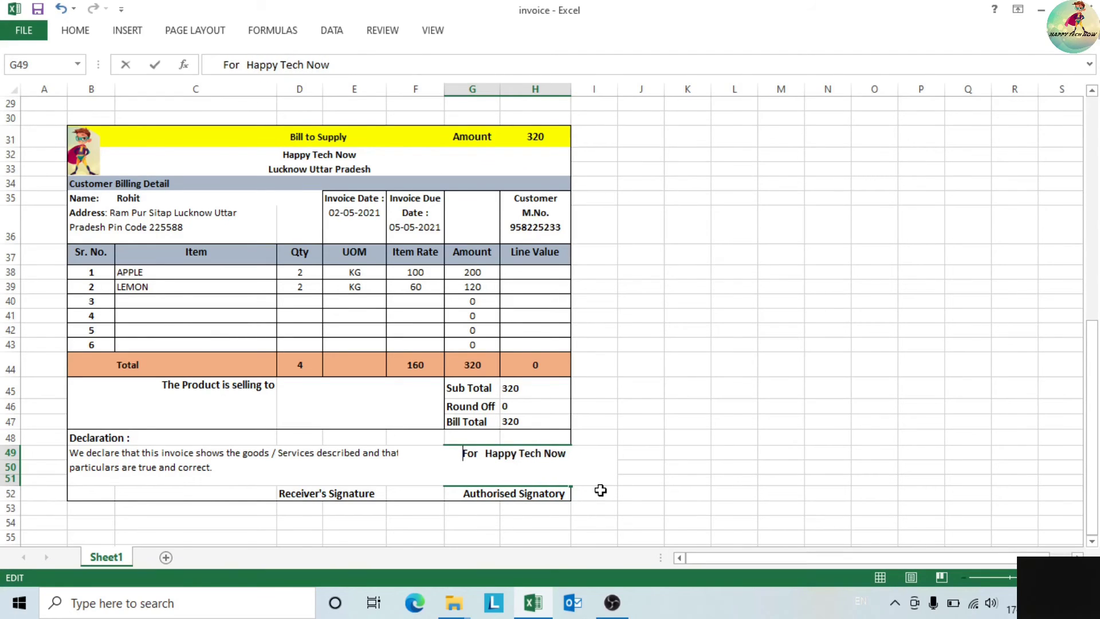
pyautogui.click(884, 496)
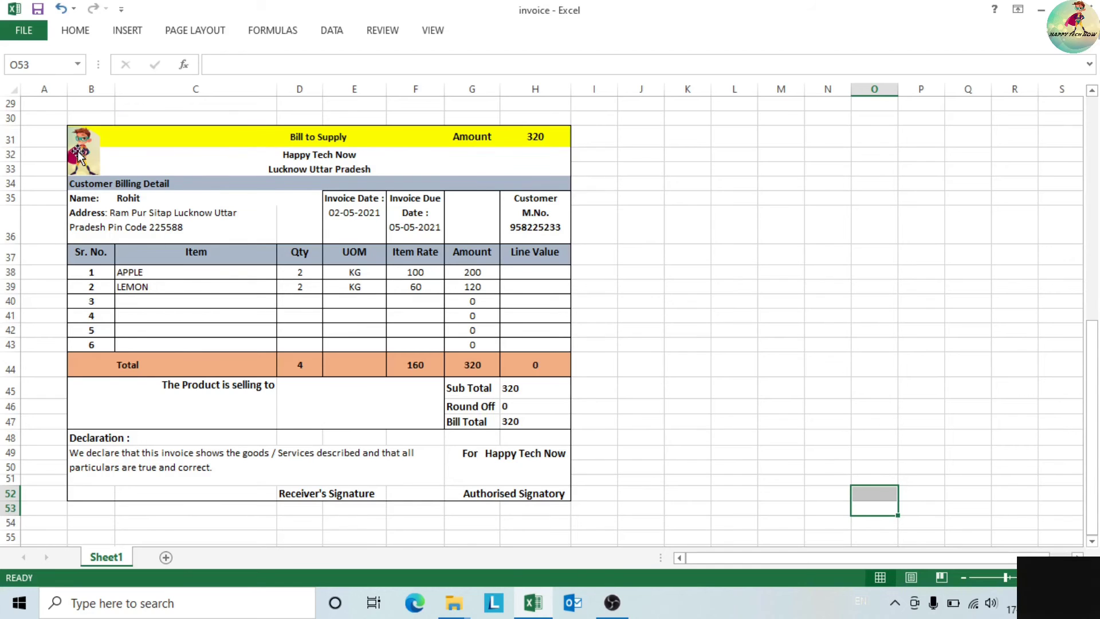
pyautogui.click(325, 154)
pyautogui.click(326, 169)
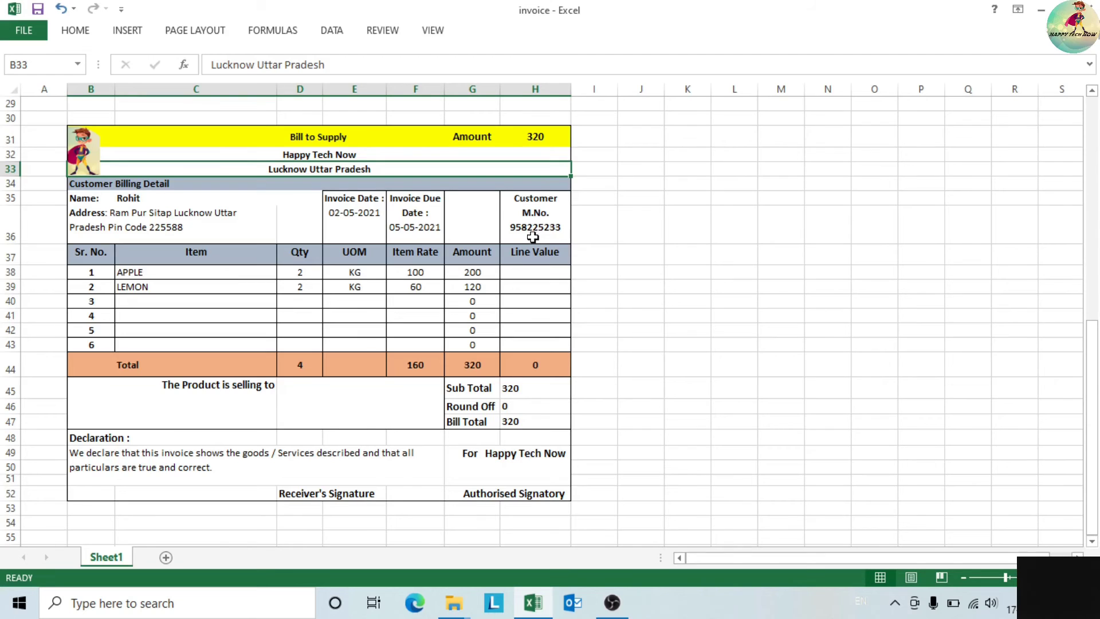
pyautogui.click(706, 234)
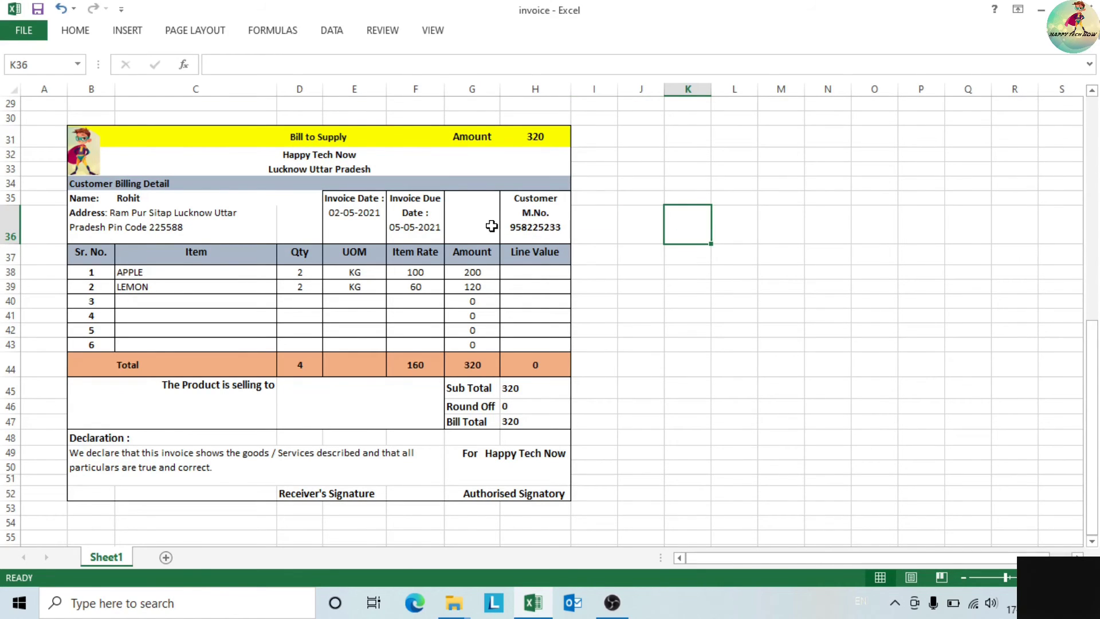
# - Enter =C35 in merged cell D45 after "The Product is selling to" to show the customer name
pyautogui.moveTo(238, 228); pyautogui.dragTo(286, 229)
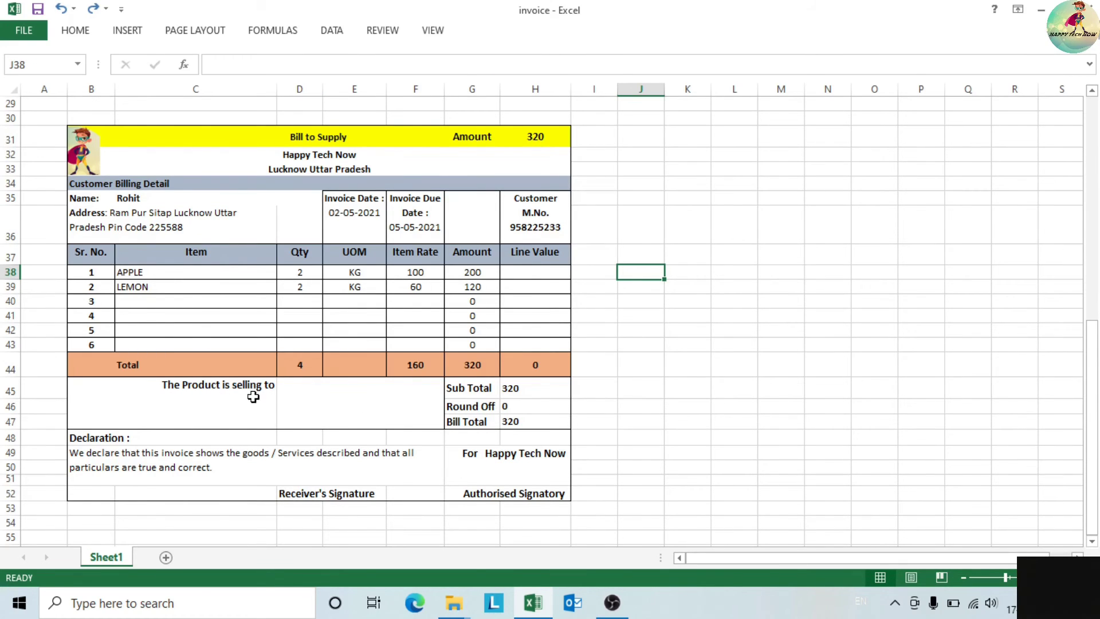
pyautogui.doubleClick(291, 389)
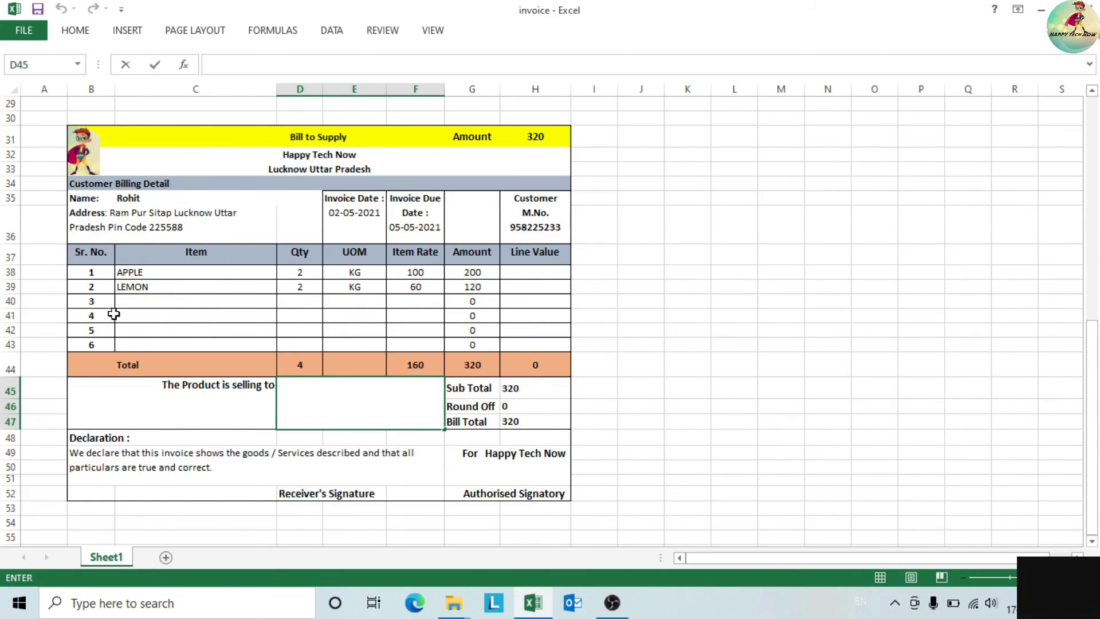
pyautogui.click(159, 202)
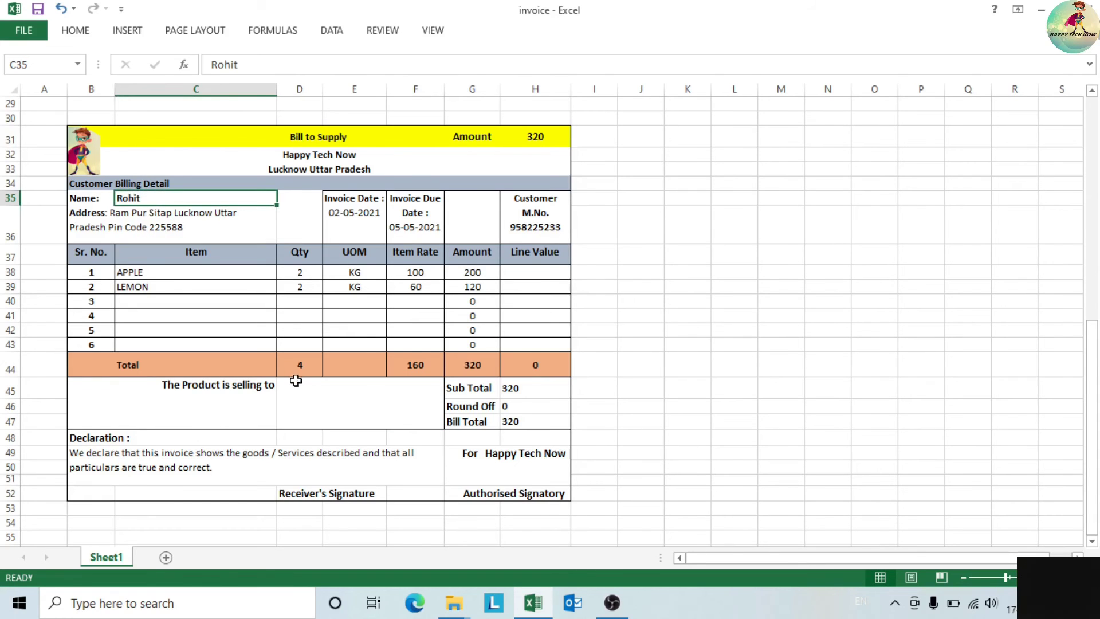
pyautogui.click(292, 384)
pyautogui.write('=')
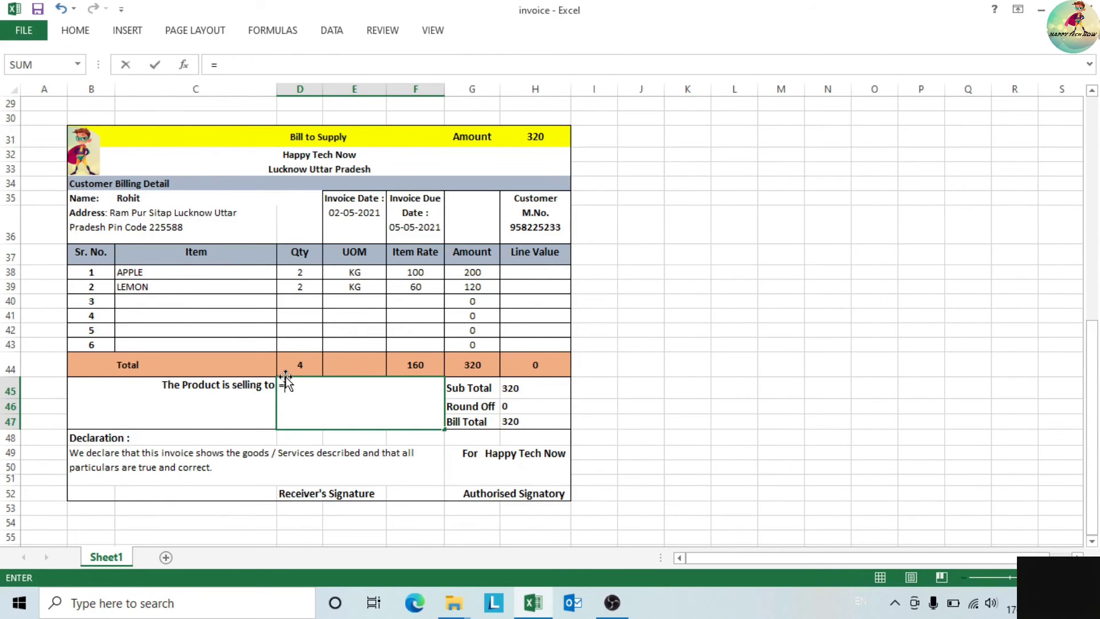
pyautogui.click(136, 198)
pyautogui.press('Return')
pyautogui.click(359, 414)
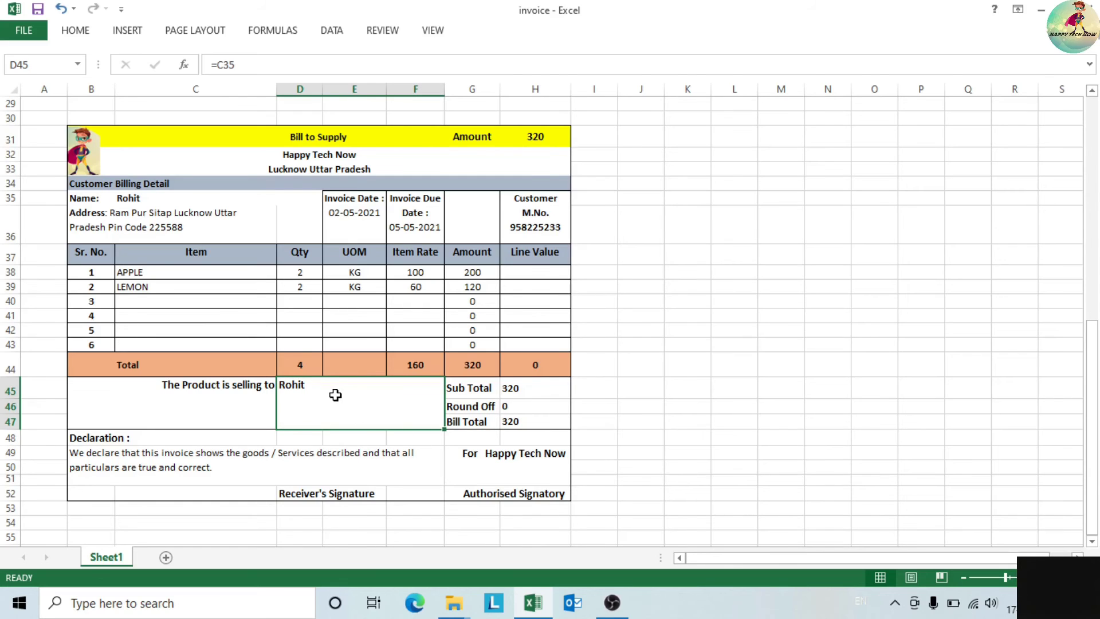
pyautogui.click(516, 139)
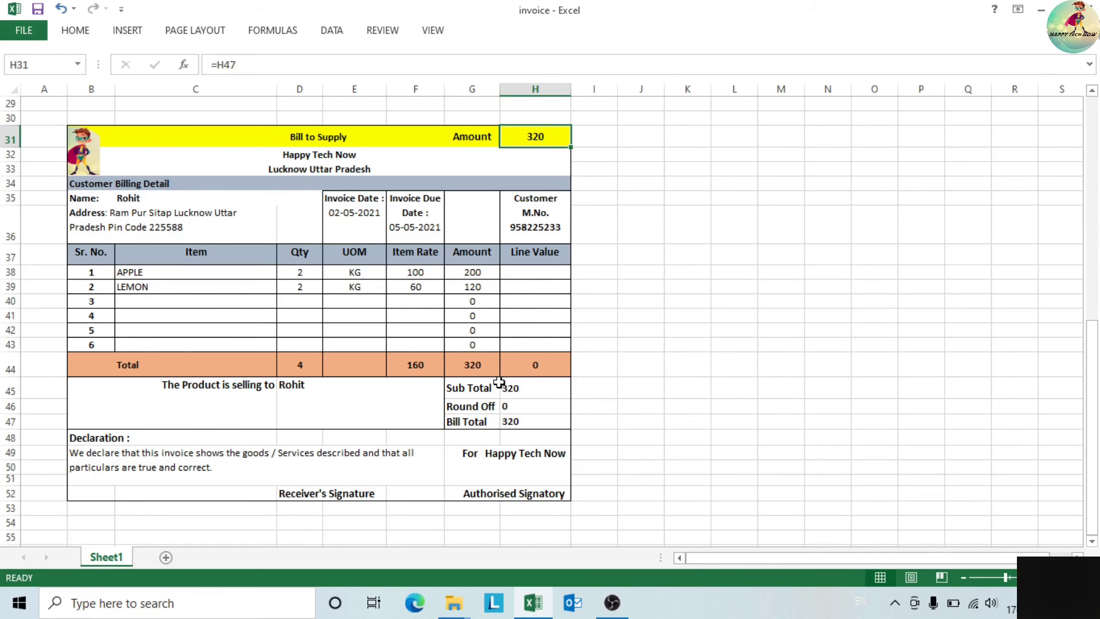
pyautogui.click(685, 420)
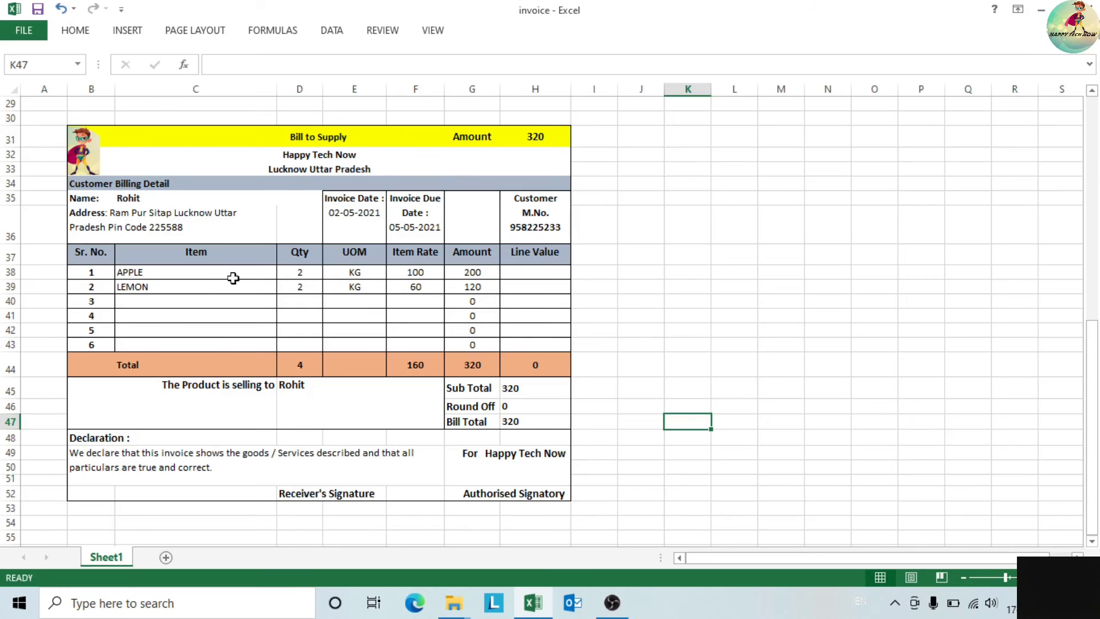
# - Enter APPLE quantity 3 in D38 and LEMON quantity 5 in D39, then verify the totals read 600
pyautogui.click(307, 273)
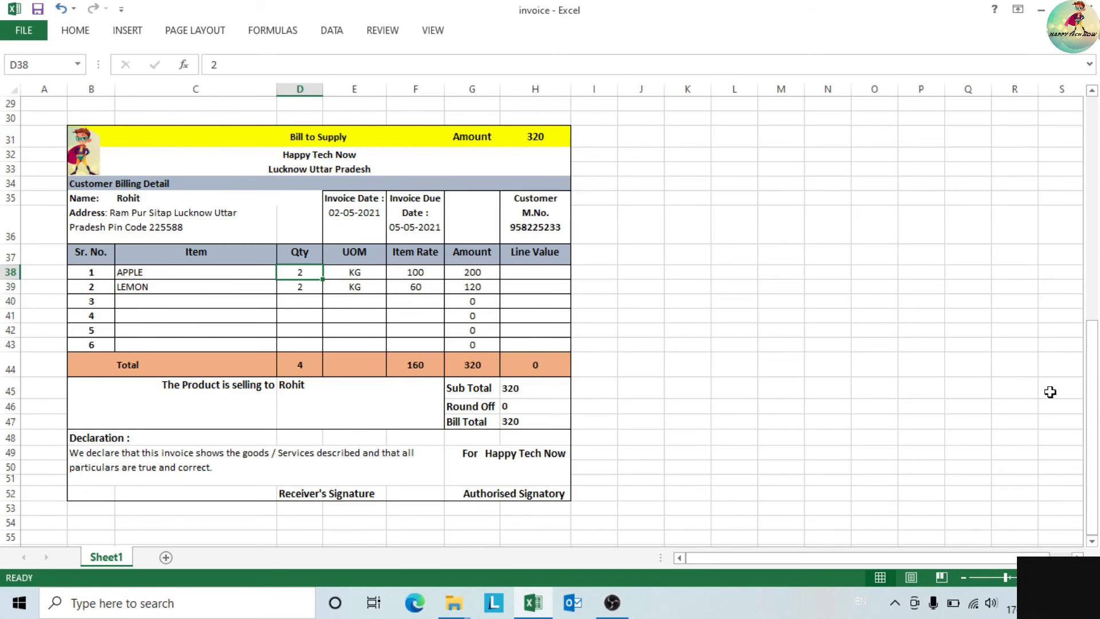
pyautogui.write('3')
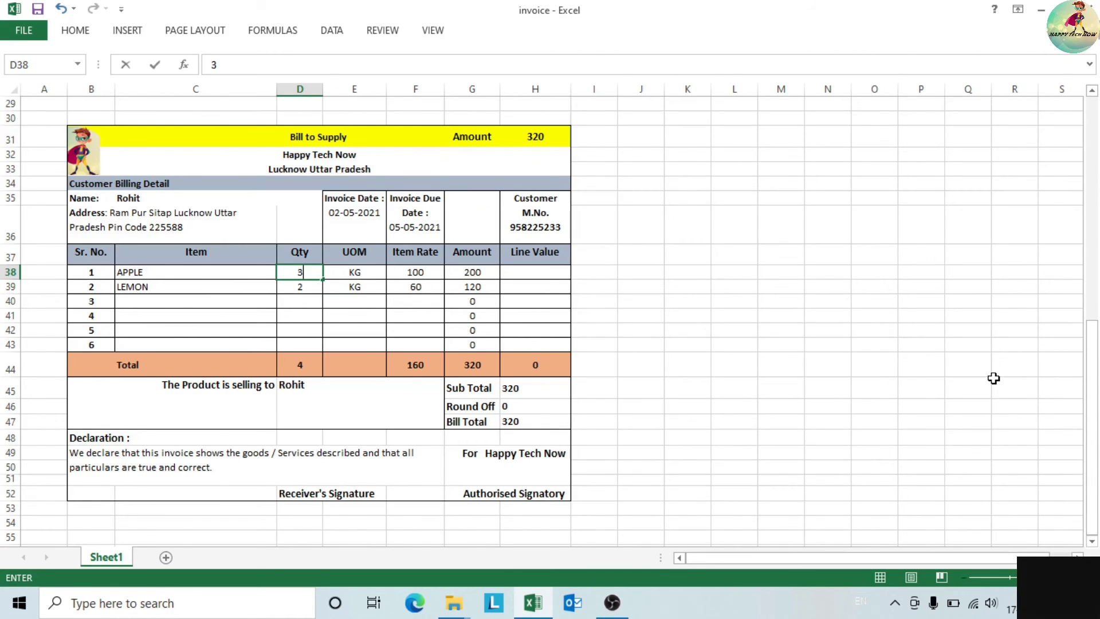
pyautogui.click(622, 333)
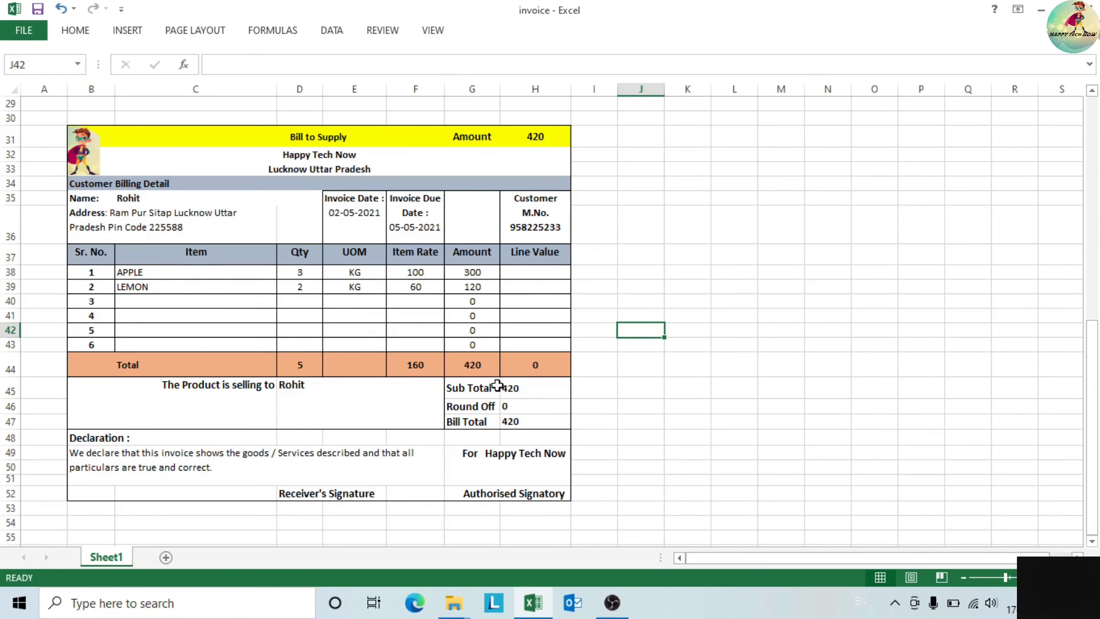
pyautogui.click(319, 287)
pyautogui.write('5')
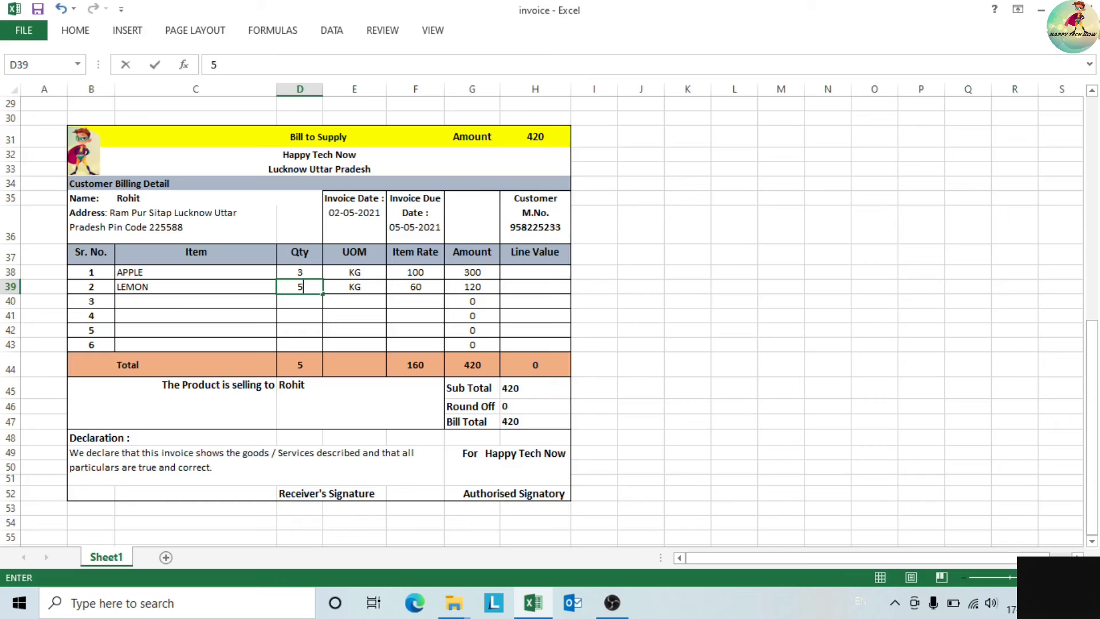
pyautogui.click(672, 345)
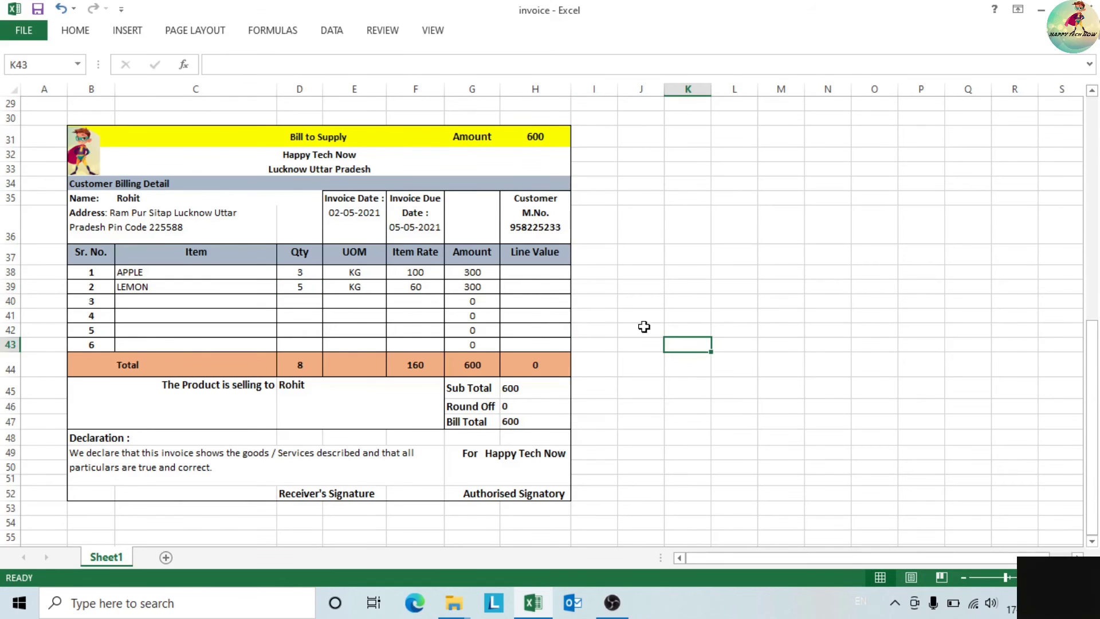
pyautogui.click(537, 422)
pyautogui.click(530, 143)
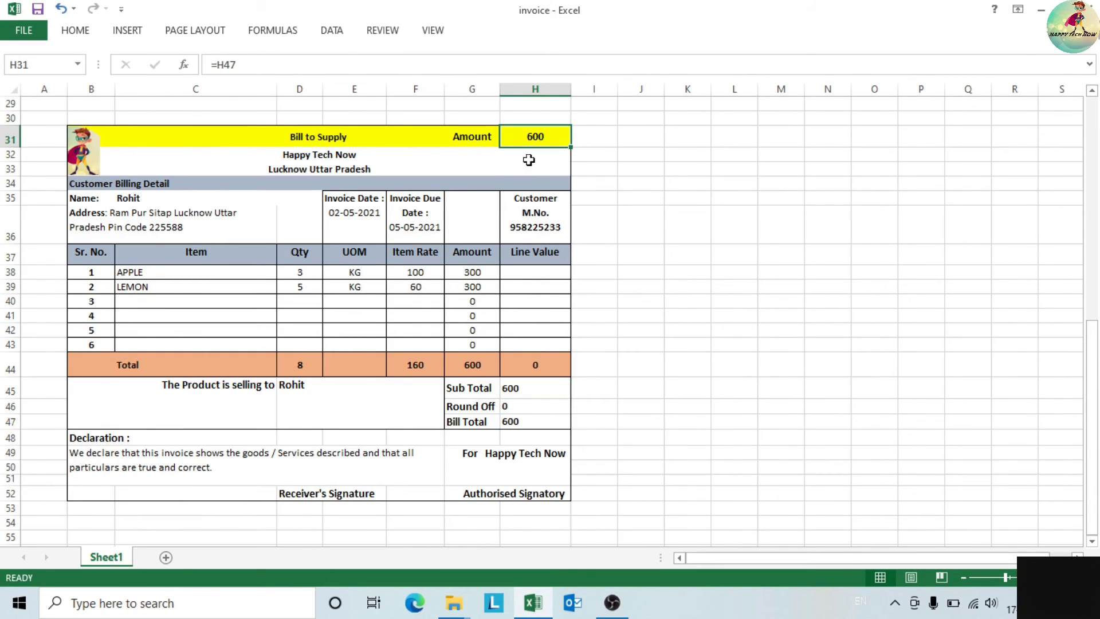
pyautogui.click(493, 373)
pyautogui.click(536, 389)
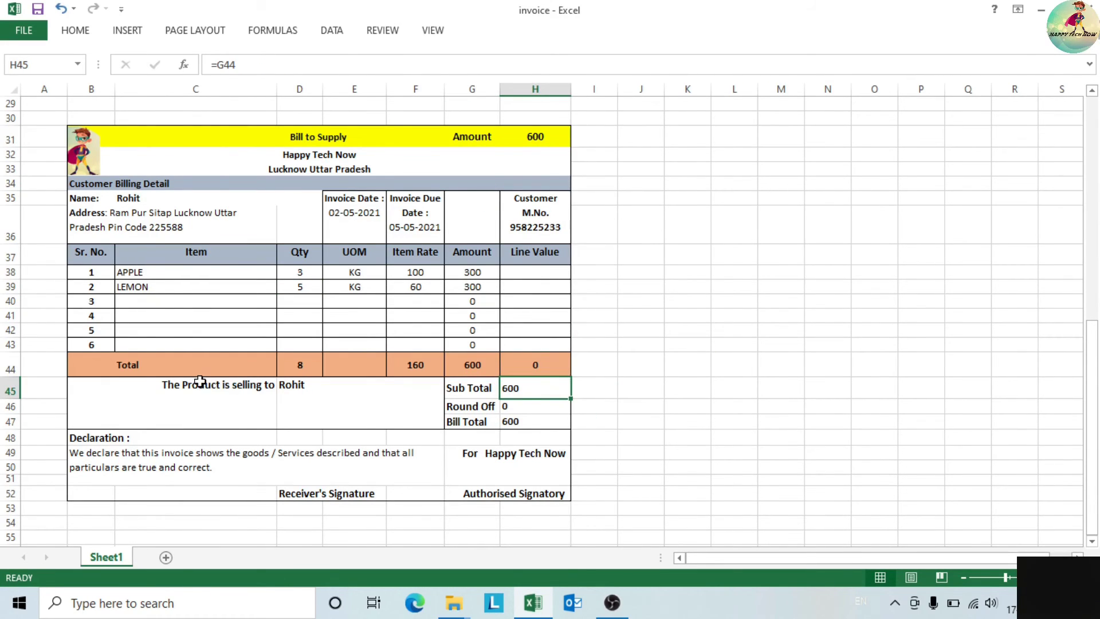
# - Copy the entire Sheet1 worksheet and add a new blank Sheet2
pyautogui.moveTo(1092, 381); pyautogui.dragTo(1093, 275)
pyautogui.moveTo(10, 334); pyautogui.dragTo(20, 607)
pyautogui.click(8, 87)
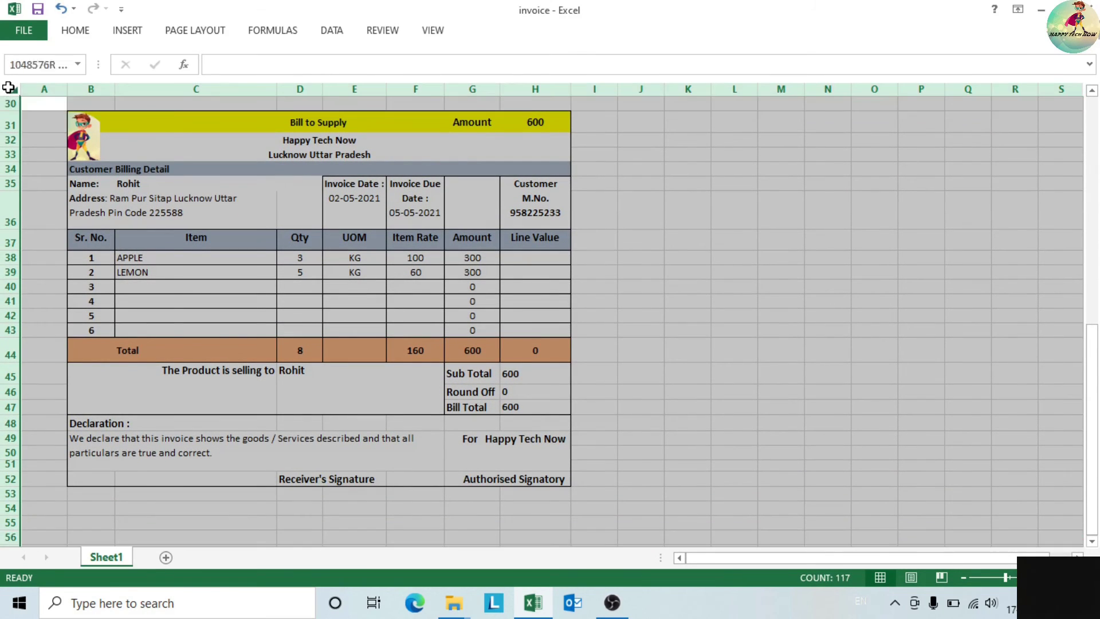
pyautogui.rightClick(9, 87)
pyautogui.click(43, 117)
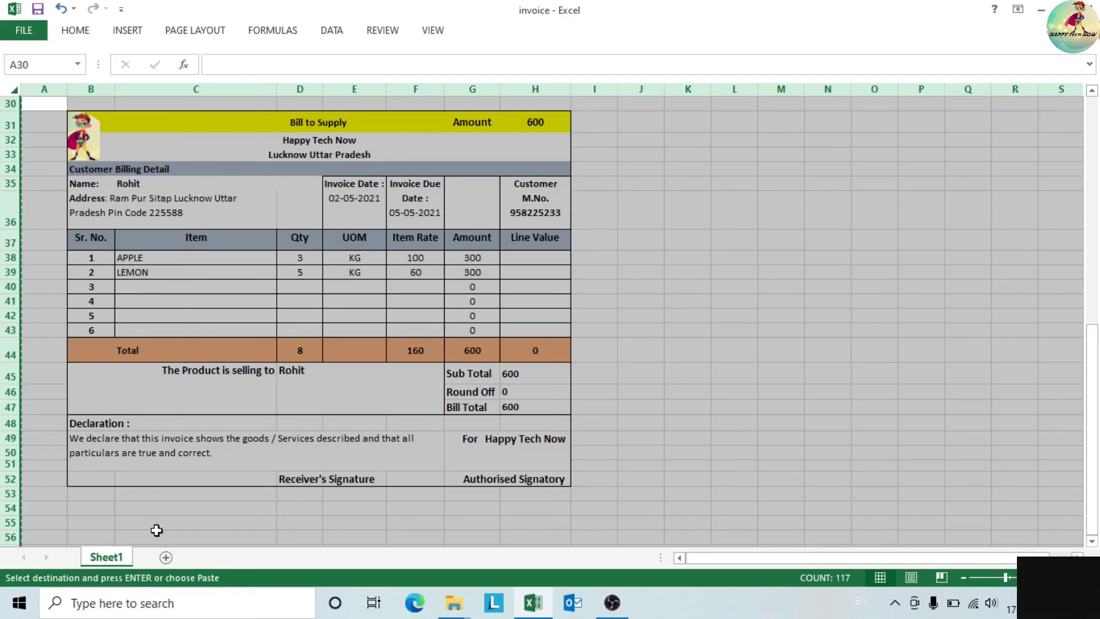
pyautogui.click(166, 557)
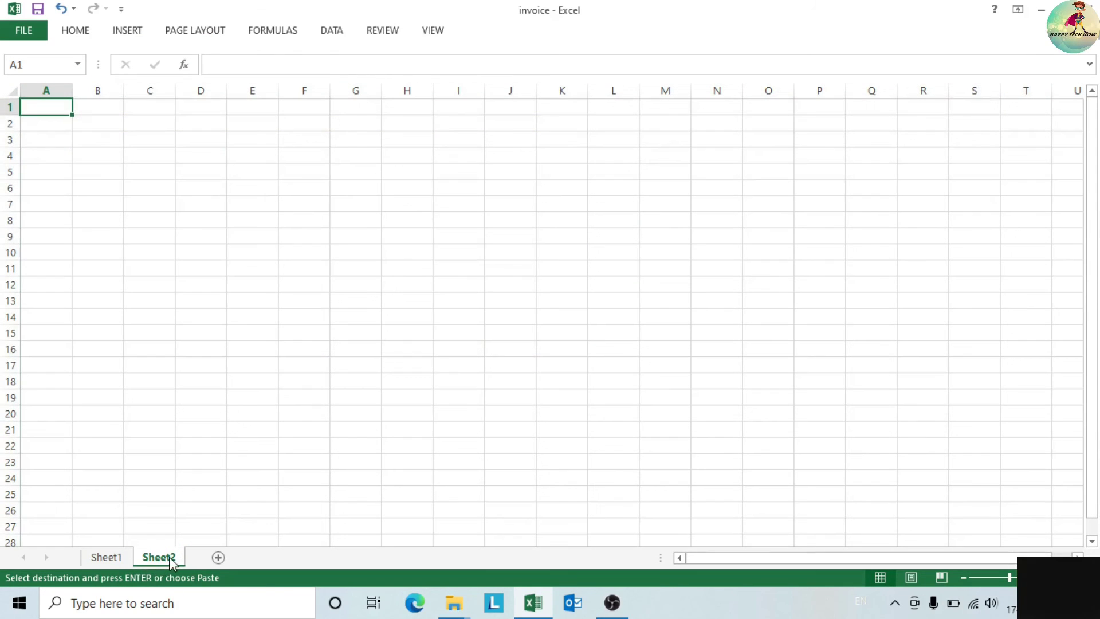
# - Paste the copied invoice into Sheet2 and select the tax invoice rows from row 4 downward
pyautogui.click(9, 90)
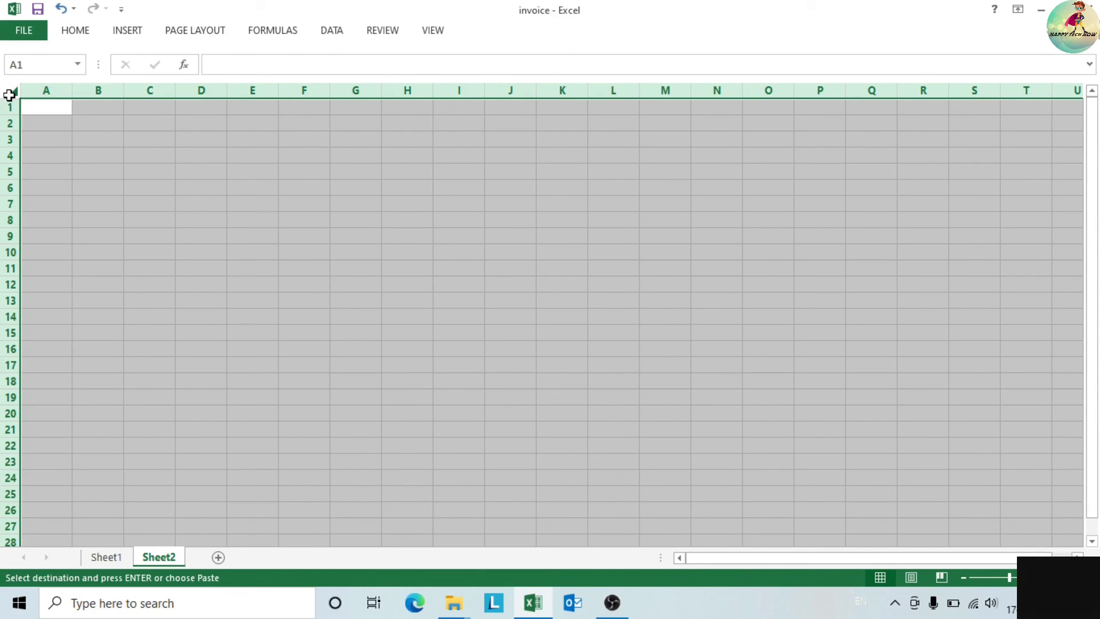
pyautogui.rightClick(10, 94)
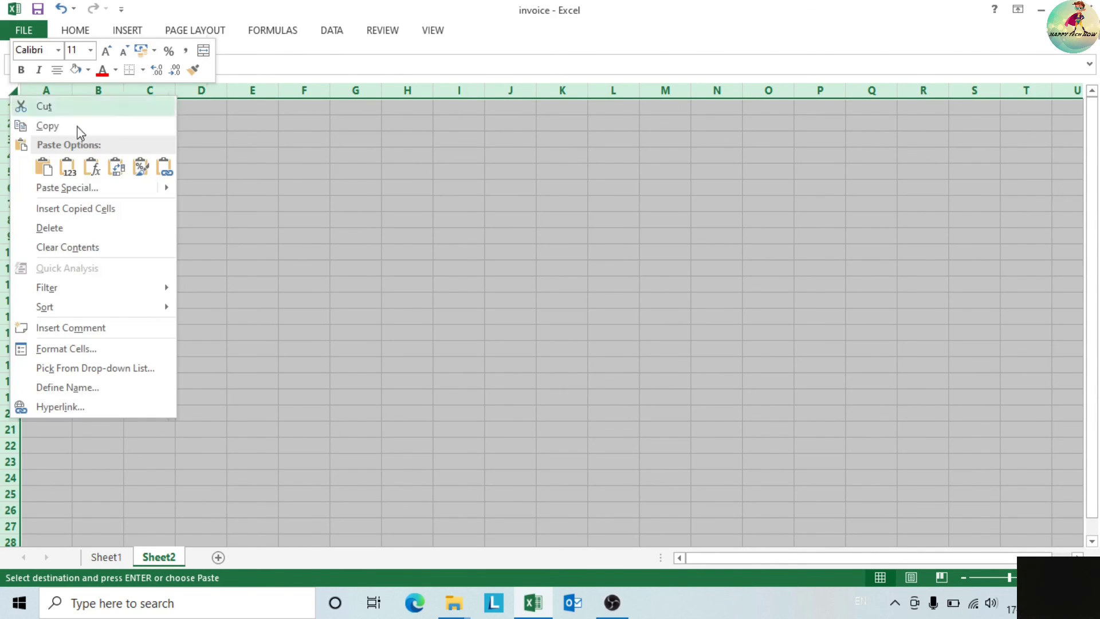
pyautogui.click(42, 168)
pyautogui.click(692, 289)
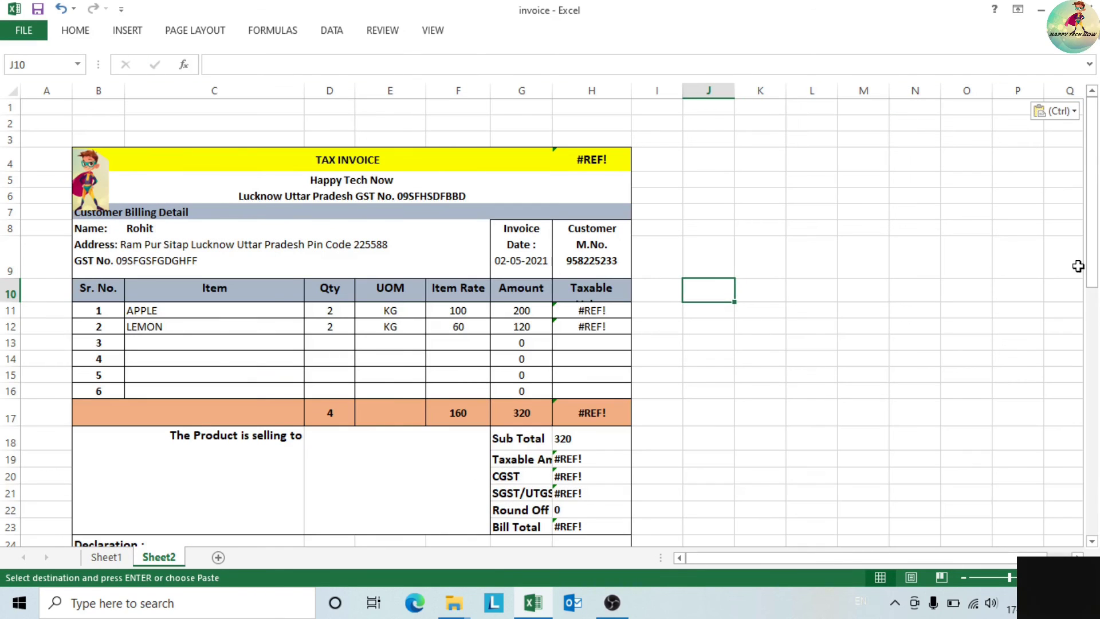
pyautogui.moveTo(1092, 280); pyautogui.dragTo(1092, 280)
pyautogui.click(10, 162)
pyautogui.moveTo(12, 202); pyautogui.dragTo(46, 487)
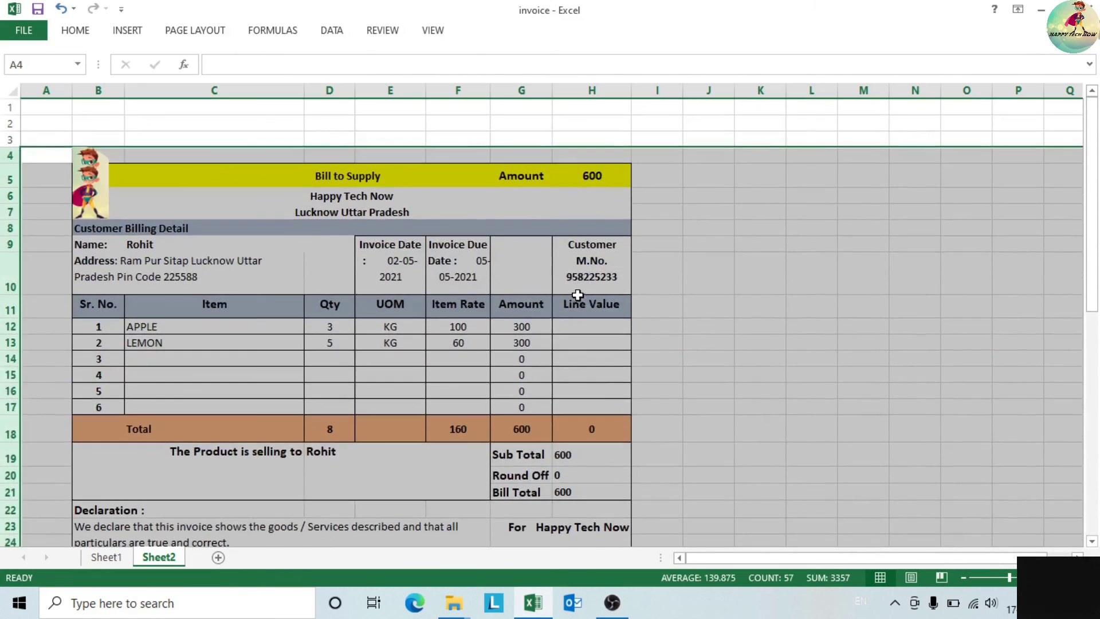
# - Delete the duplicate logo picture overlapping the original
pyautogui.click(105, 178)
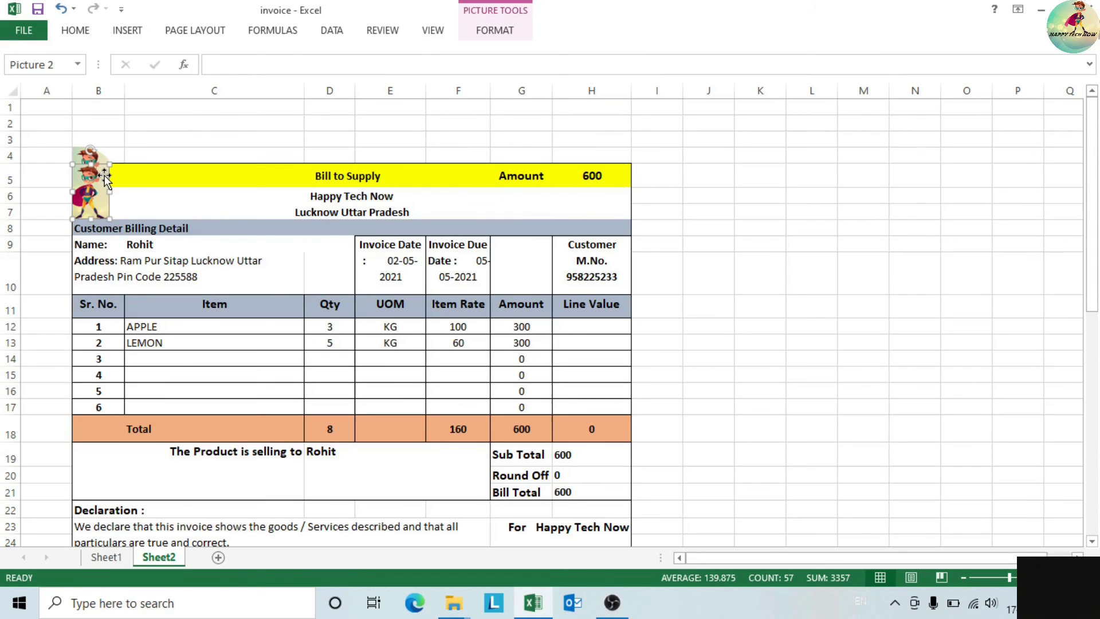
pyautogui.click(79, 155)
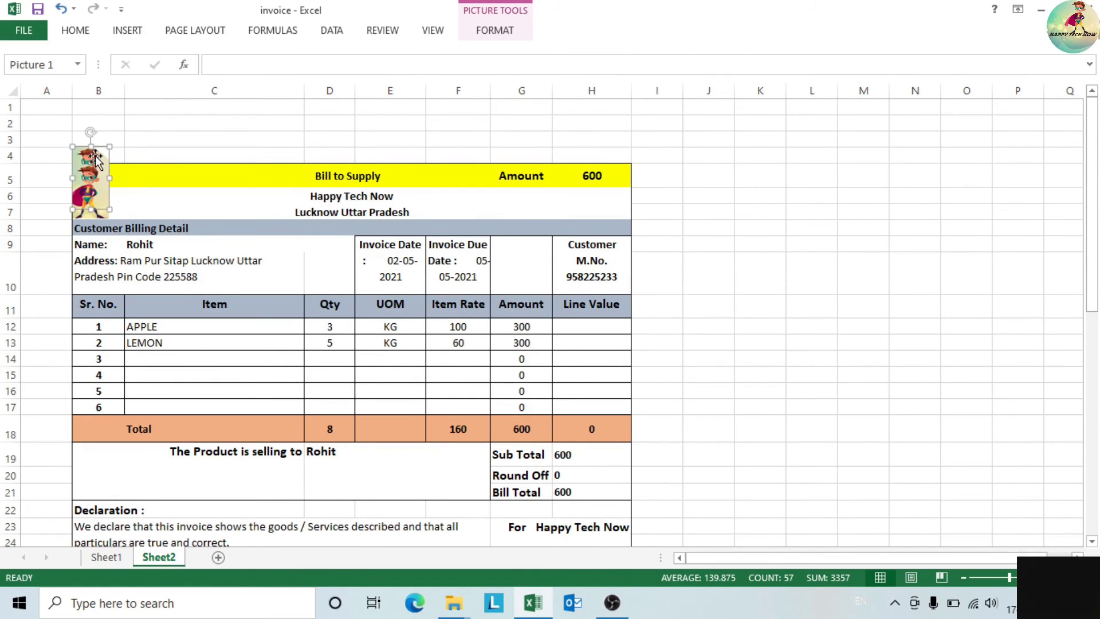
pyautogui.moveTo(94, 155); pyautogui.dragTo(247, 152)
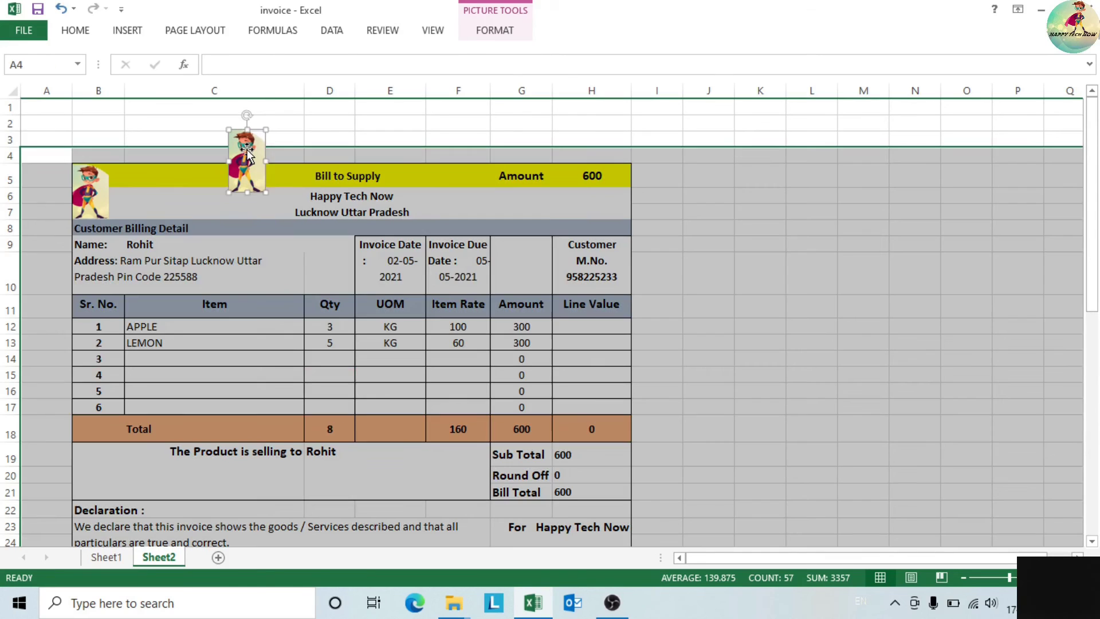
pyautogui.press('Delete')
pyautogui.click(845, 329)
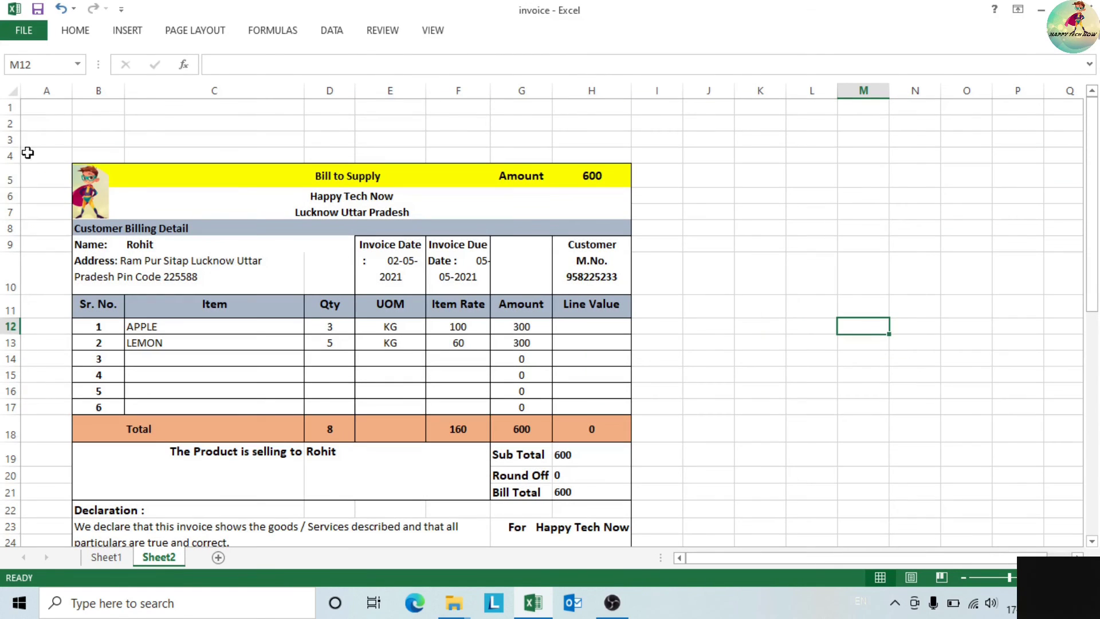
# - Delete the blank column A and the empty rows 1 to 4
pyautogui.click(53, 85)
pyautogui.hotkey('ctrl', '-')
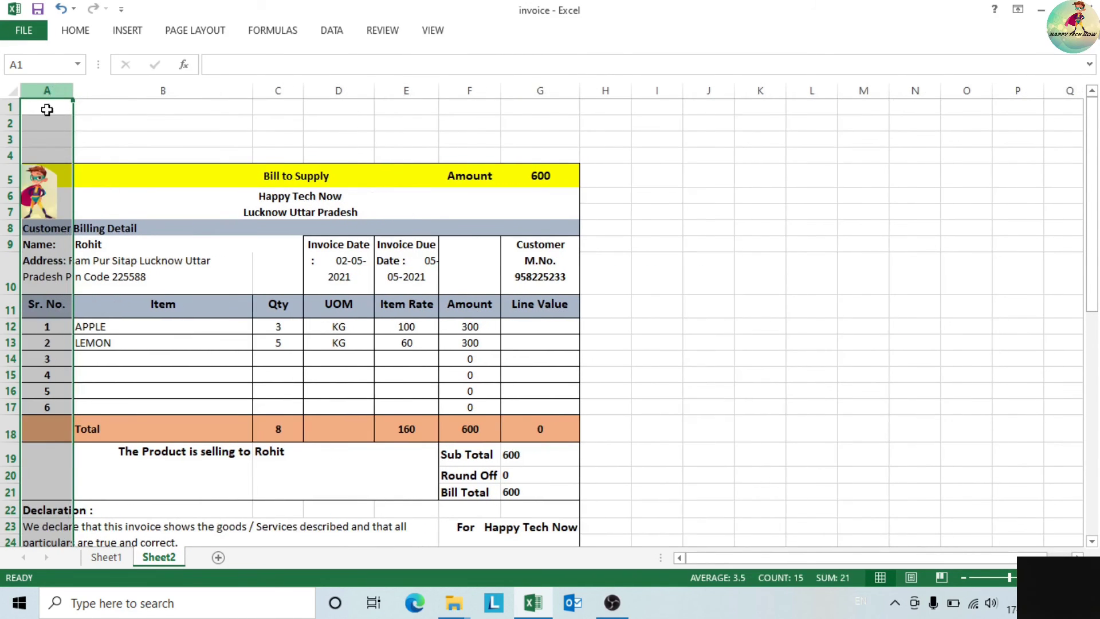
pyautogui.moveTo(10, 102); pyautogui.dragTo(11, 153)
pyautogui.hotkey('ctrl', '-')
pyautogui.click(762, 277)
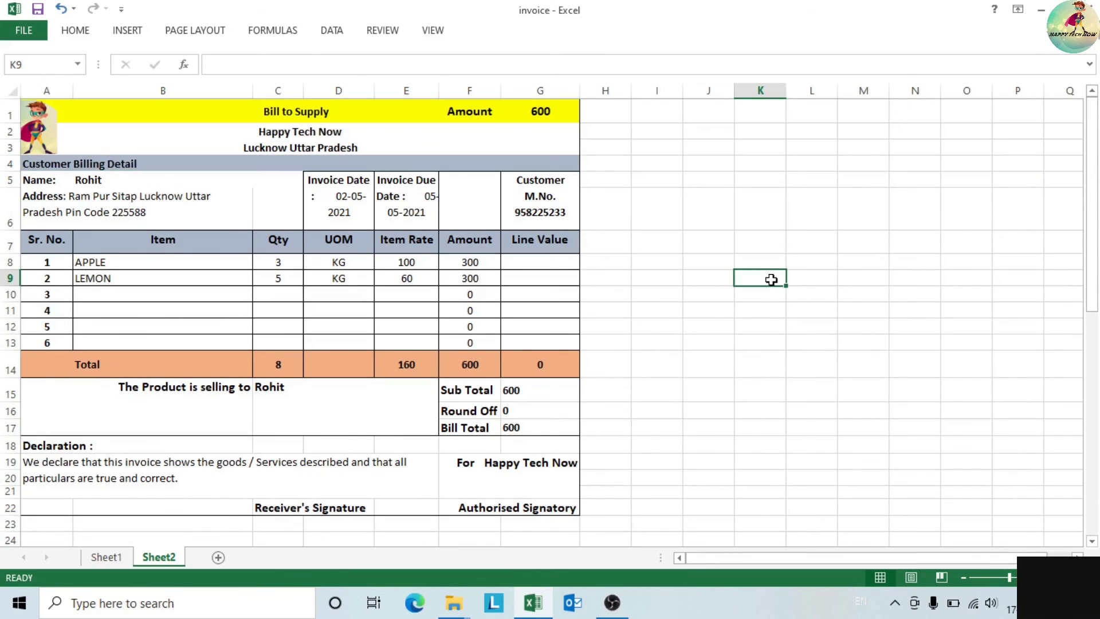
pyautogui.moveTo(1094, 268)
pyautogui.mouseDown()
pyautogui.moveTo(1096, 287)
pyautogui.moveTo(1096, 269)
pyautogui.mouseUp()
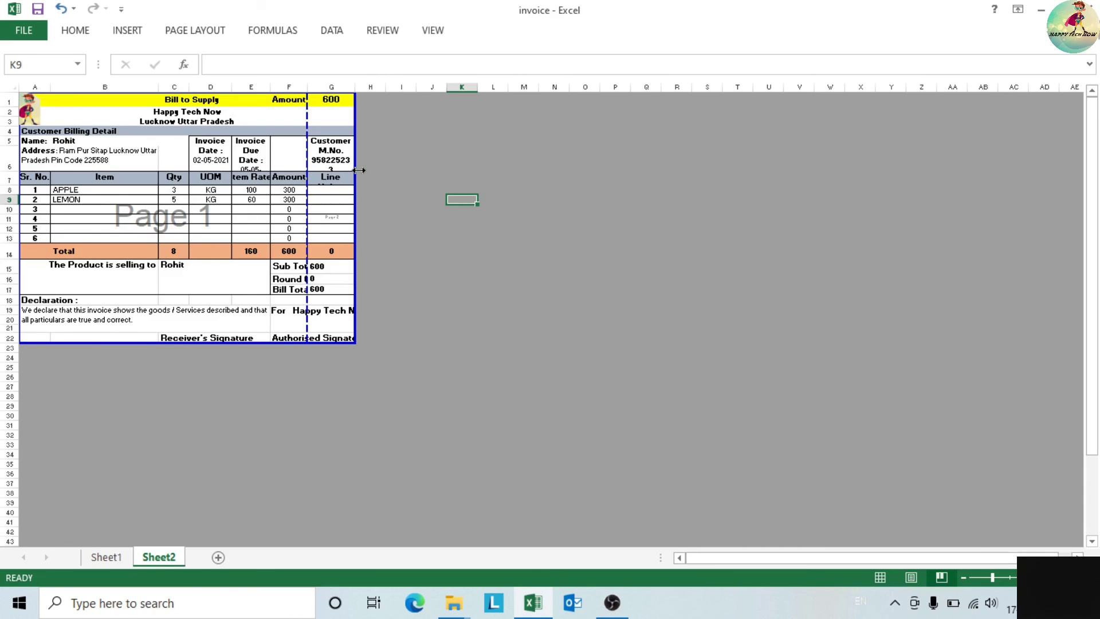
pyautogui.moveTo(358, 170); pyautogui.dragTo(356, 172)
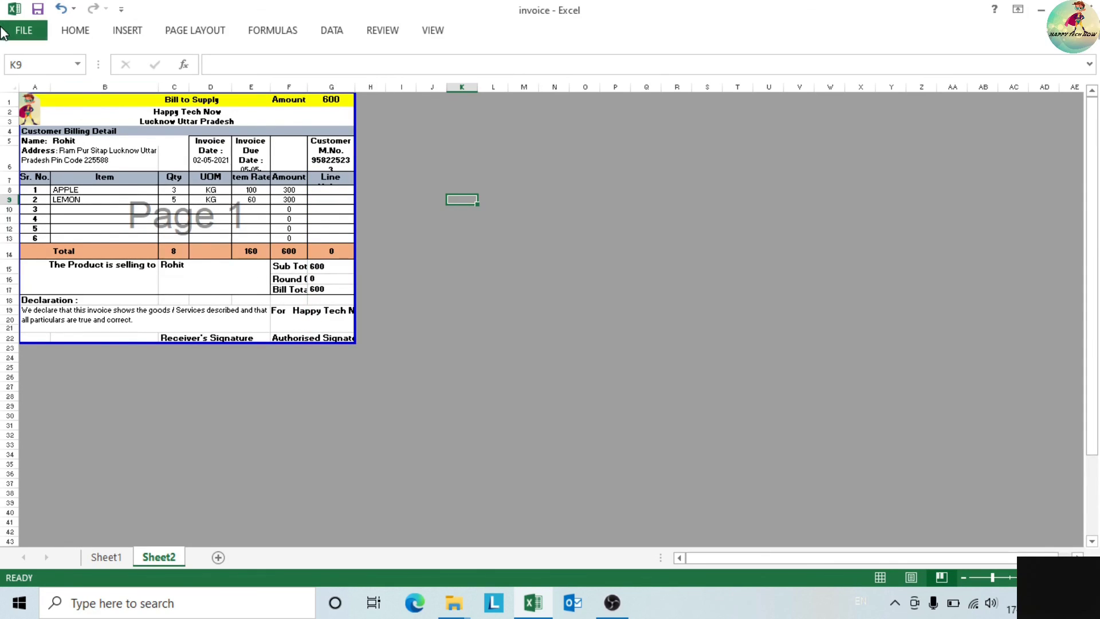
pyautogui.click(23, 31)
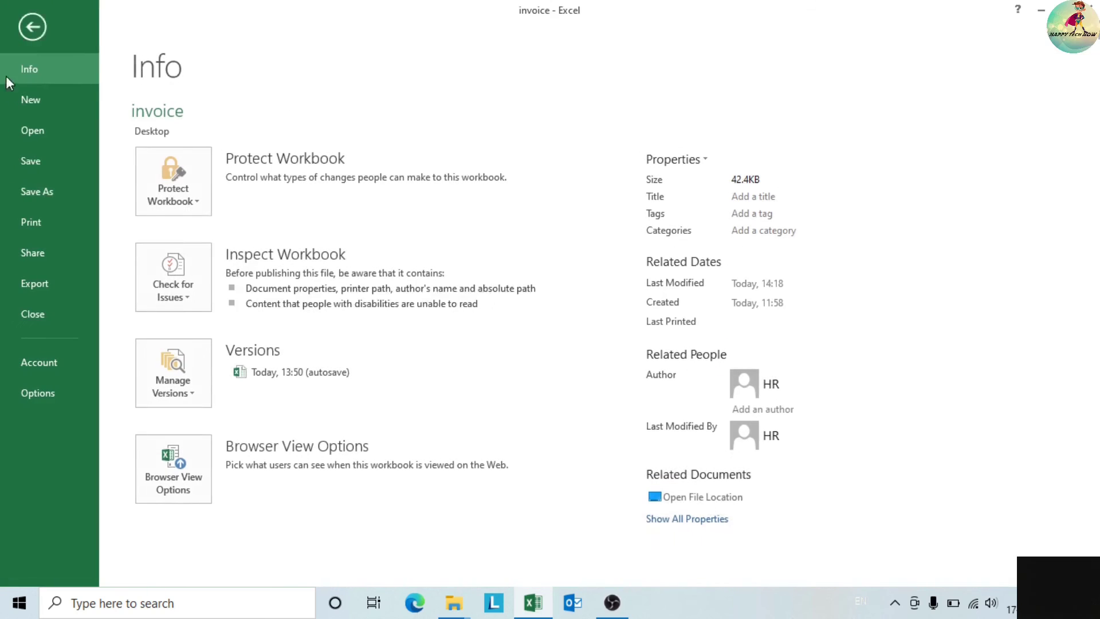
pyautogui.click(53, 231)
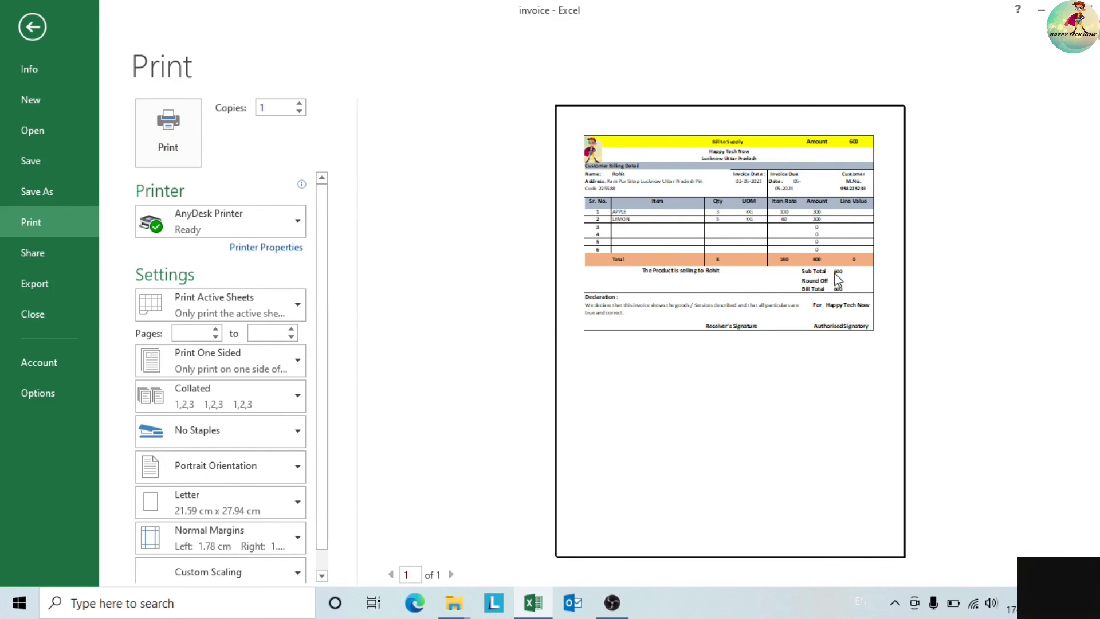
pyautogui.click(26, 32)
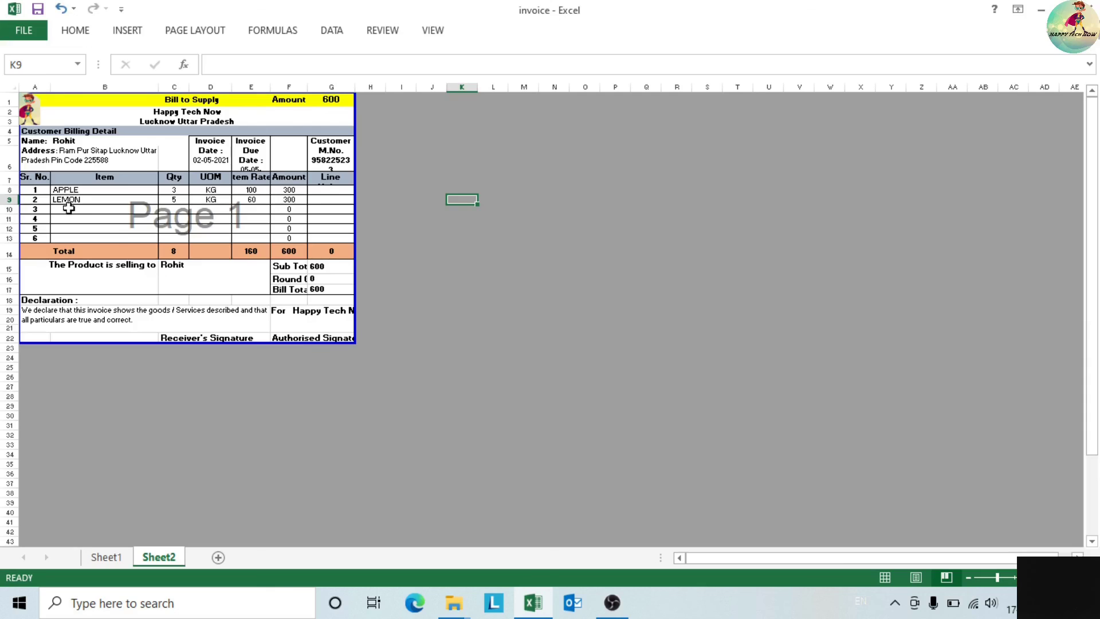
pyautogui.click(885, 578)
# - Copy the bill in rows 1–22 and paste a second copy starting at row 24
pyautogui.click(5, 109)
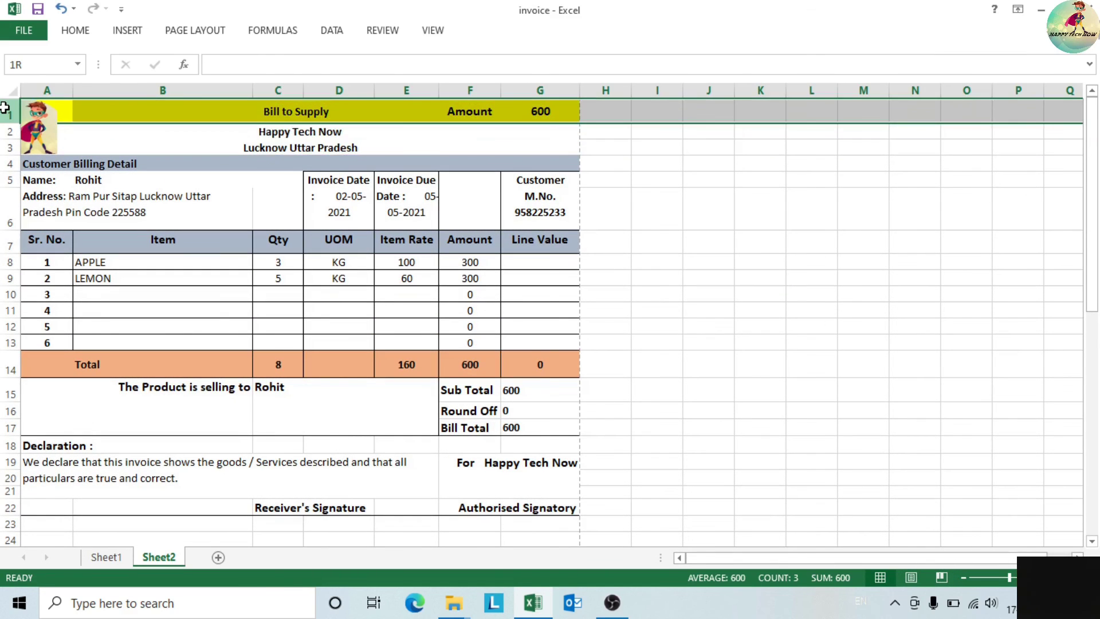
pyautogui.moveTo(3, 125); pyautogui.dragTo(3, 507)
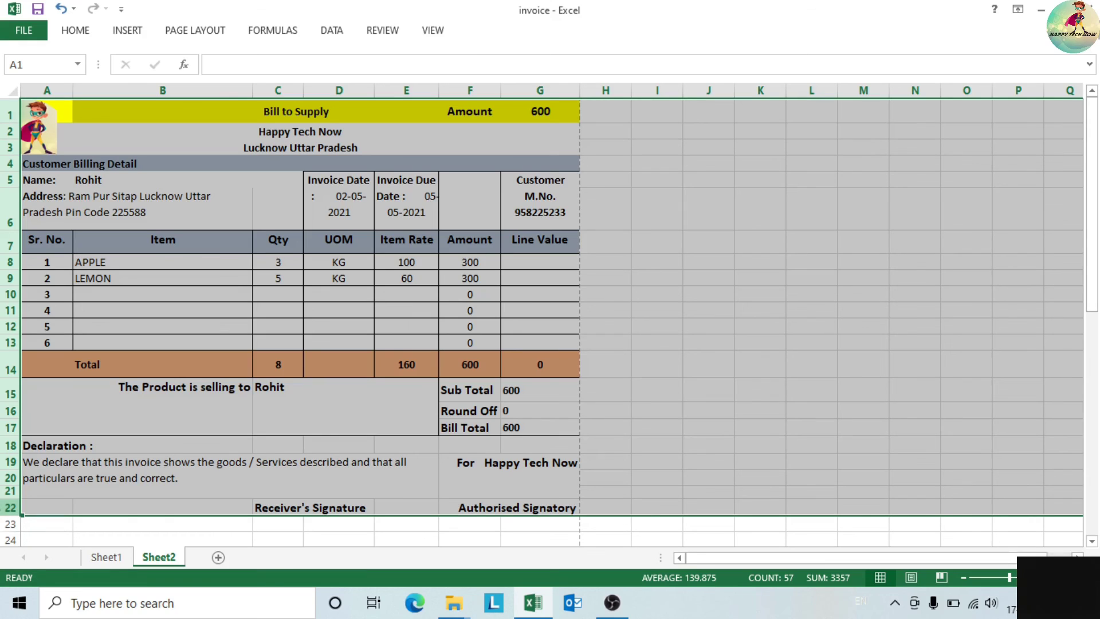
pyautogui.hotkey('ctrl', 'c')
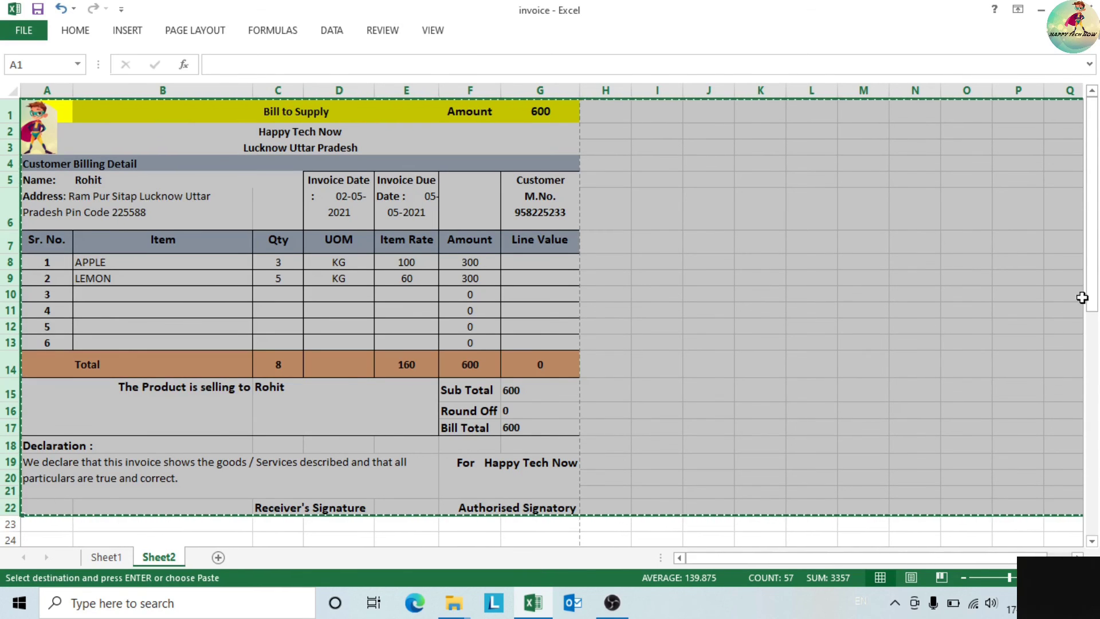
pyautogui.moveTo(1093, 303); pyautogui.dragTo(1071, 378)
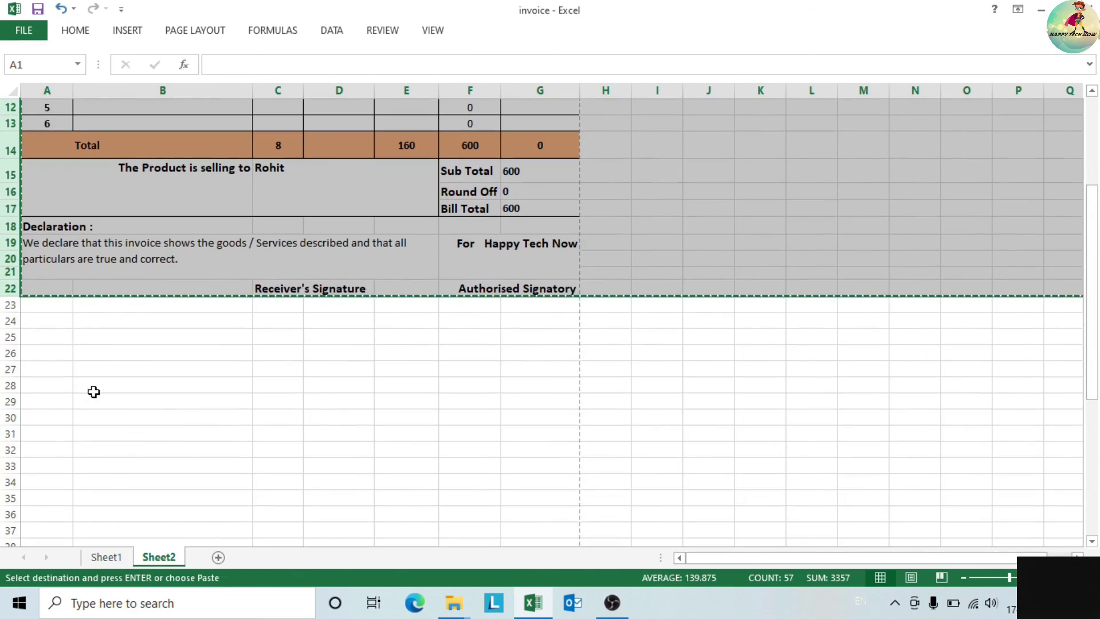
pyautogui.click(3, 323)
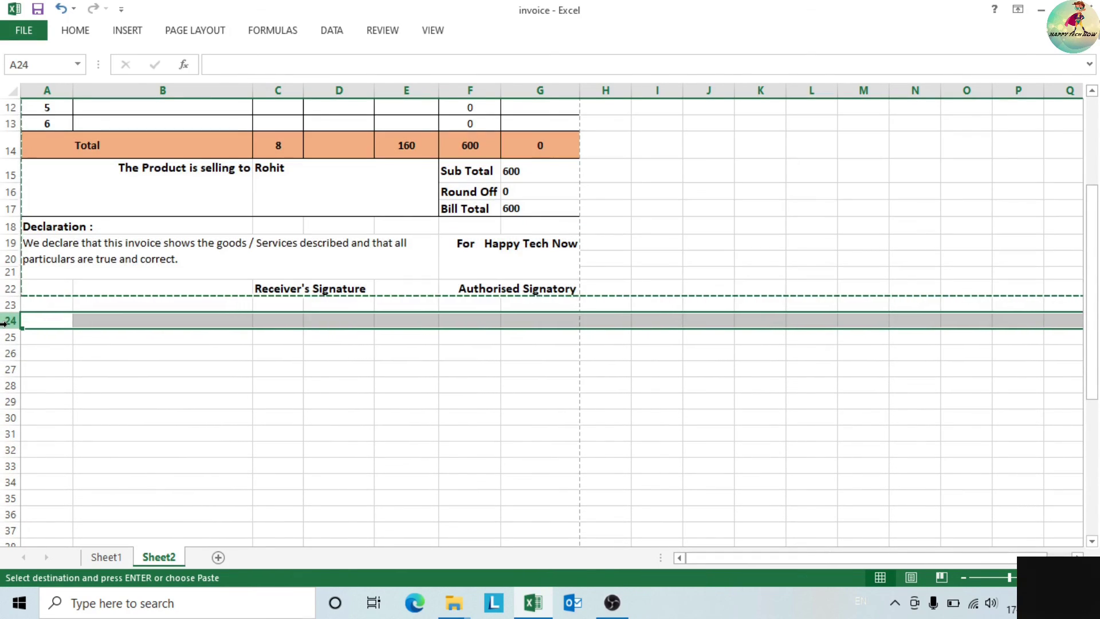
pyautogui.hotkey('ctrl', 'v')
pyautogui.moveTo(1092, 315); pyautogui.dragTo(1093, 377)
# - Widen column D so the invoice date fits
pyautogui.click(716, 372)
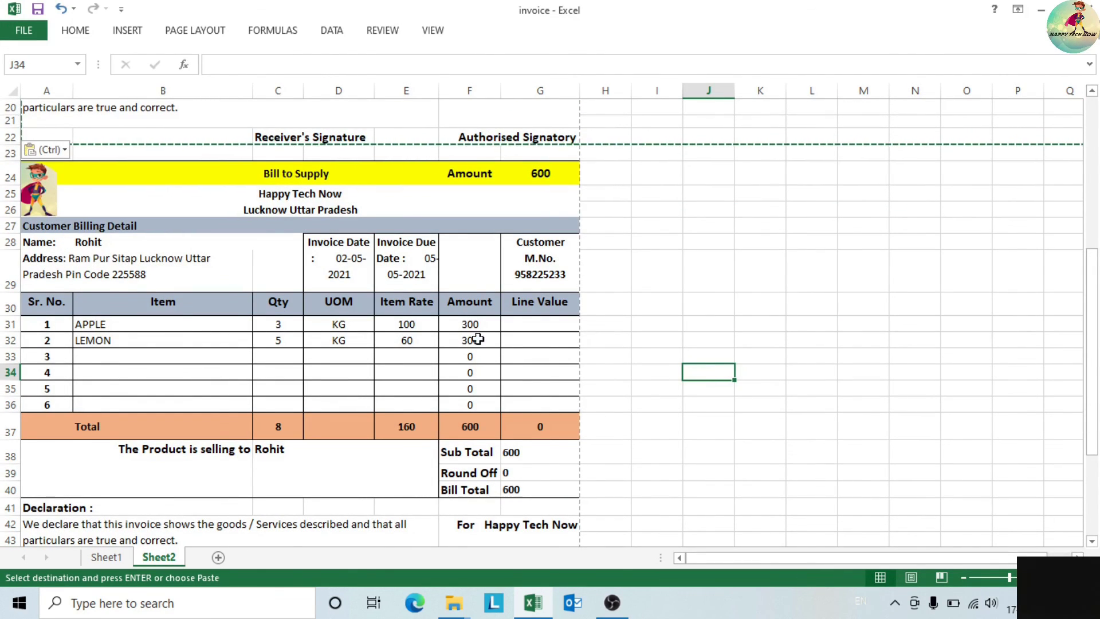
pyautogui.moveTo(374, 90); pyautogui.dragTo(377, 91)
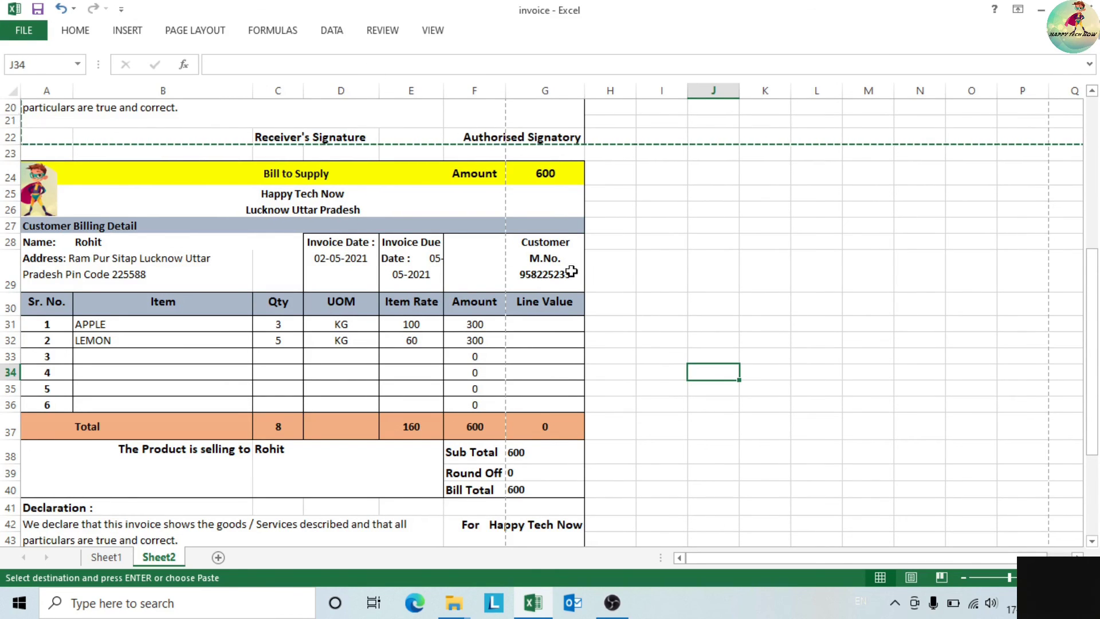
pyautogui.click(549, 285)
# - Check the copied APPLE and LEMON quantities (3 and 5) and their units, including KG
pyautogui.moveTo(118, 321); pyautogui.dragTo(230, 349)
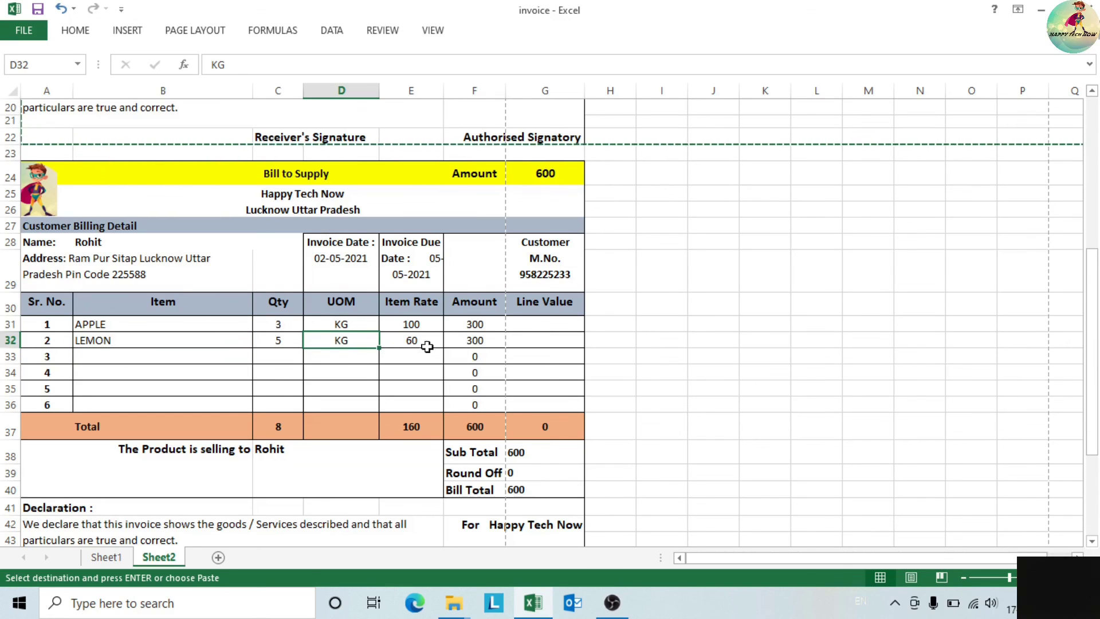
pyautogui.click(278, 327)
pyautogui.click(277, 342)
pyautogui.click(342, 326)
pyautogui.click(342, 339)
pyautogui.click(342, 323)
pyautogui.click(343, 339)
# - Check the item rates of 100 for APPLE and 60 for LEMON, then return to Sheet1
pyautogui.click(414, 325)
pyautogui.click(412, 340)
pyautogui.click(416, 325)
pyautogui.click(410, 342)
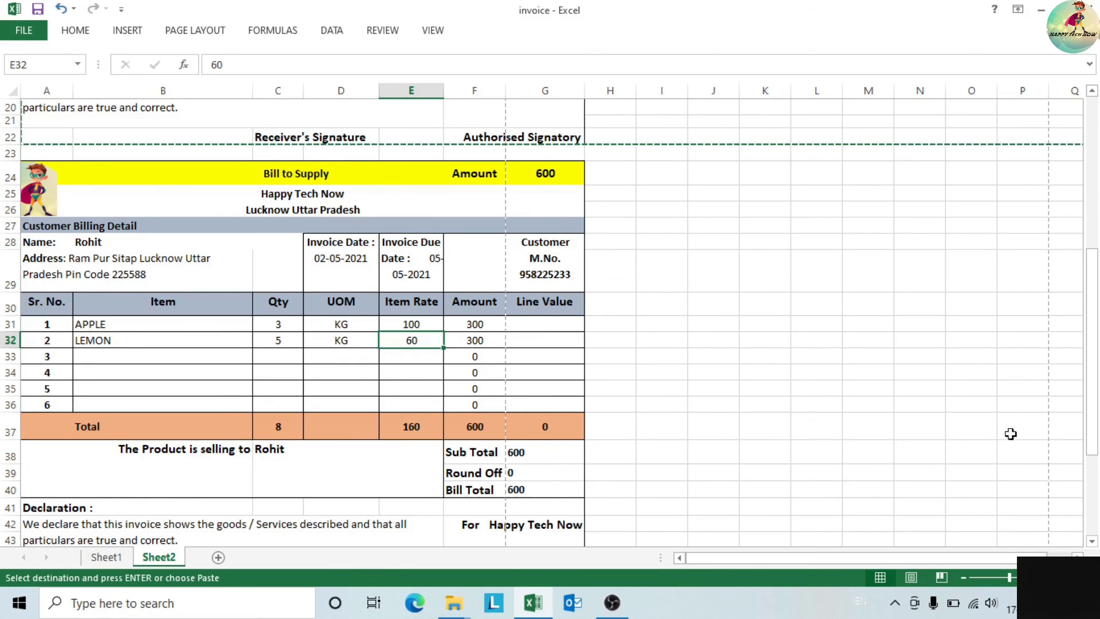
pyautogui.moveTo(1094, 455); pyautogui.dragTo(1093, 513)
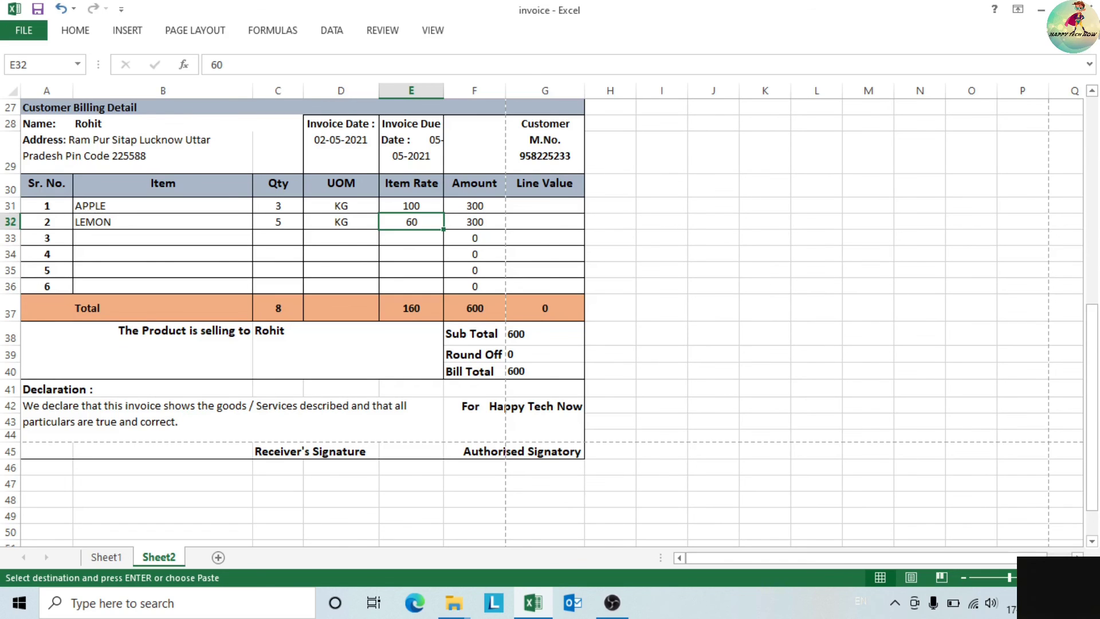
pyautogui.click(106, 554)
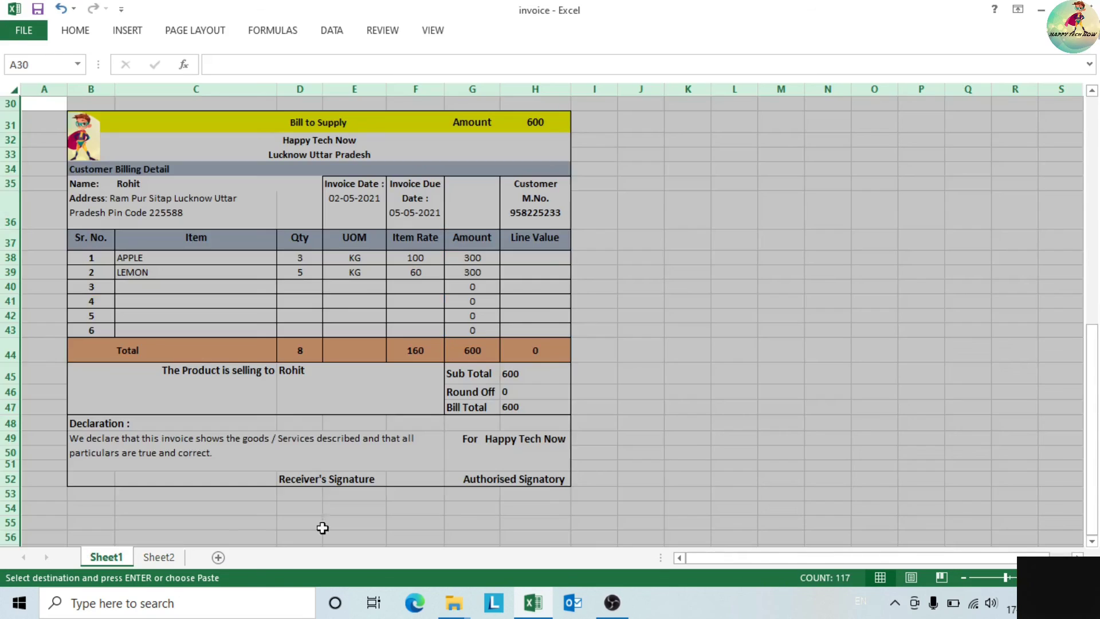
# - Delete rows 31 to 51 holding the extra bill-of-supply copy on Sheet1
pyautogui.click(833, 392)
pyautogui.moveTo(1087, 414); pyautogui.dragTo(1089, 185)
pyautogui.moveTo(1091, 299); pyautogui.dragTo(1093, 403)
pyautogui.moveTo(3, 379); pyautogui.dragTo(6, 522)
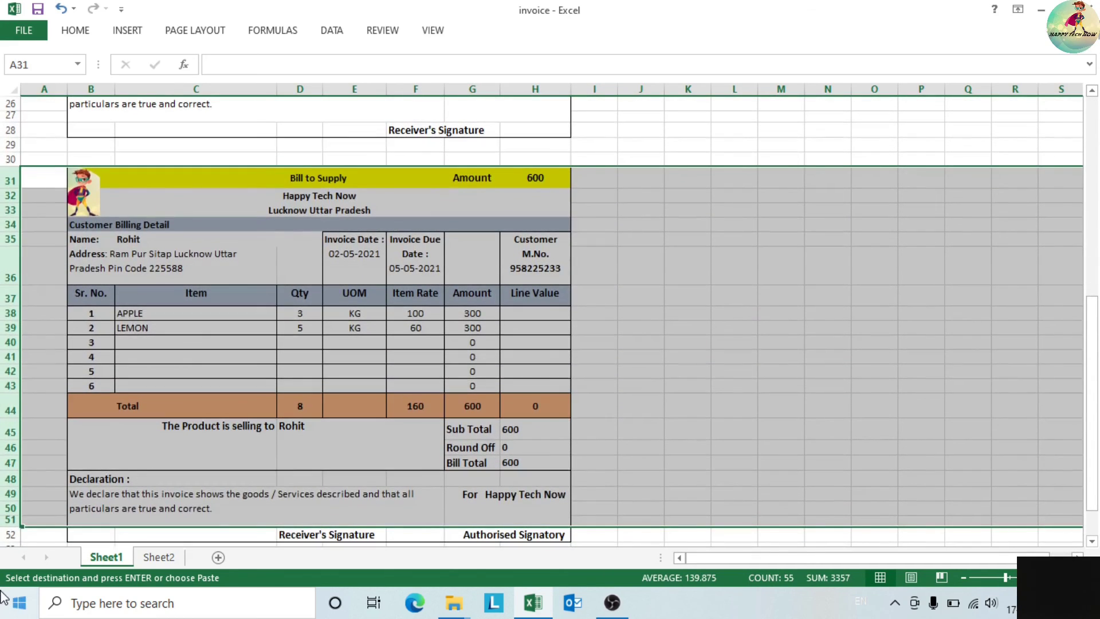
pyautogui.hotkey('ctrl', '-')
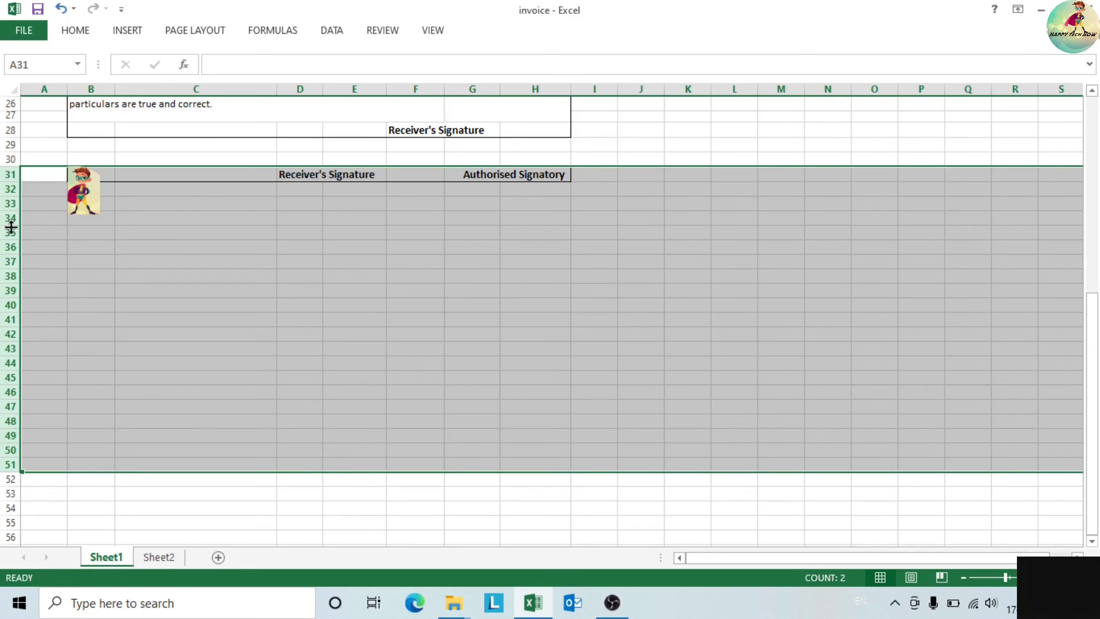
# - Delete the leftover cartoon picture and tidy the remaining row 31
pyautogui.click(82, 185)
pyautogui.press('Delete')
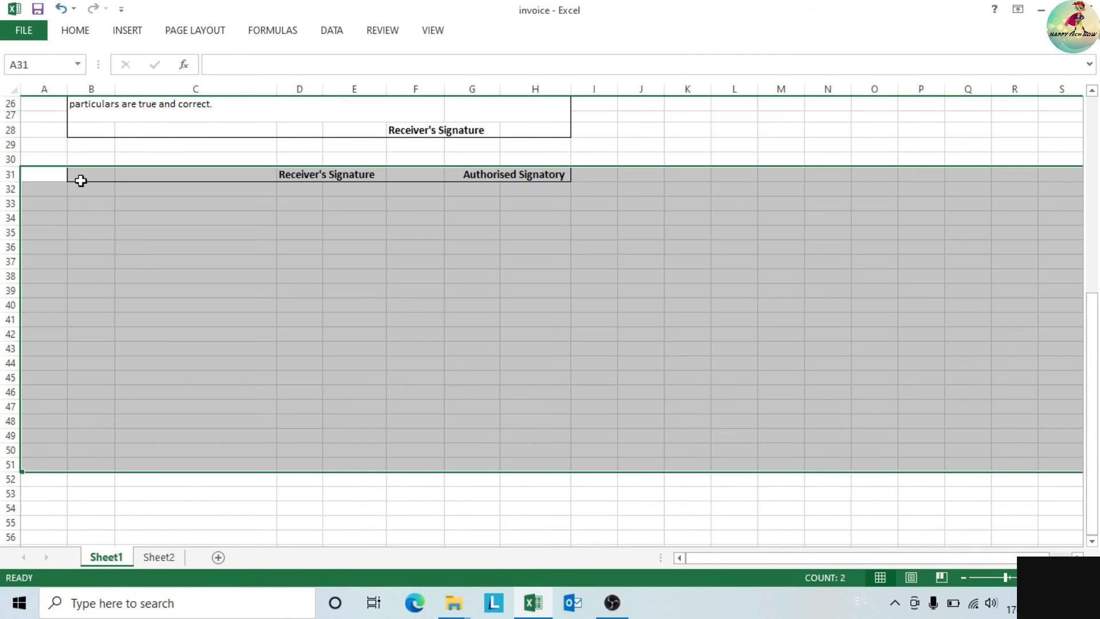
pyautogui.moveTo(3, 166); pyautogui.dragTo(3, 168)
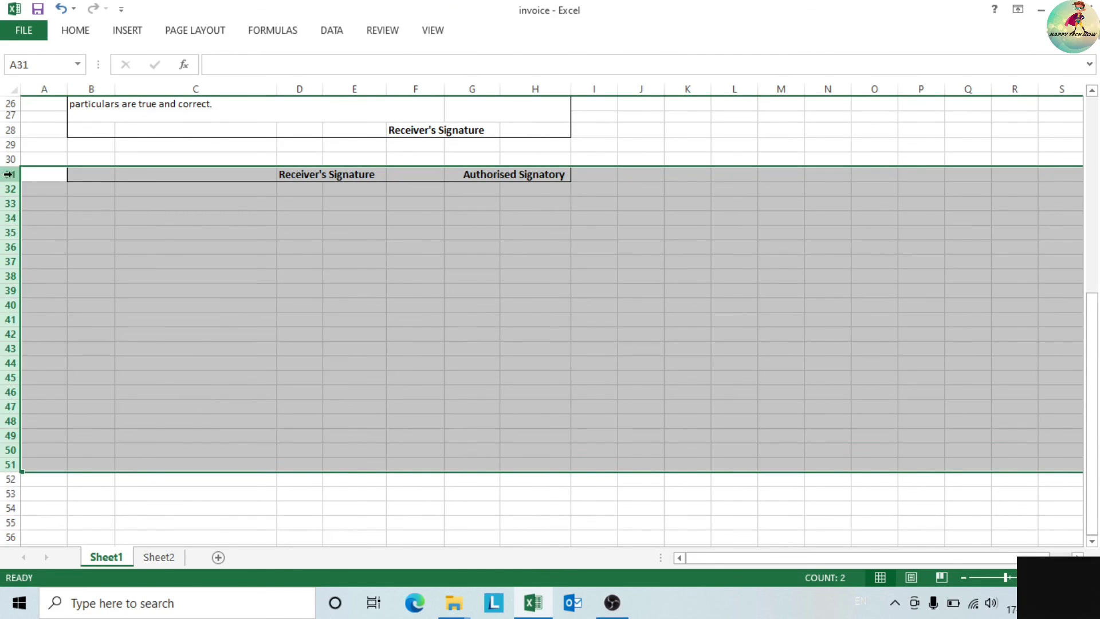
pyautogui.click(6, 174)
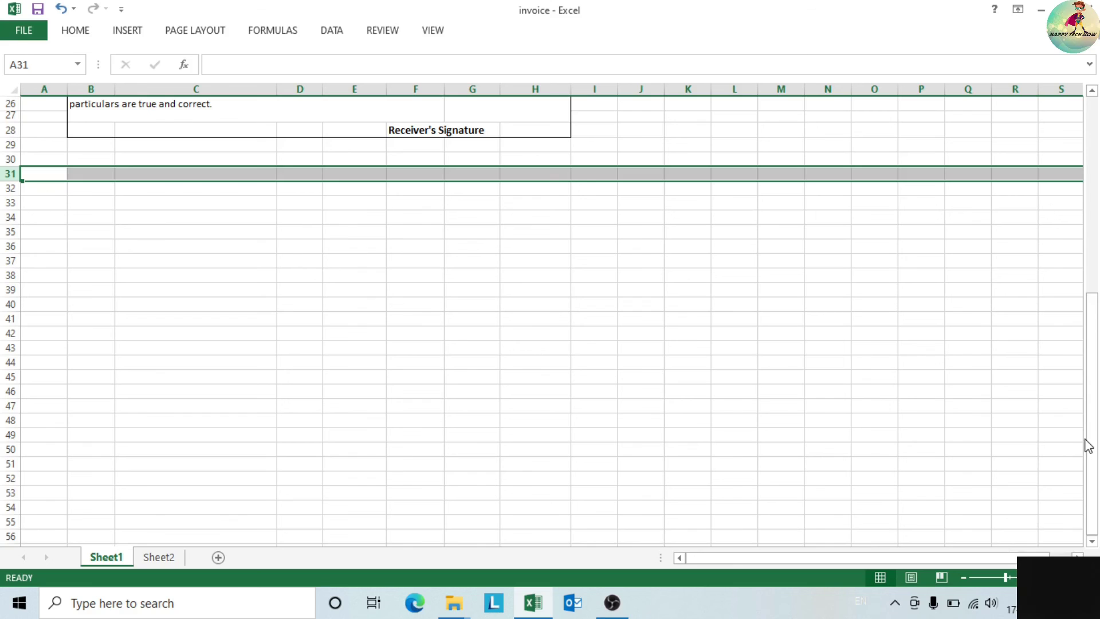
pyautogui.moveTo(1092, 444); pyautogui.dragTo(1092, 258)
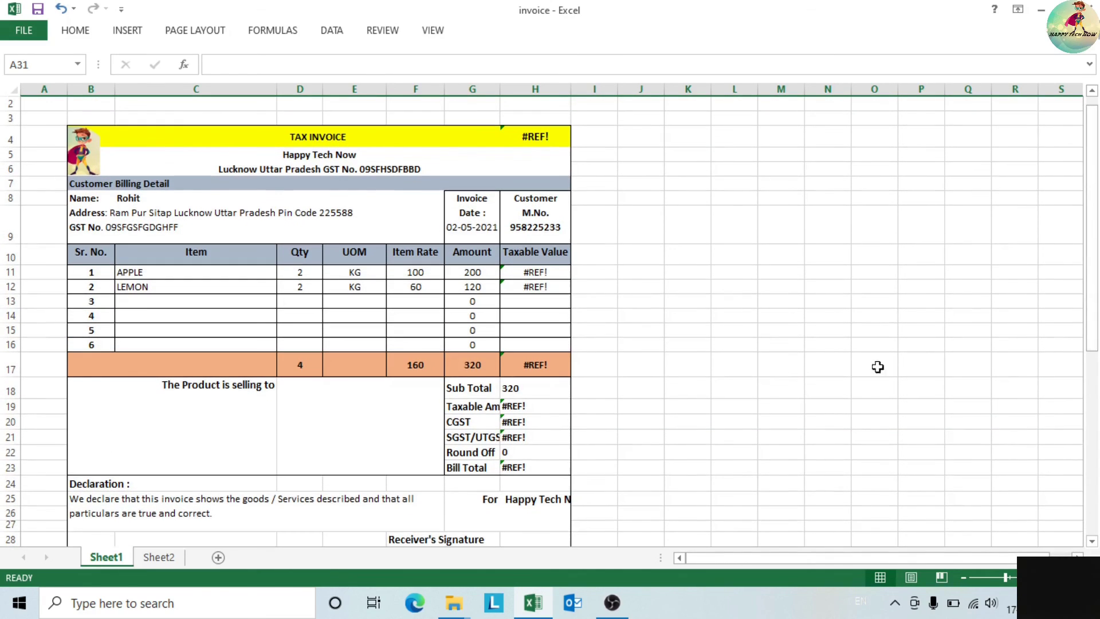
pyautogui.click(769, 419)
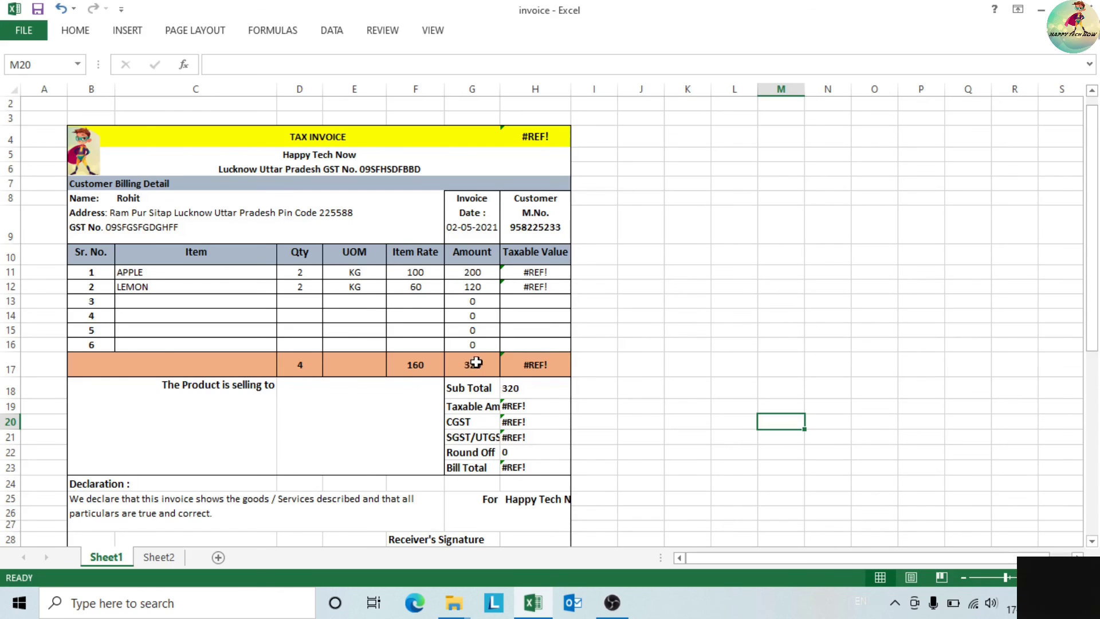
pyautogui.click(669, 365)
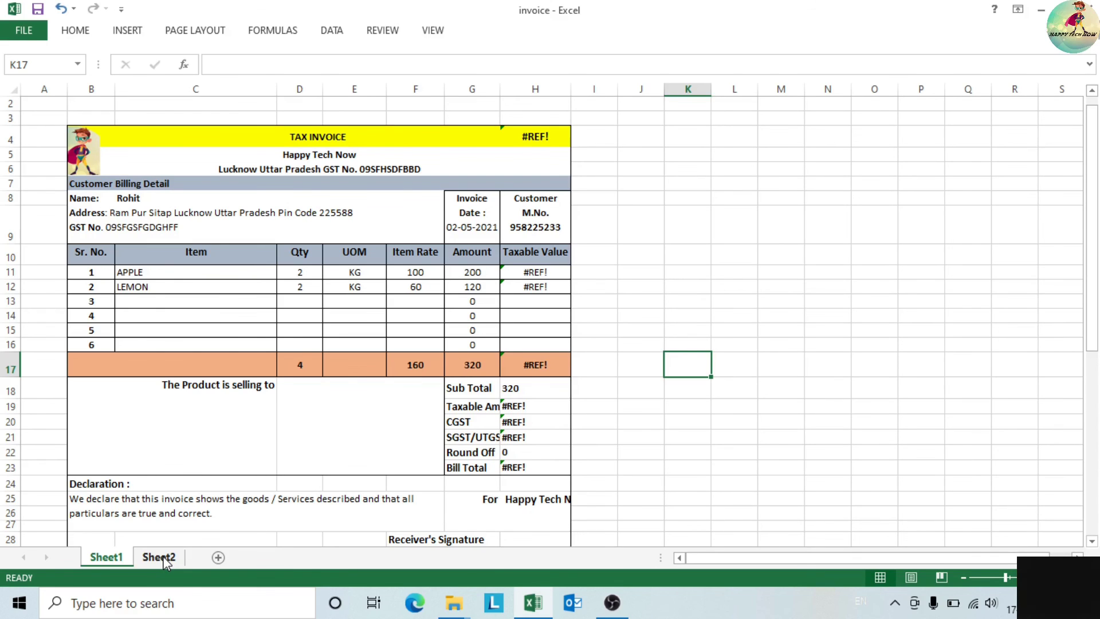
pyautogui.click(530, 604)
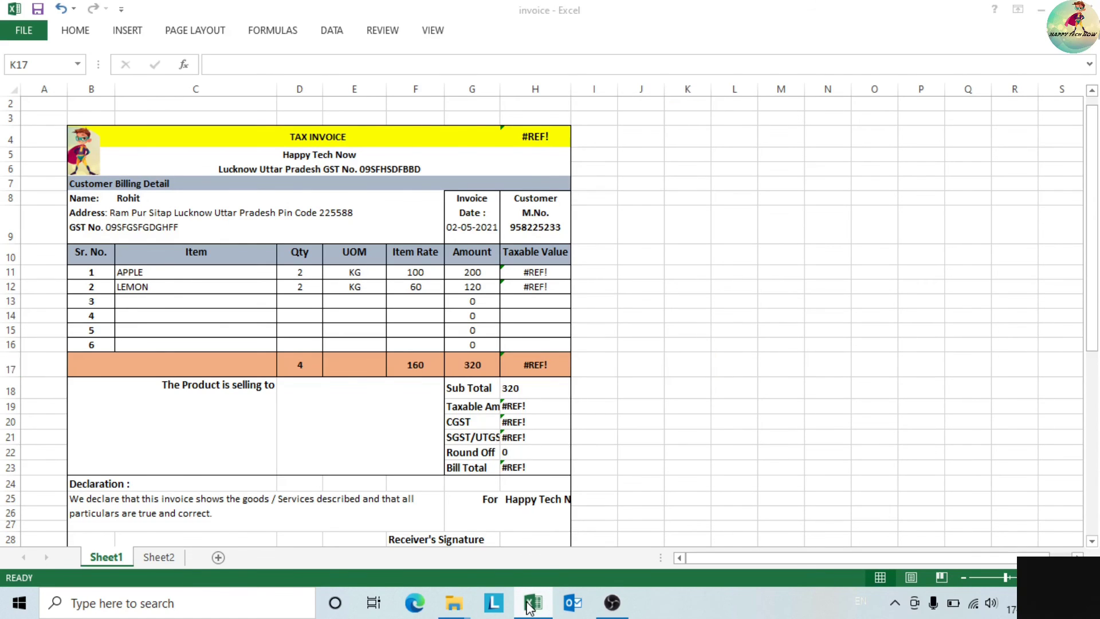
pyautogui.moveTo(530, 605)
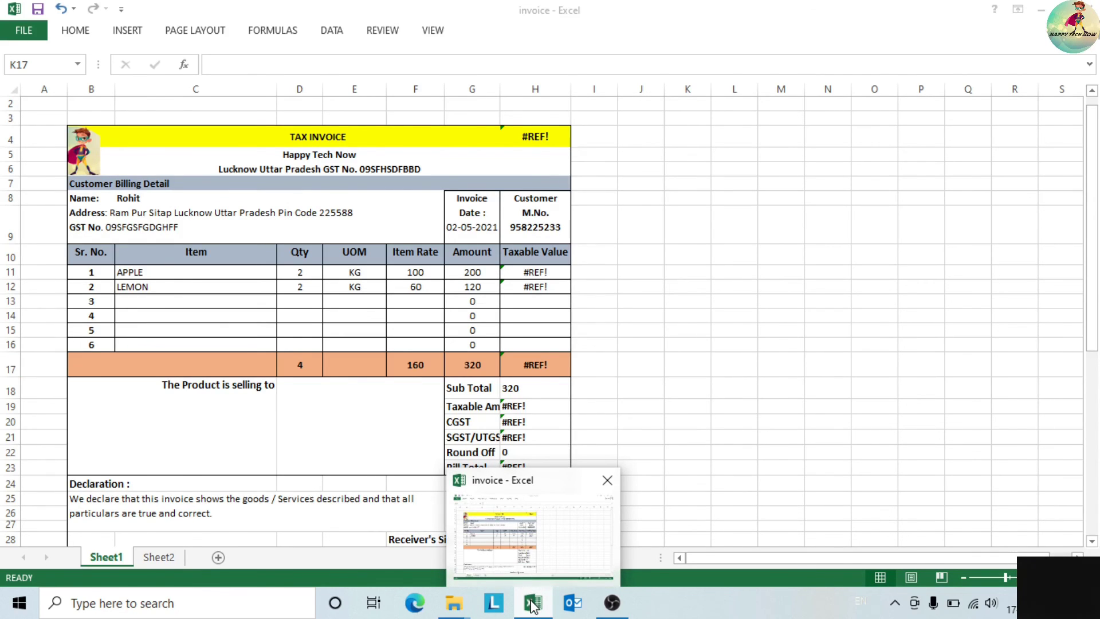
pyautogui.rightClick(531, 602)
pyautogui.click(744, 344)
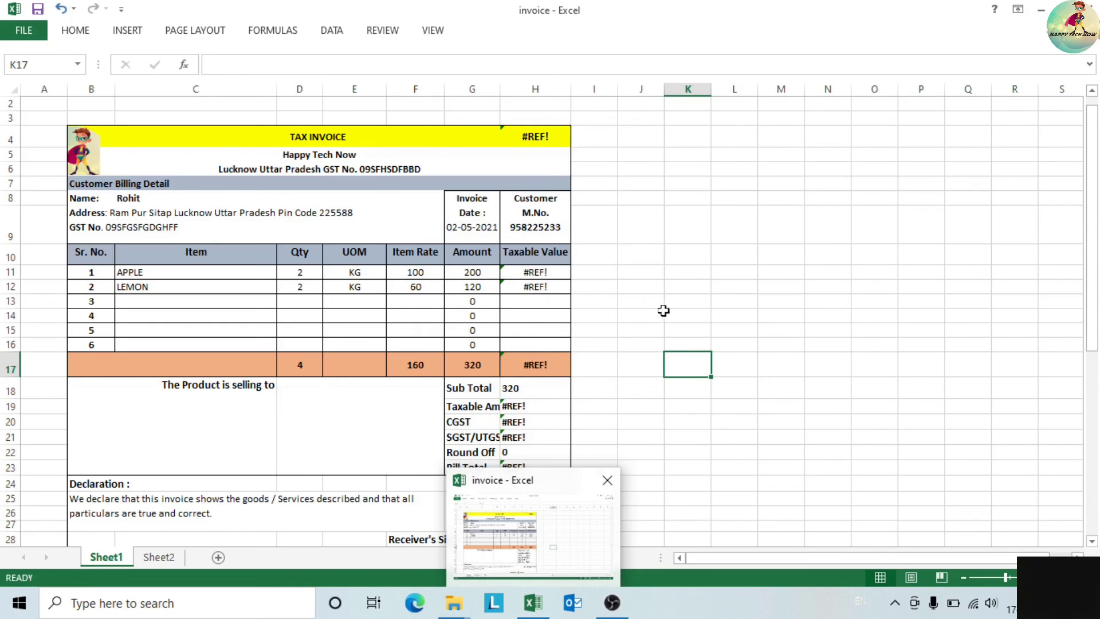
pyautogui.moveTo(1092, 299); pyautogui.dragTo(1072, 459)
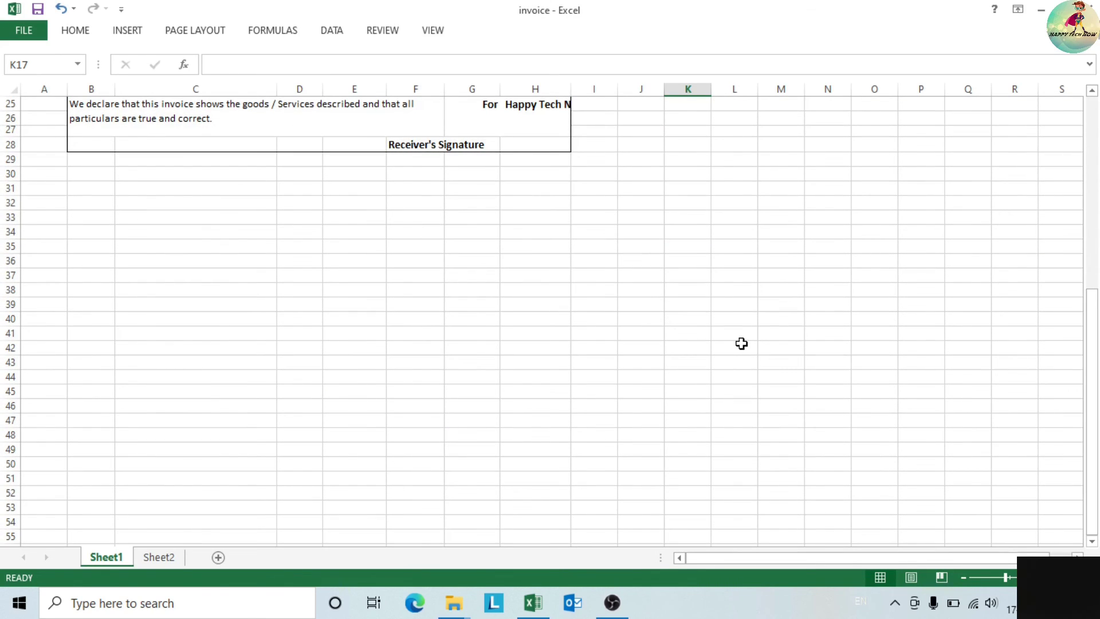